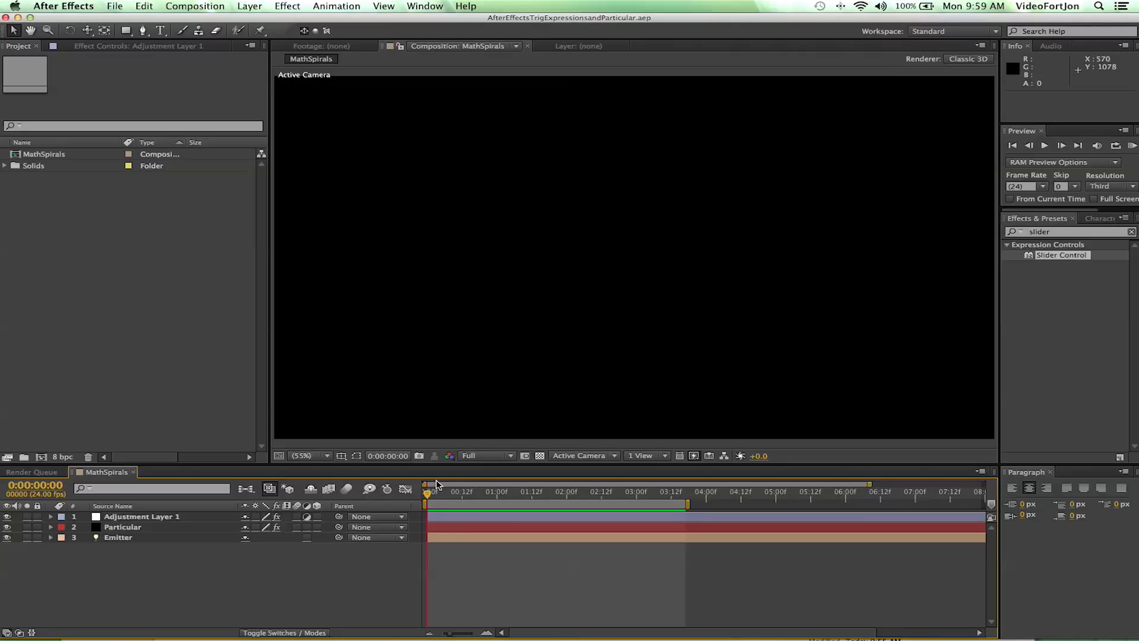
# Step: Create a new 1920×1080, 24 fps, 10-second composition named TrigParticles after previewing MathSpirals
pyautogui.click(1044, 145)
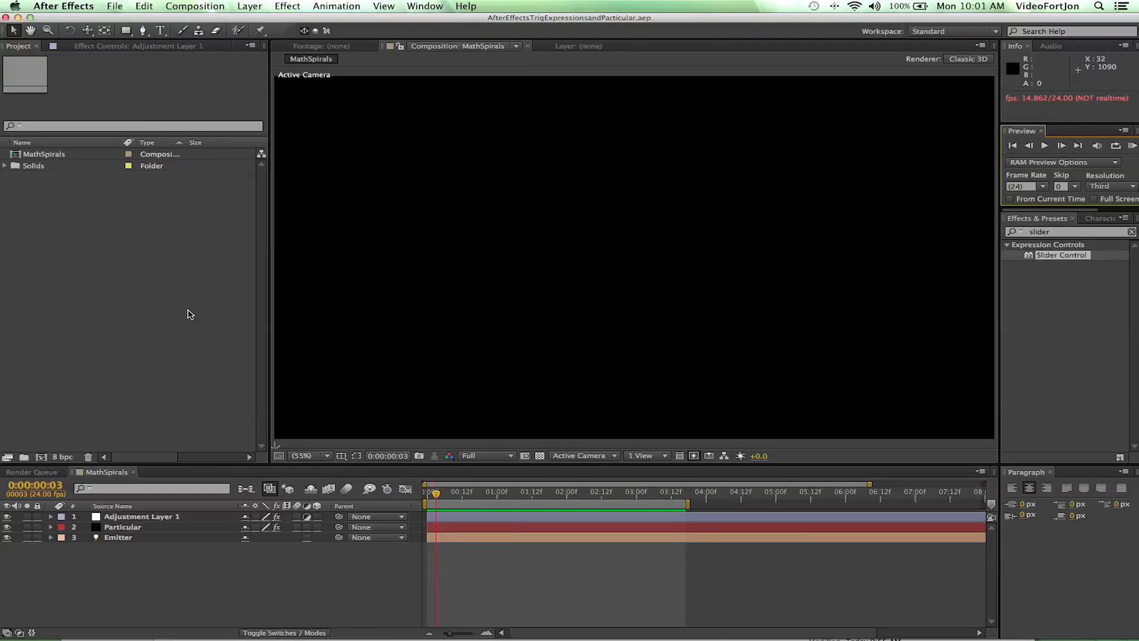
pyautogui.click(195, 6)
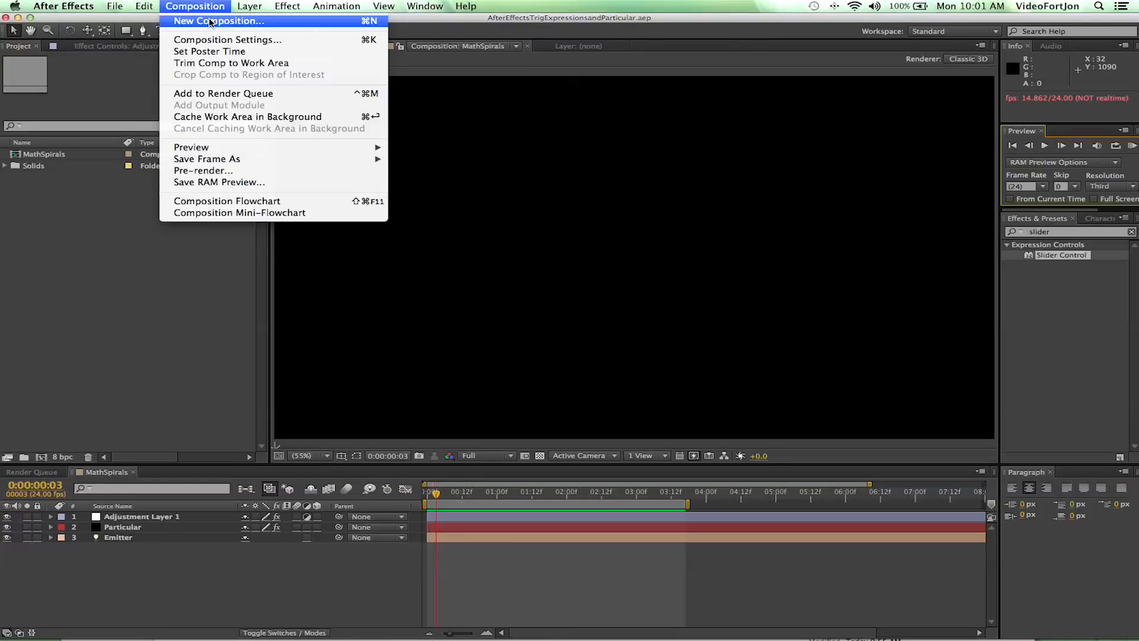
pyautogui.click(210, 21)
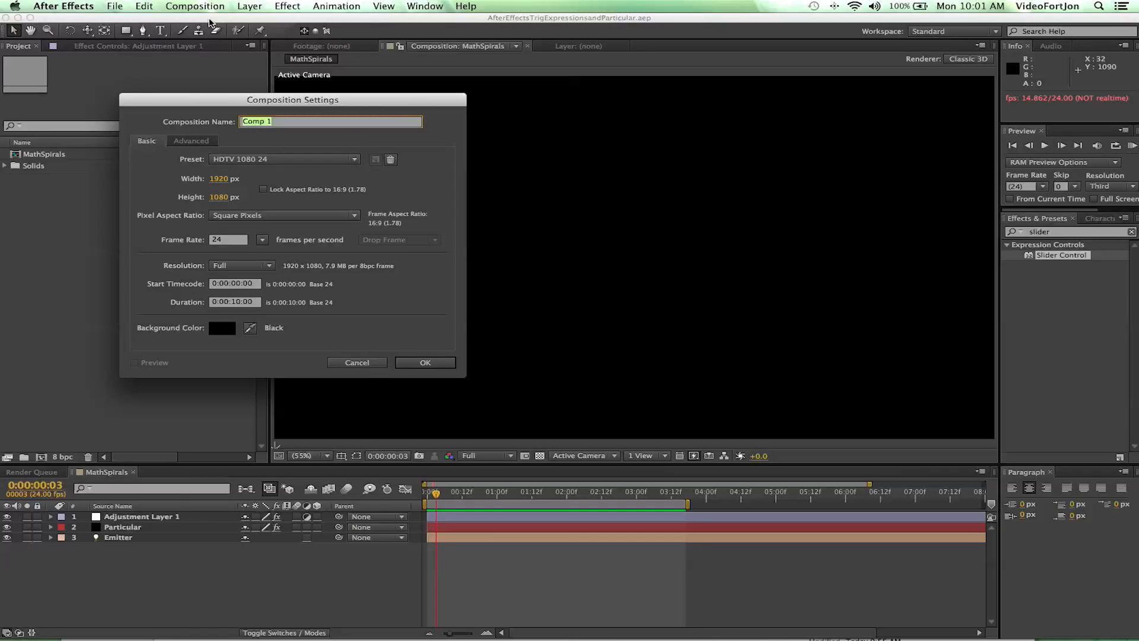
pyautogui.write('TrigParticles')
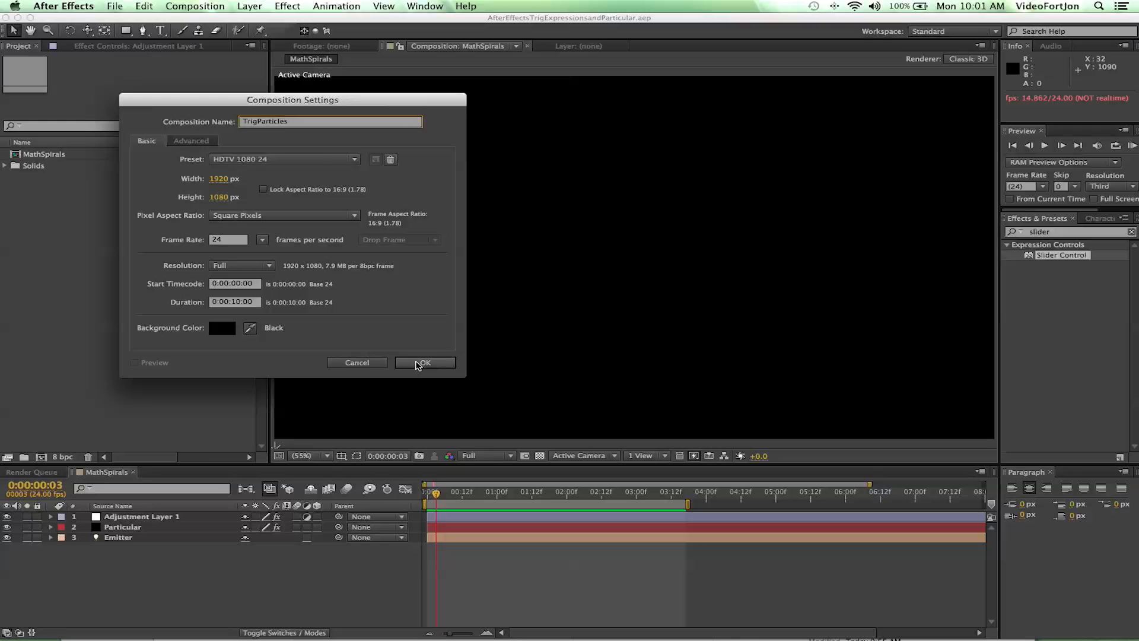
pyautogui.click(418, 364)
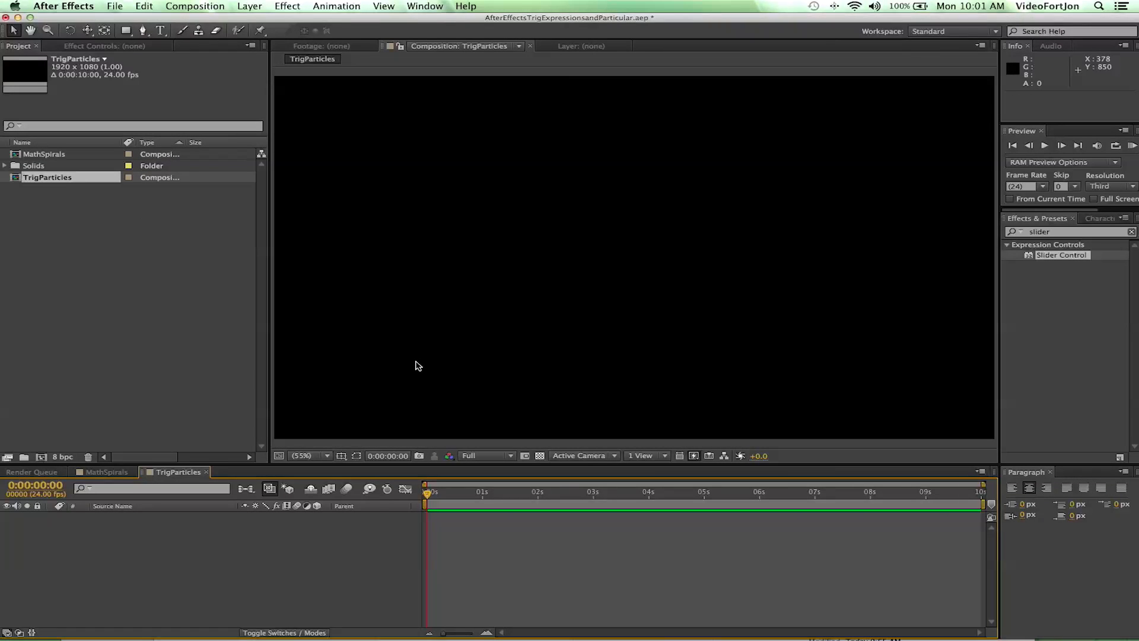
# Step: Add a new point light layer named Emitter via Layer > New > Light
pyautogui.click(249, 6)
pyautogui.moveTo(257, 20)
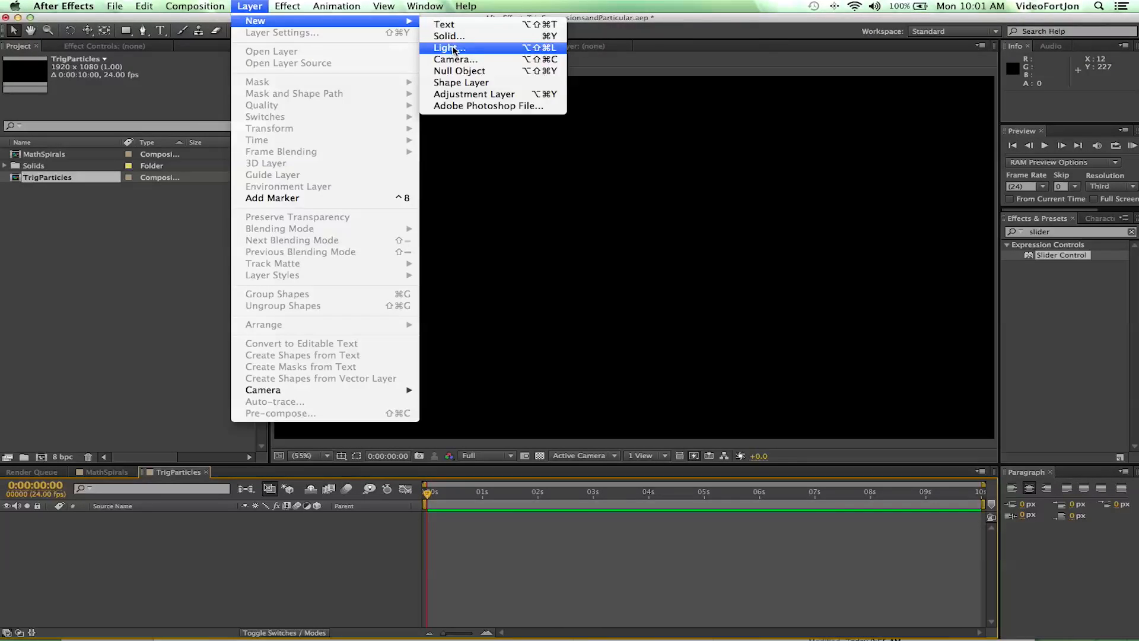
pyautogui.click(446, 47)
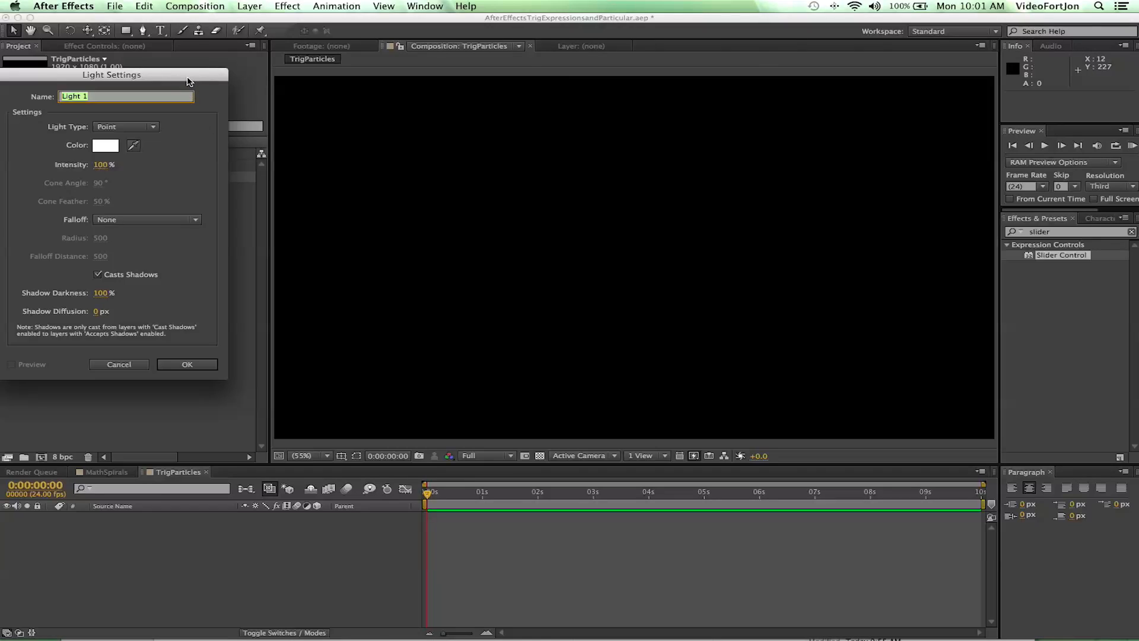
pyautogui.moveTo(189, 78); pyautogui.dragTo(366, 77)
pyautogui.write('Emitter')
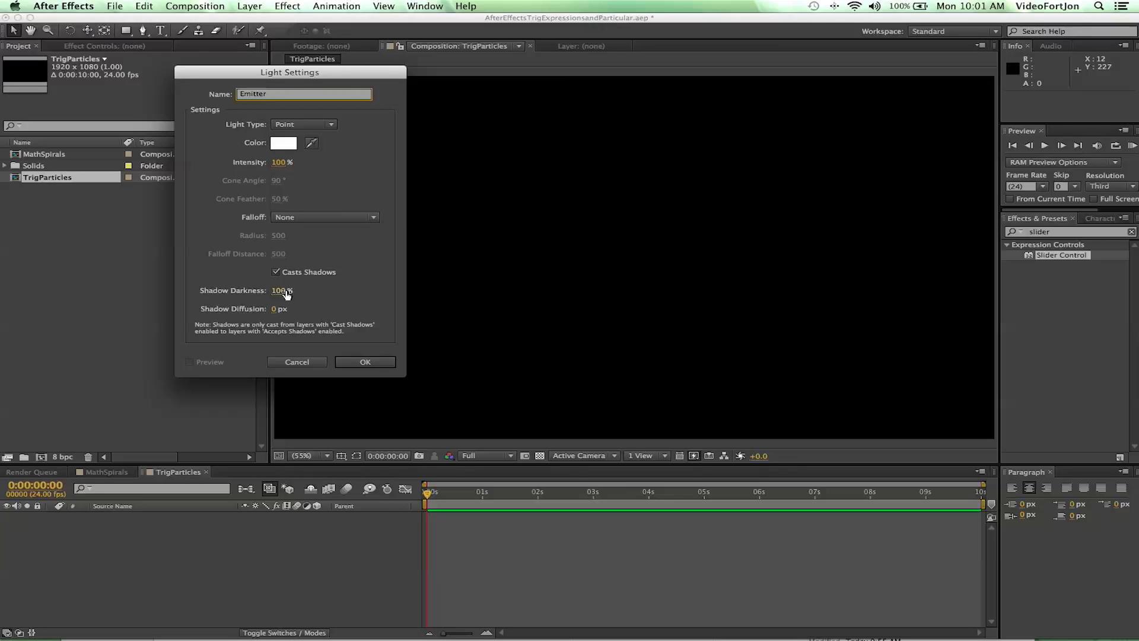
pyautogui.click(294, 124)
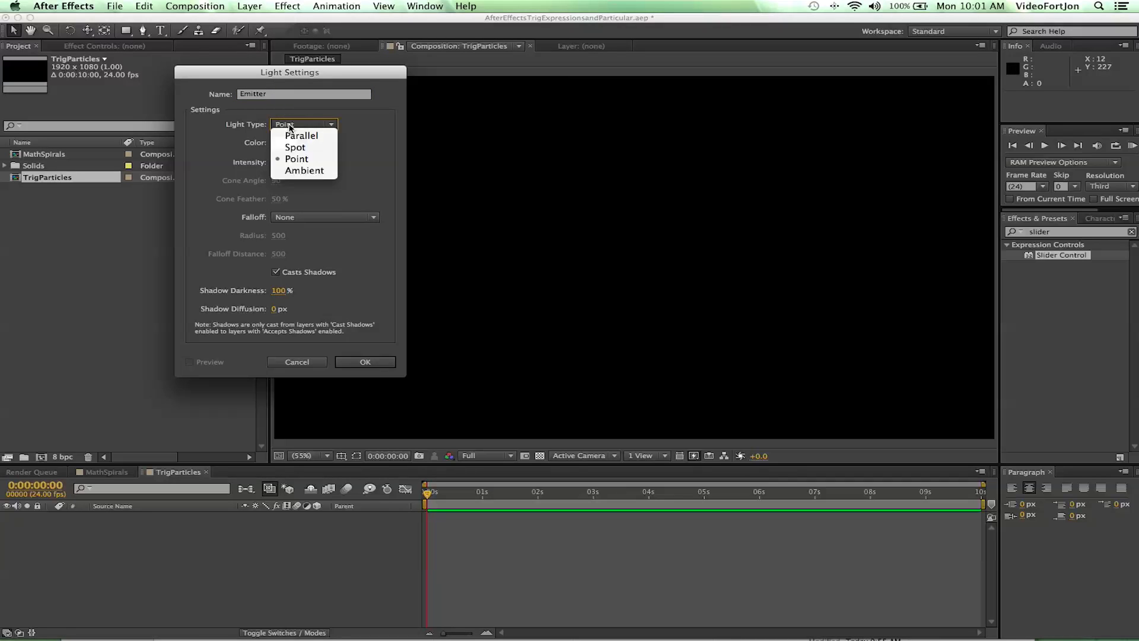
pyautogui.click(314, 161)
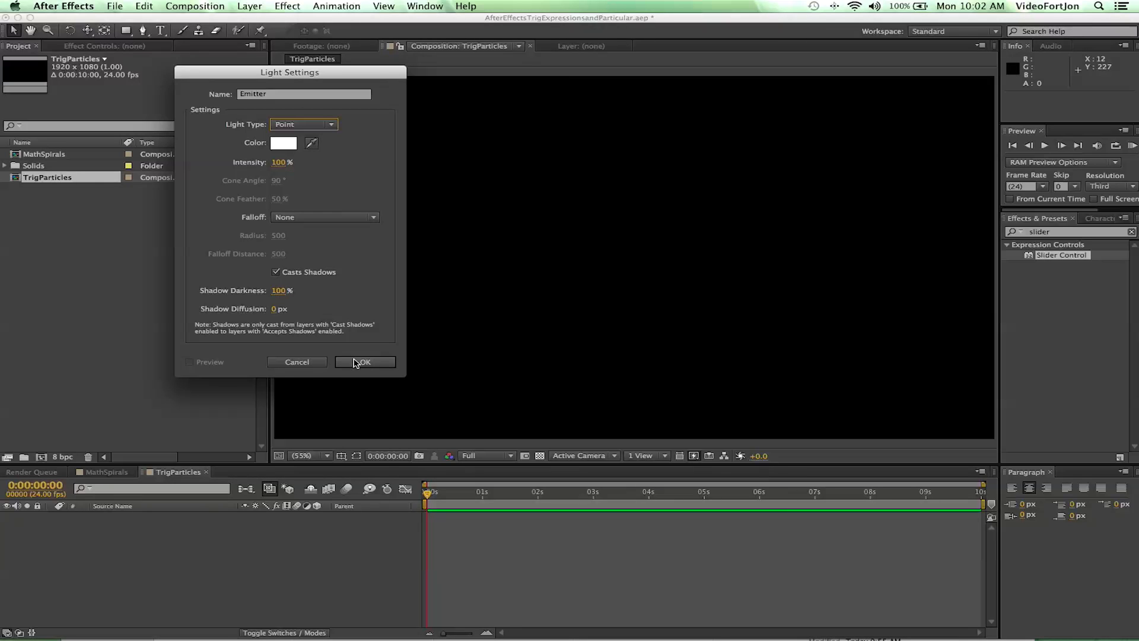
pyautogui.click(363, 362)
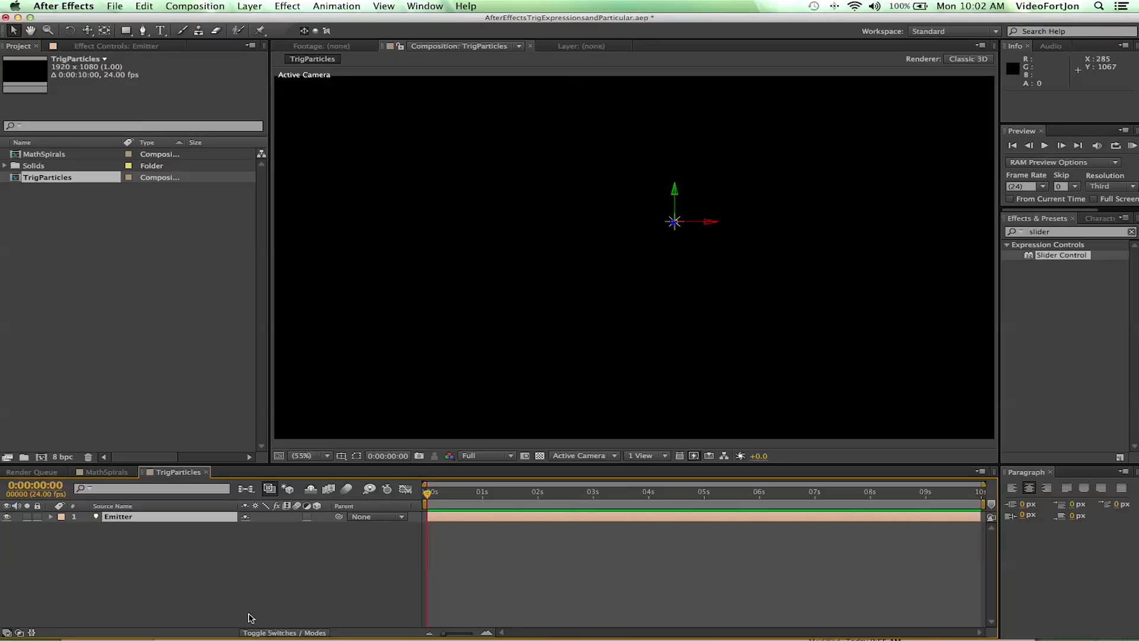
pyautogui.rightClick(148, 570)
# Step: Add a full-size solid layer named Particular above the Emitter light
pyautogui.click(91, 562)
pyautogui.click(250, 7)
pyautogui.moveTo(255, 21)
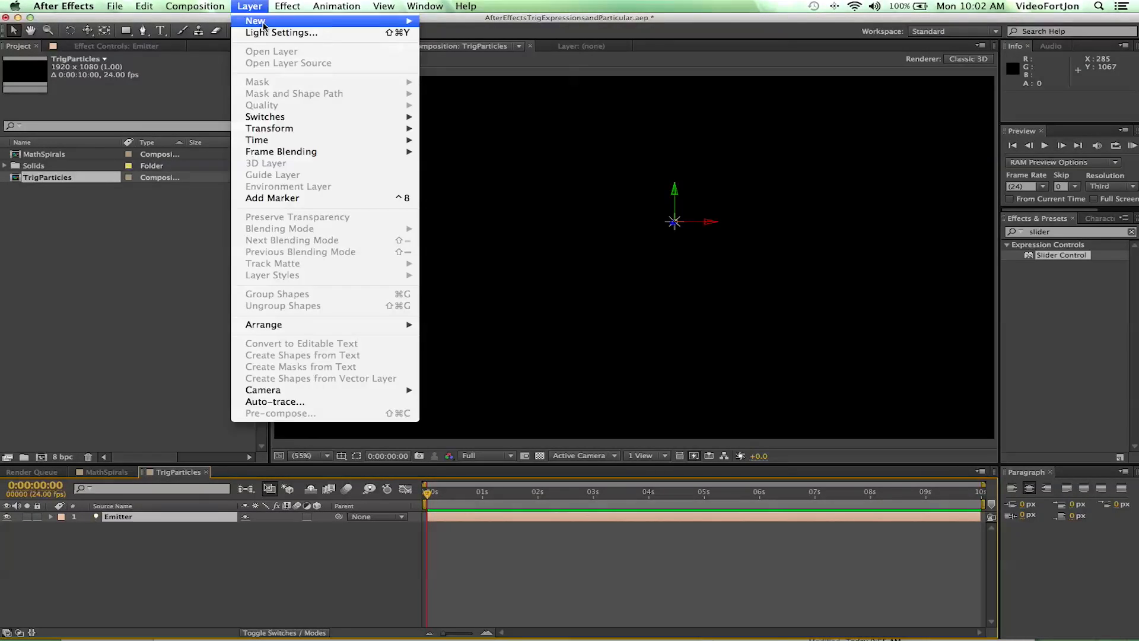
pyautogui.click(447, 37)
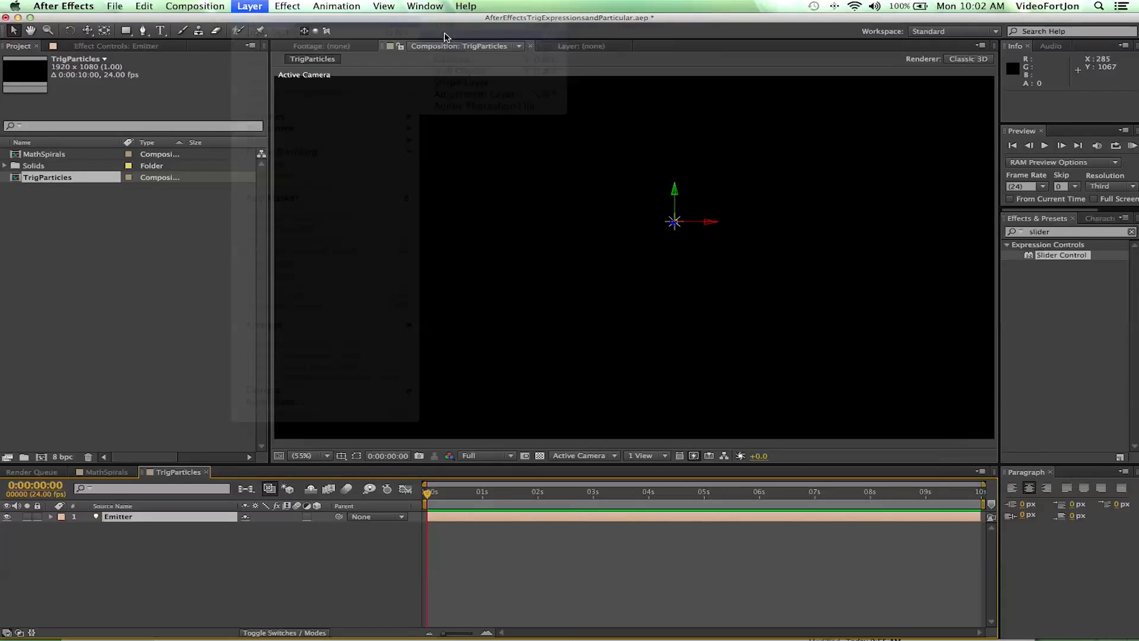
pyautogui.write('Part')
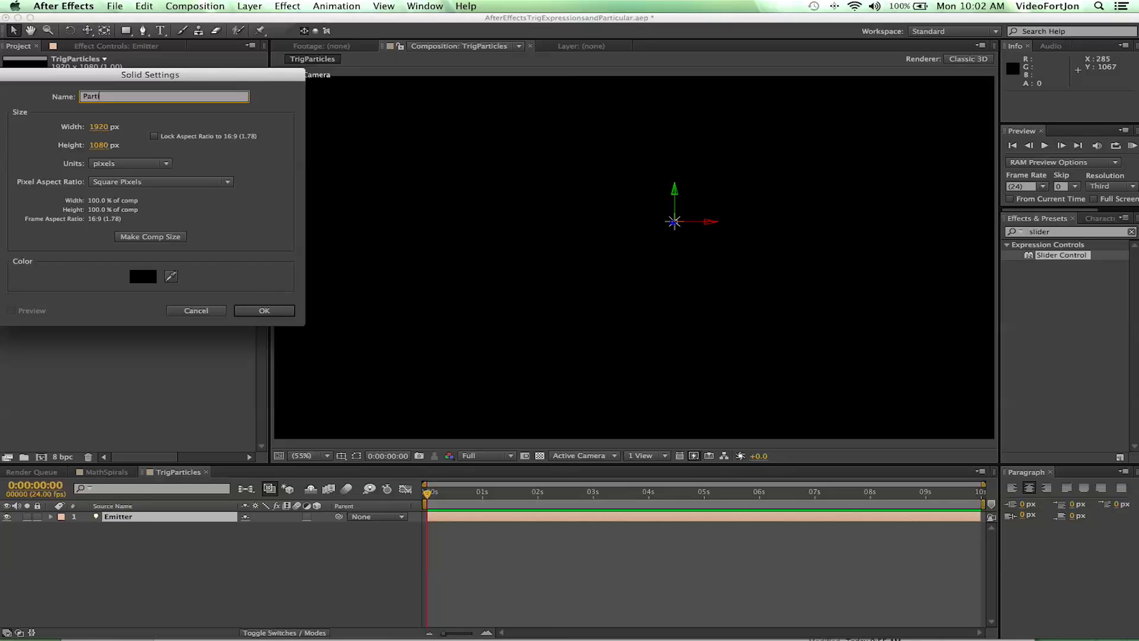
pyautogui.write('icular')
pyautogui.click(265, 311)
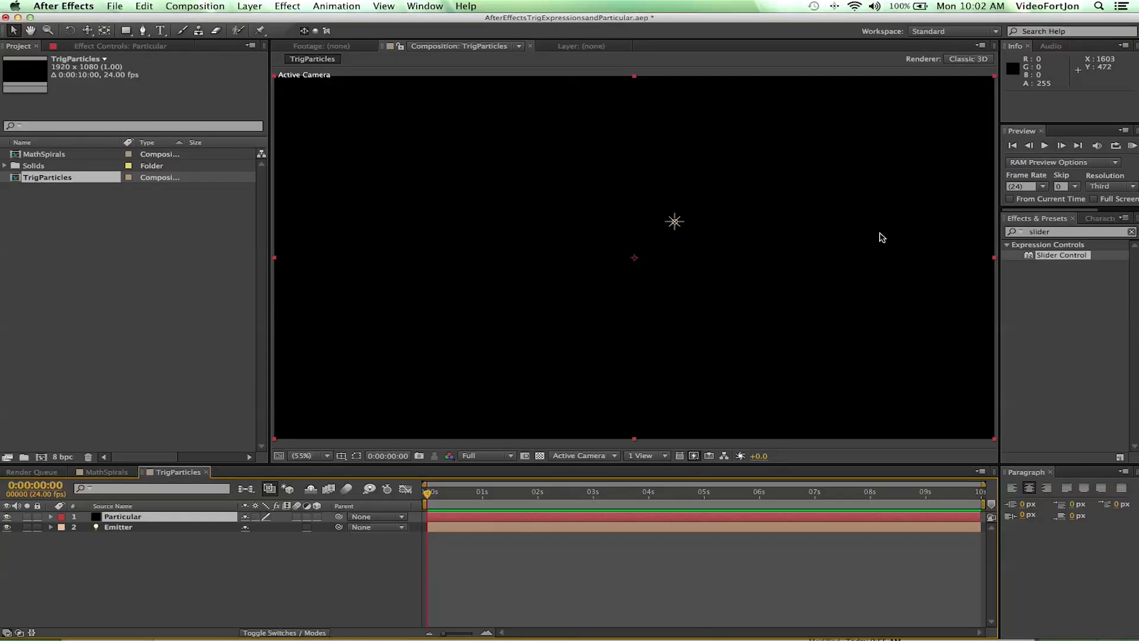
# Step: Find Trapcode Particular in Effects & Presets and apply it to the solid
pyautogui.click(1043, 232)
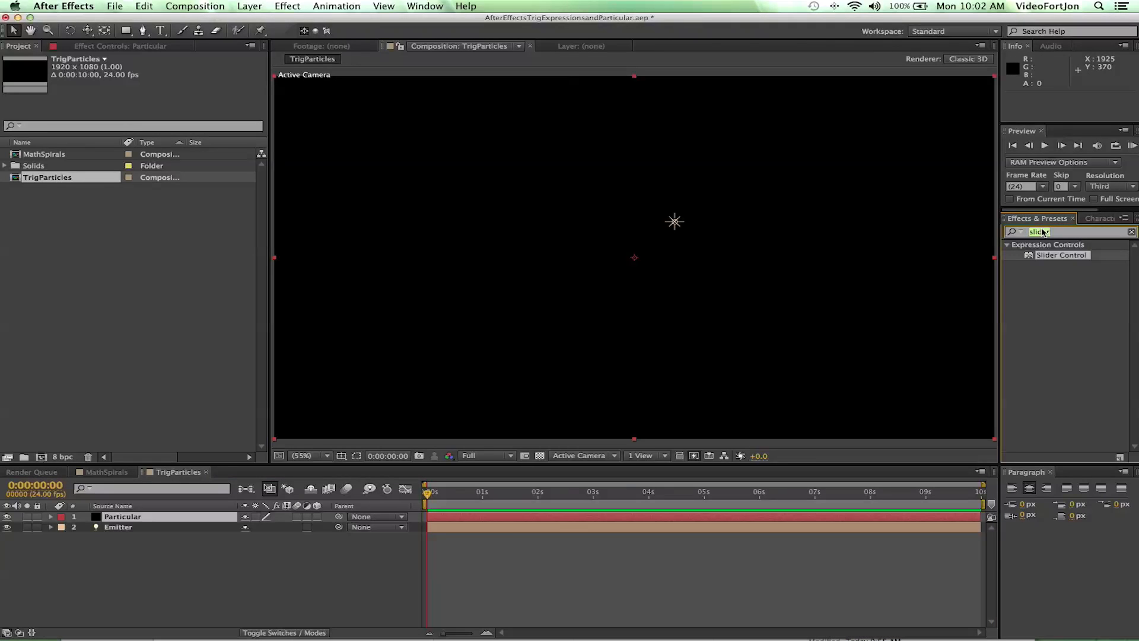
pyautogui.write('part')
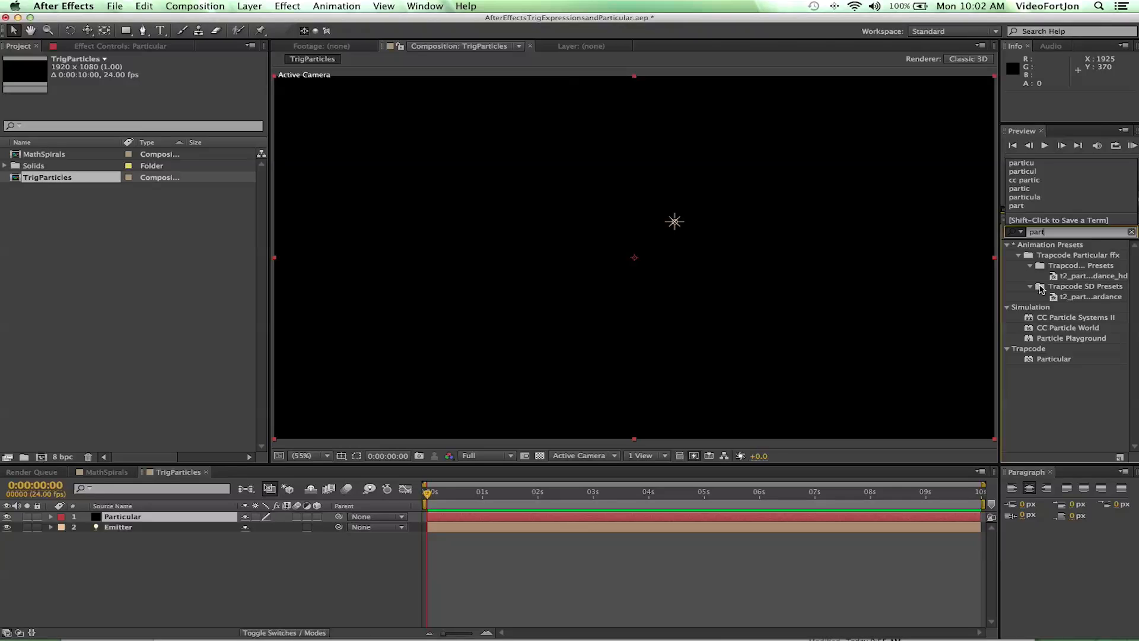
pyautogui.click(1047, 360)
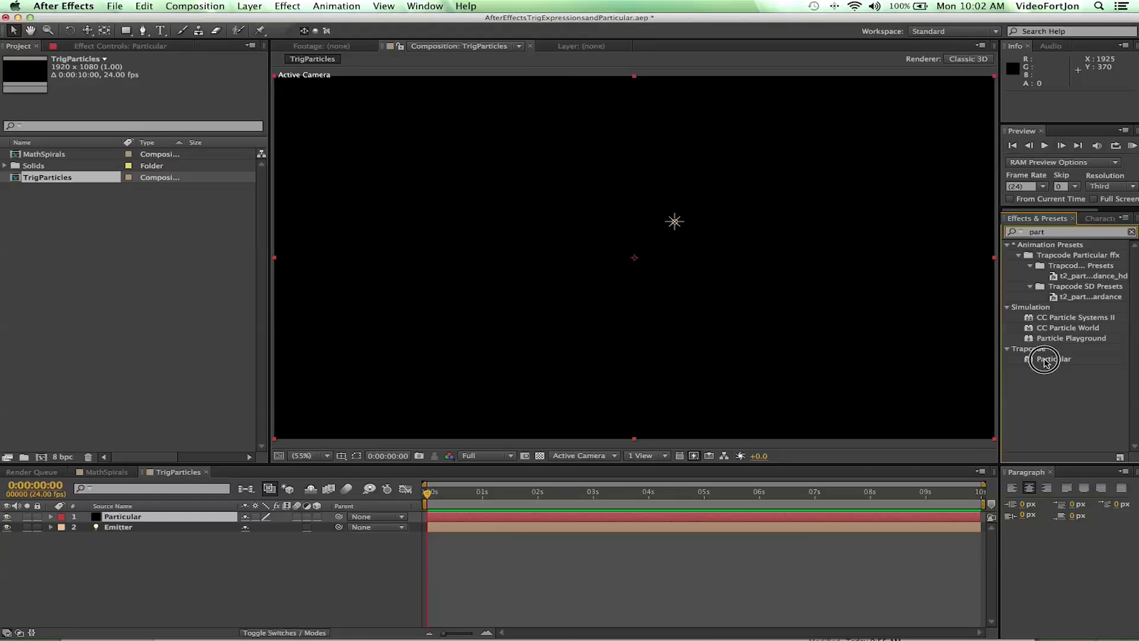
pyautogui.moveTo(1047, 361); pyautogui.dragTo(610, 364)
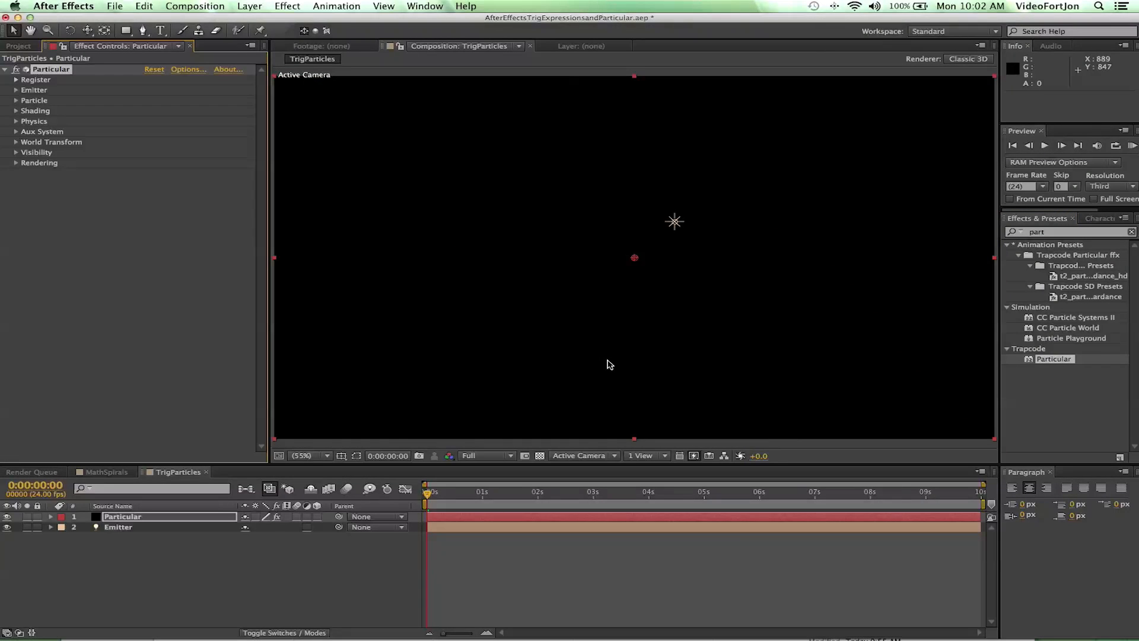
pyautogui.moveTo(429, 492); pyautogui.dragTo(510, 491)
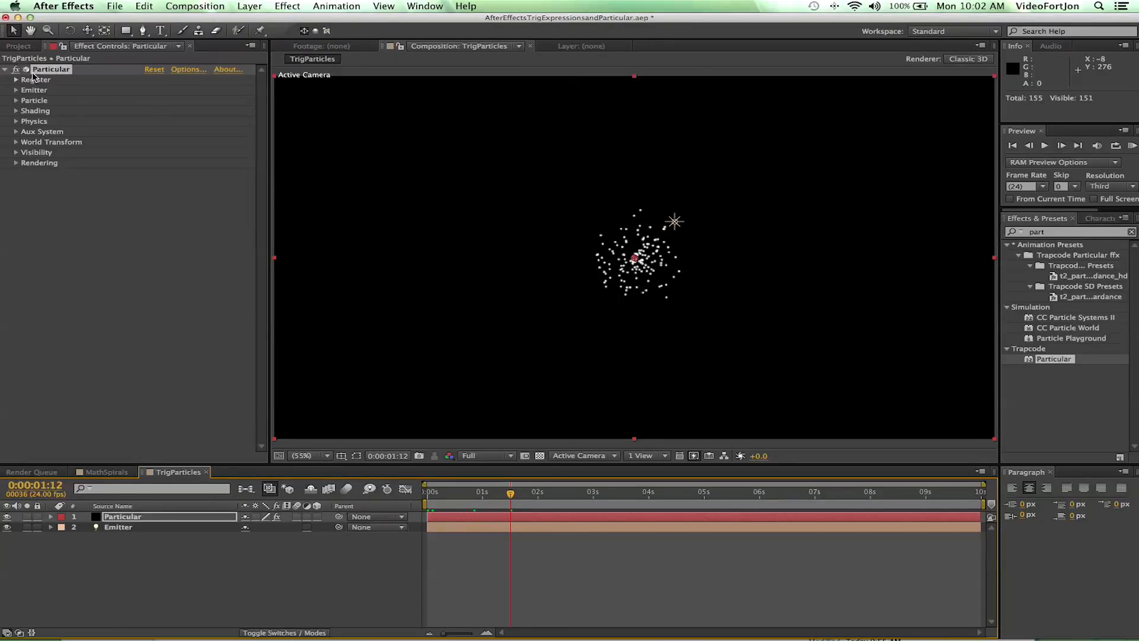
# Step: Set Particular's Emitter Type to Light(s) so particles come from the Emitter light
pyautogui.click(17, 91)
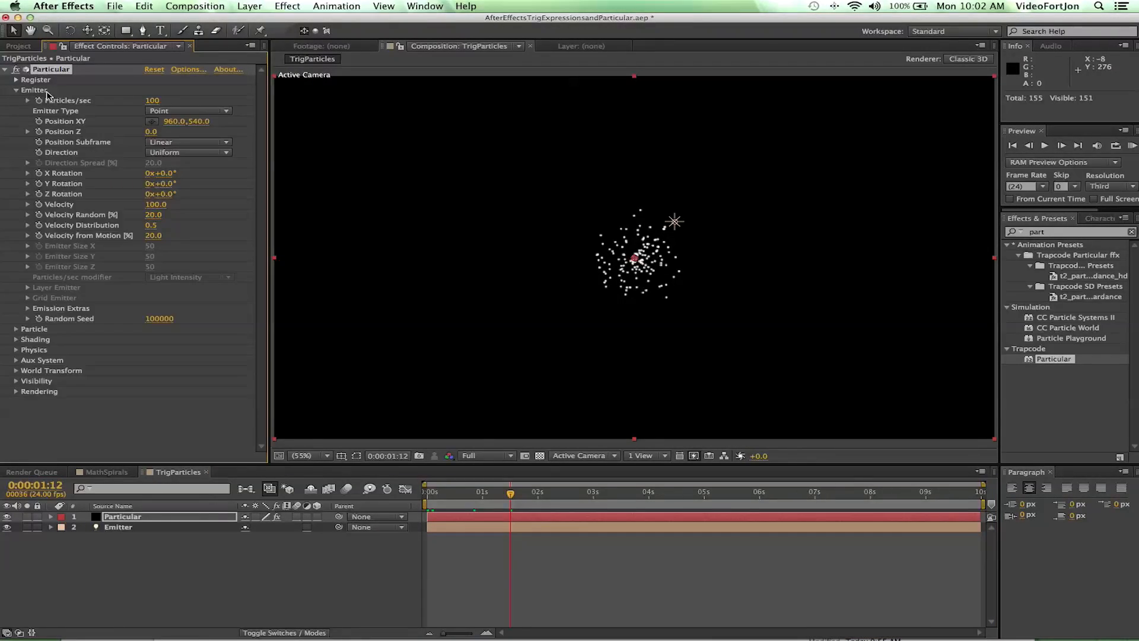
pyautogui.click(187, 110)
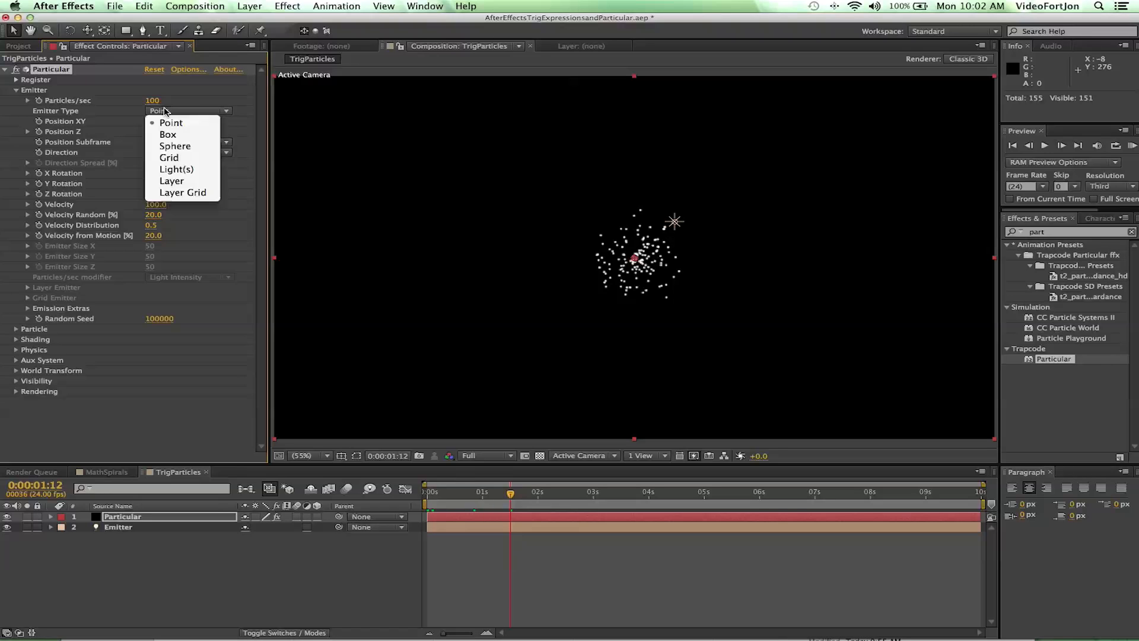
pyautogui.press('Escape')
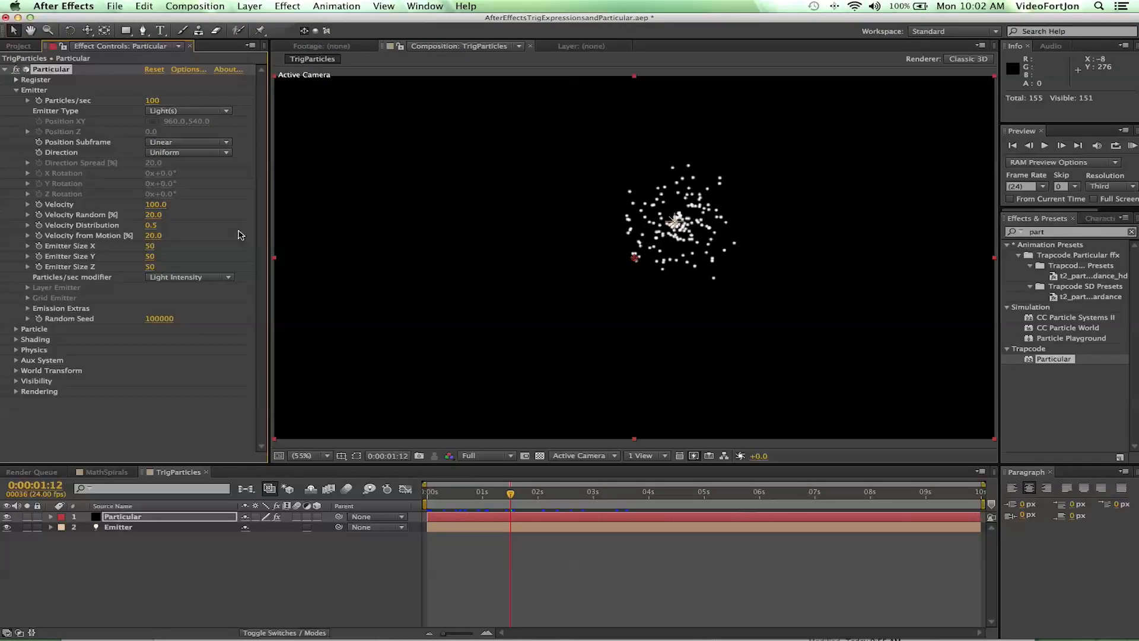
pyautogui.click(117, 528)
pyautogui.click(121, 517)
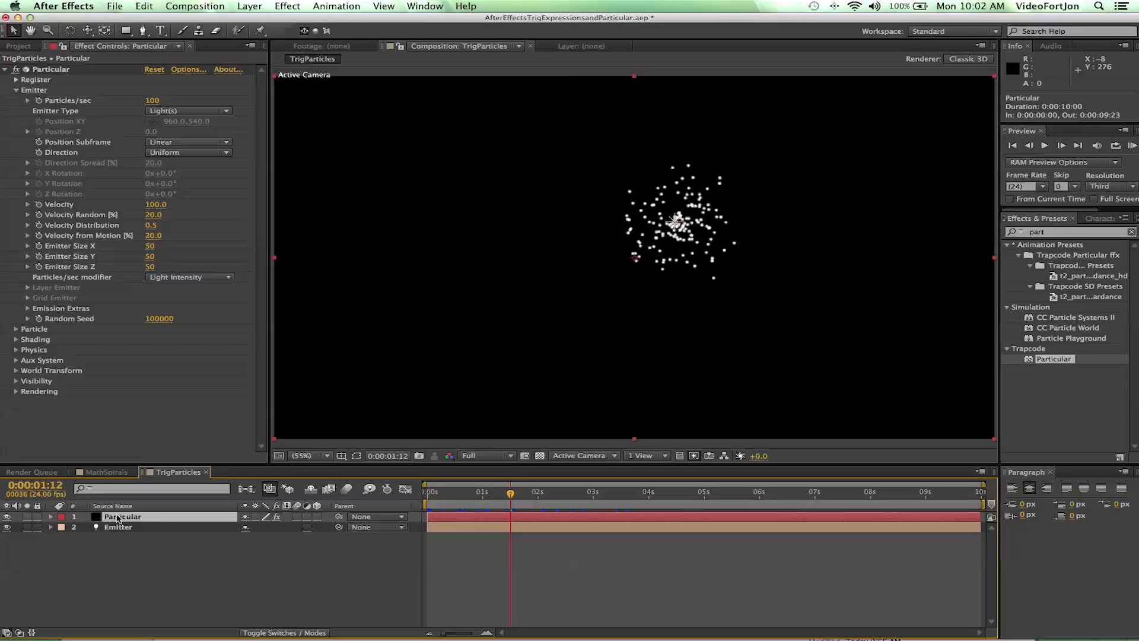
pyautogui.moveTo(510, 492); pyautogui.dragTo(429, 492)
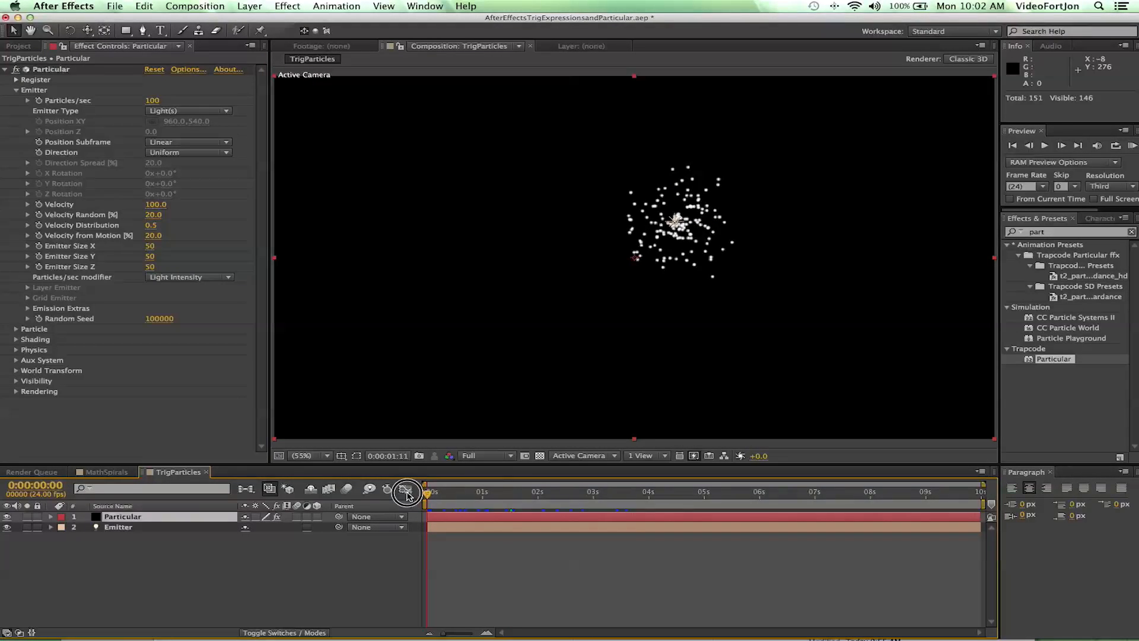
# Step: Keyframe the Emitter's Position from top-right to lower-left over about one second and scrub the trail
pyautogui.click(117, 527)
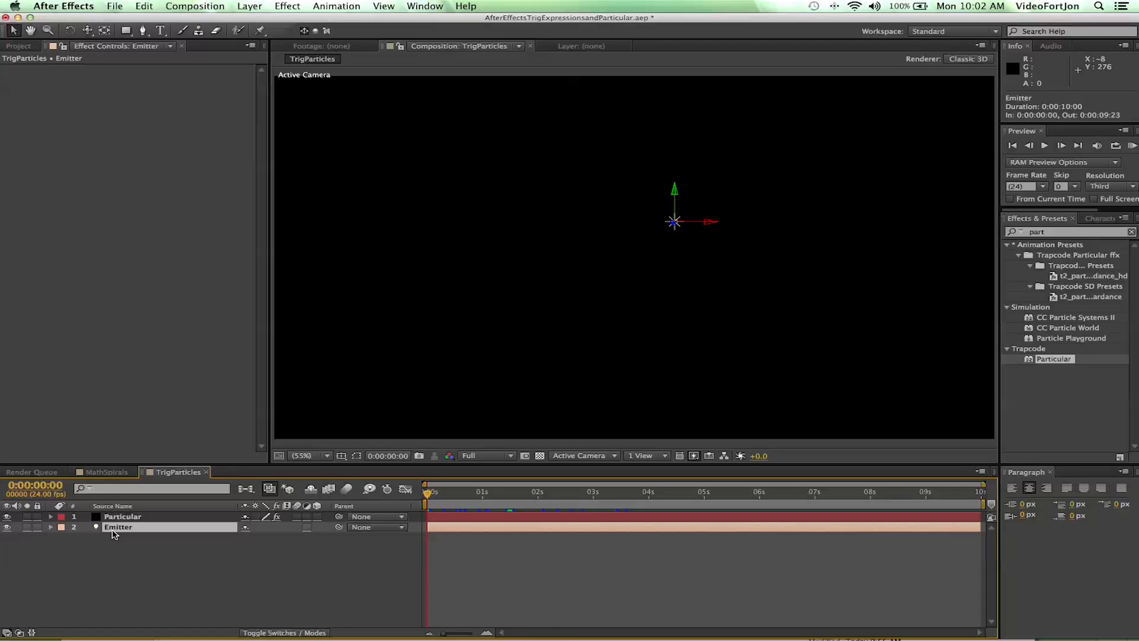
pyautogui.press('p')
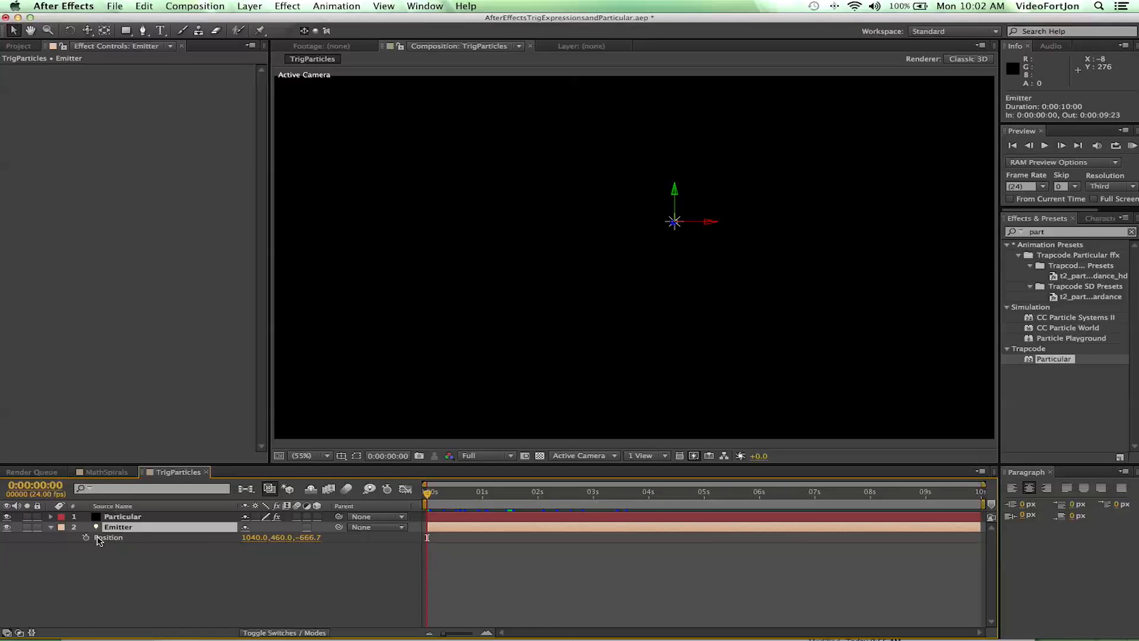
pyautogui.click(85, 537)
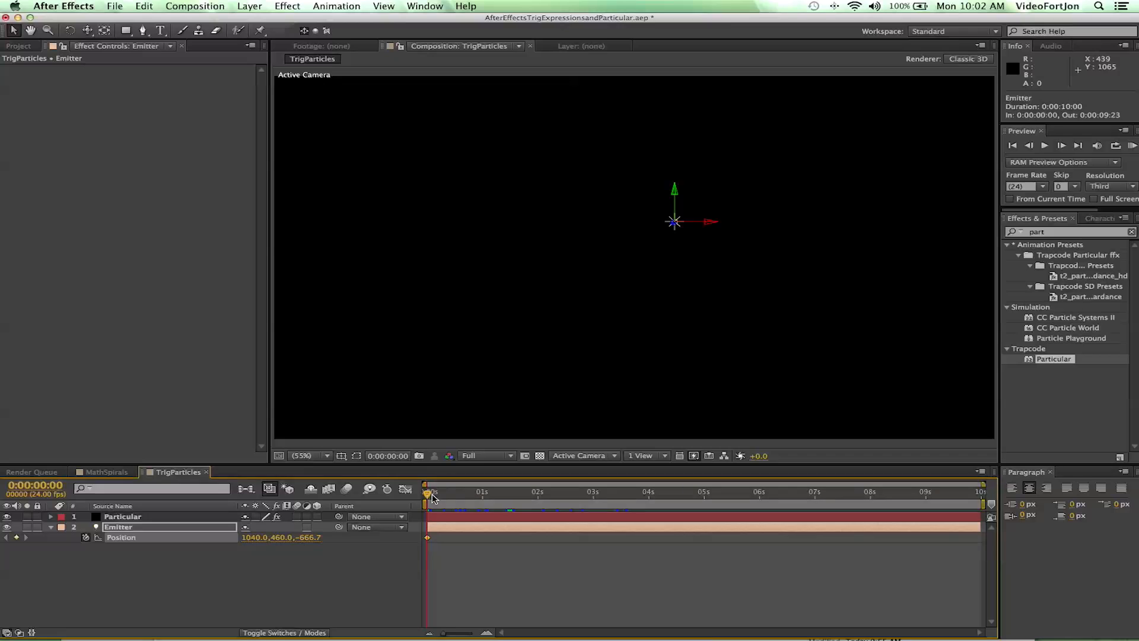
pyautogui.moveTo(428, 493); pyautogui.dragTo(517, 500)
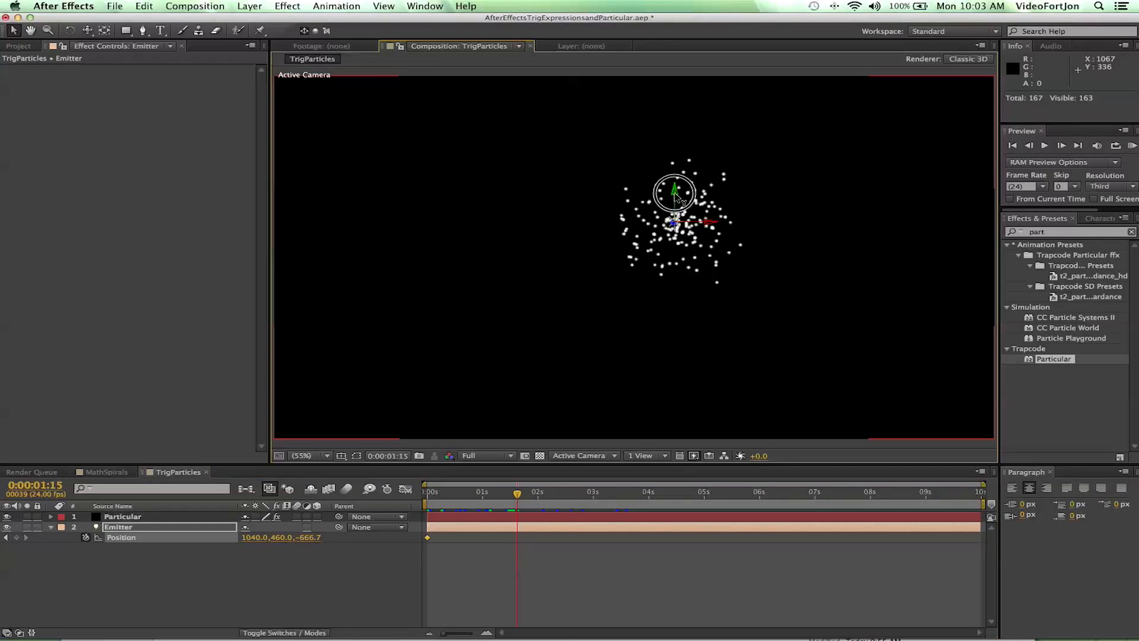
pyautogui.moveTo(676, 189)
pyautogui.mouseDown()
pyautogui.moveTo(675, 361)
pyautogui.moveTo(463, 411)
pyautogui.moveTo(360, 420)
pyautogui.mouseUp()
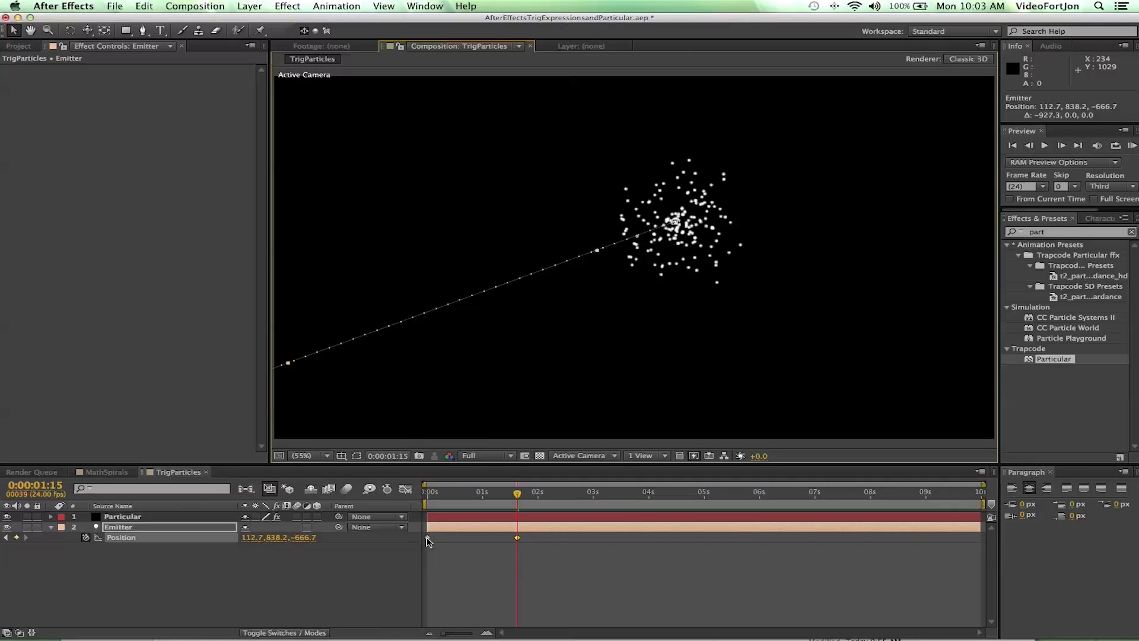
pyautogui.moveTo(429, 538)
pyautogui.mouseDown()
pyautogui.moveTo(518, 538)
pyautogui.moveTo(428, 544)
pyautogui.mouseUp()
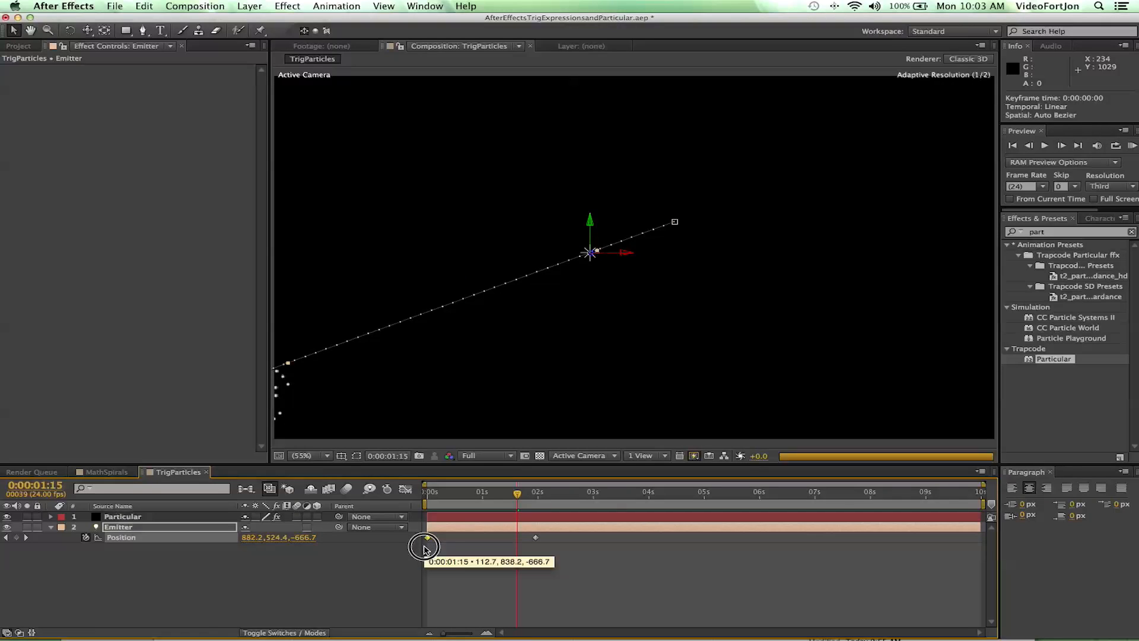
pyautogui.moveTo(517, 491)
pyautogui.mouseDown()
pyautogui.moveTo(447, 501)
pyautogui.moveTo(516, 475)
pyautogui.moveTo(530, 491)
pyautogui.mouseUp()
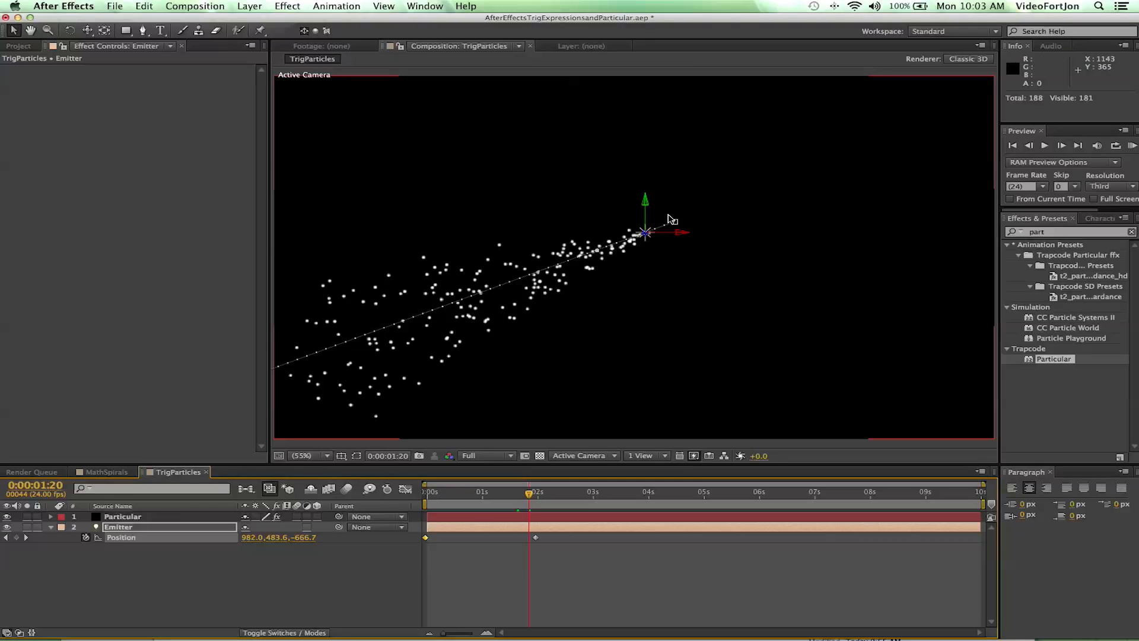
# Step: Set preview resolution to Half and select the Particular layer
pyautogui.click(500, 456)
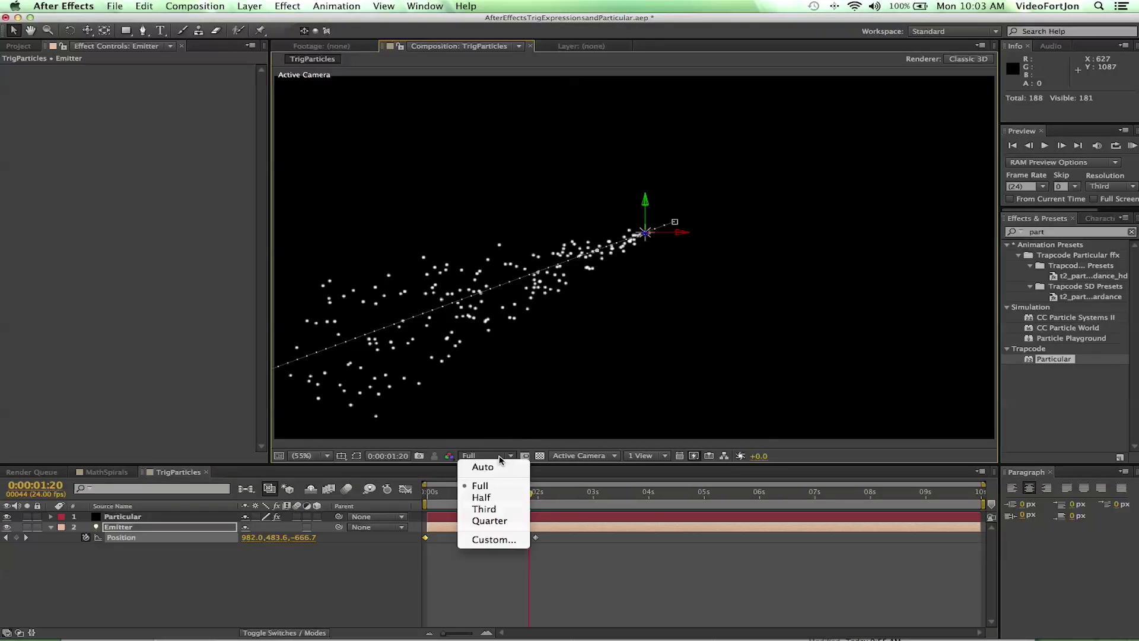
pyautogui.click(495, 500)
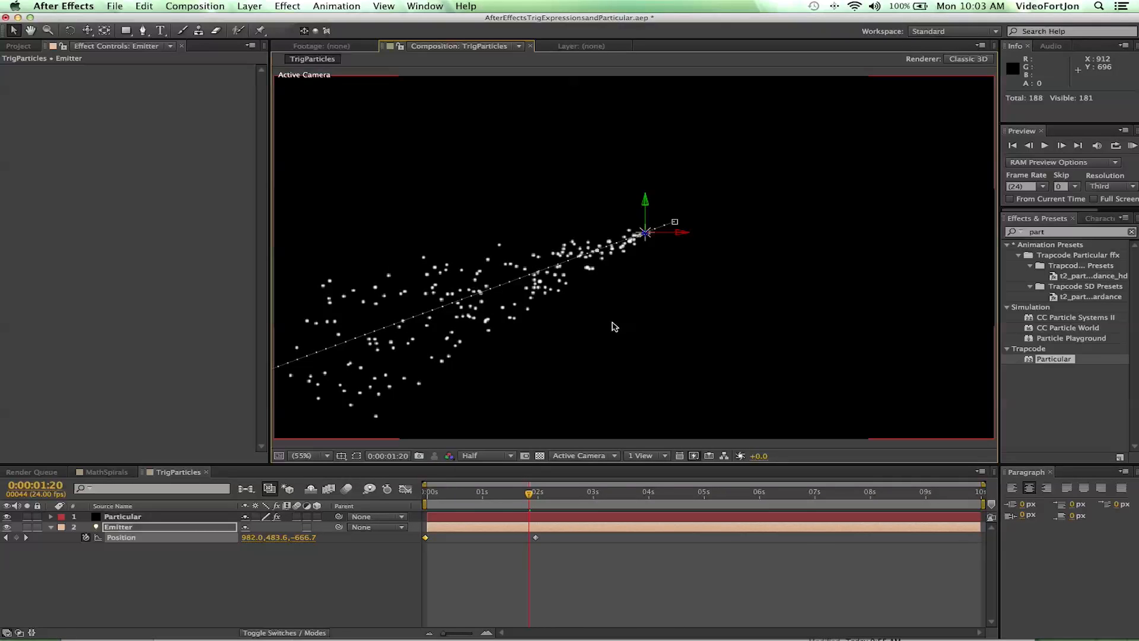
pyautogui.click(148, 517)
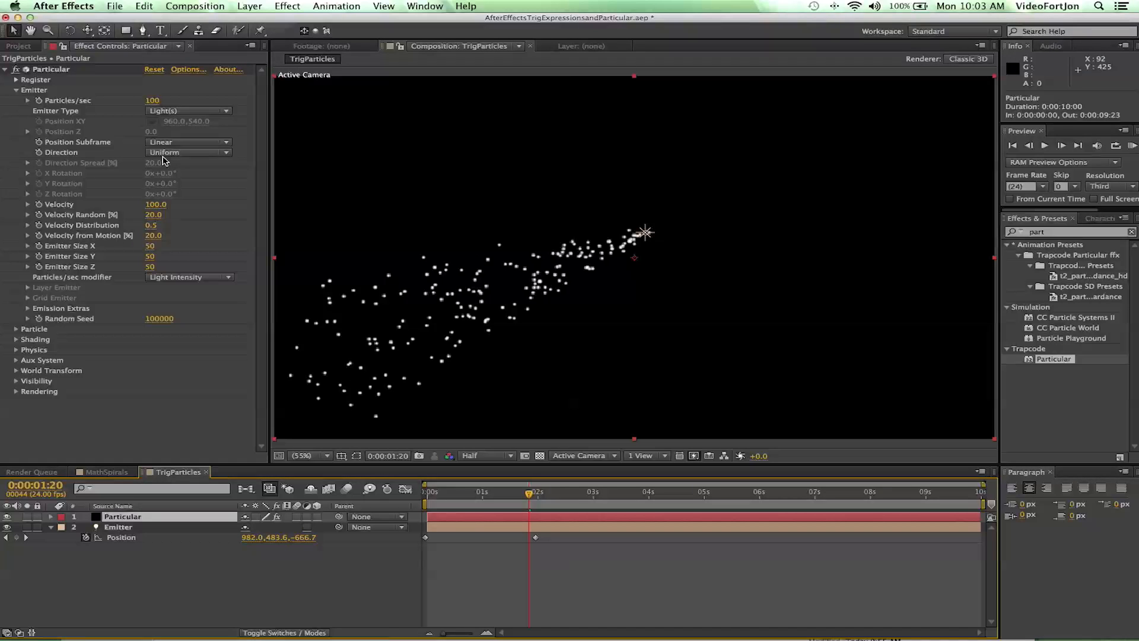
# Step: Zero Velocity, Velocity Random, Distribution, from Motion and Emitter Size X/Y/Z for a thin trail
pyautogui.click(155, 205)
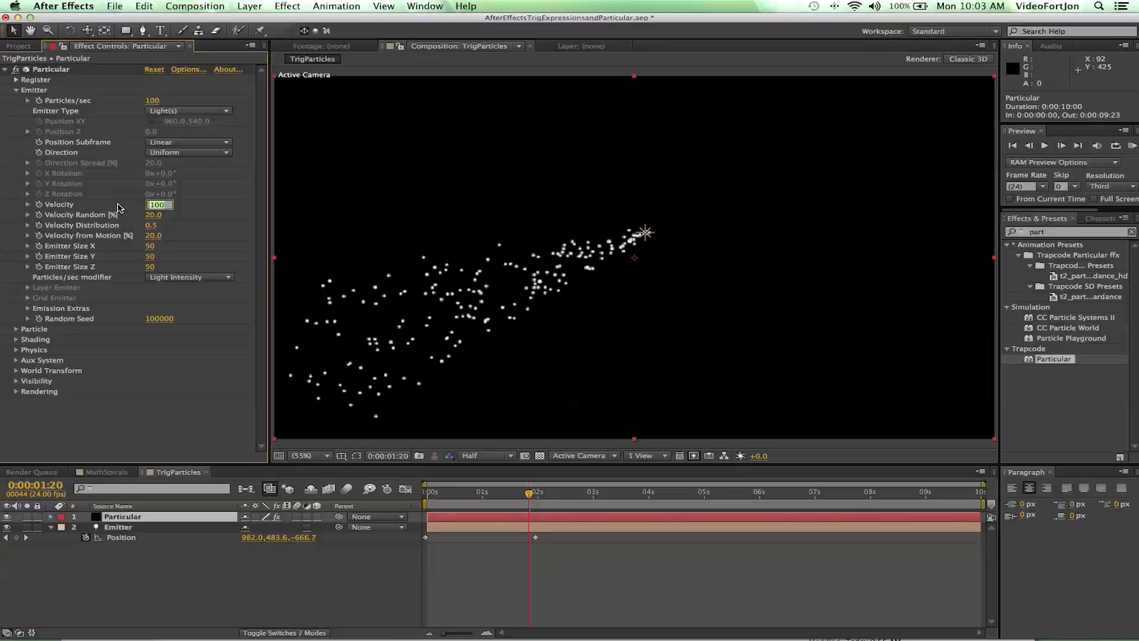
pyautogui.write('0')
pyautogui.press('Tab')
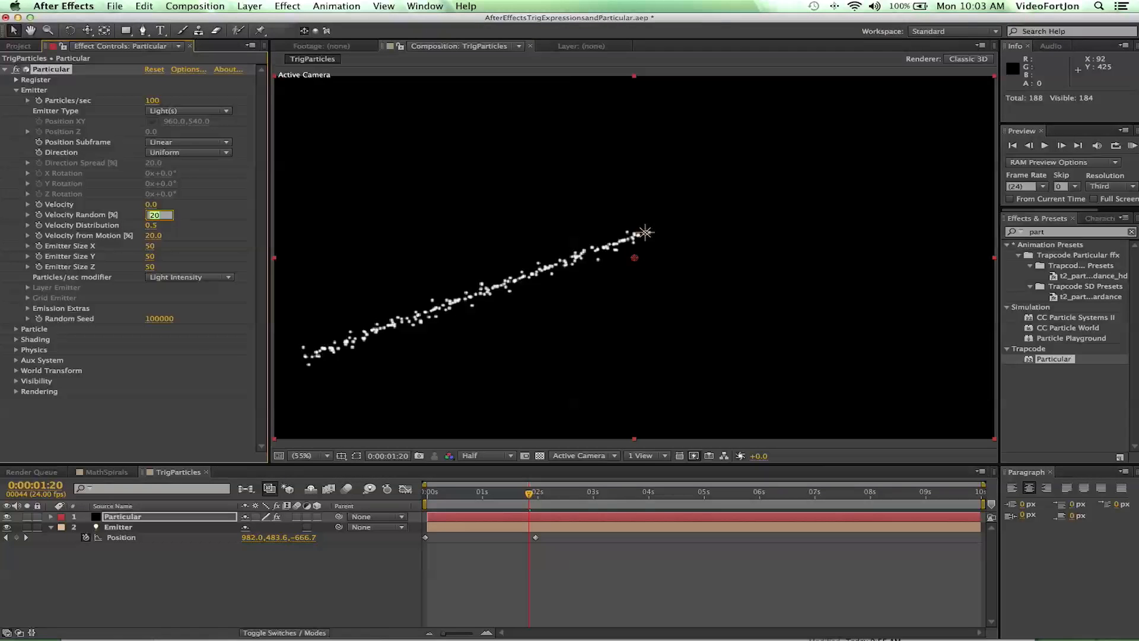
pyautogui.write('0')
pyautogui.press('Tab')
pyautogui.press('Tab')
pyautogui.write('0')
pyautogui.press('Tab')
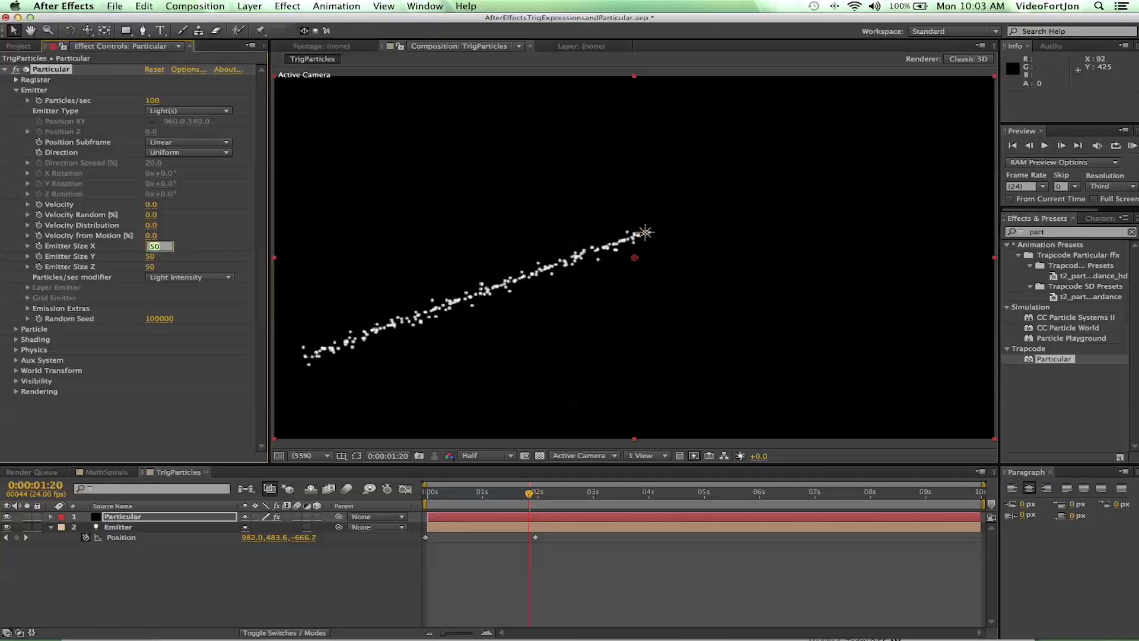
pyautogui.write('0')
pyautogui.press('Tab')
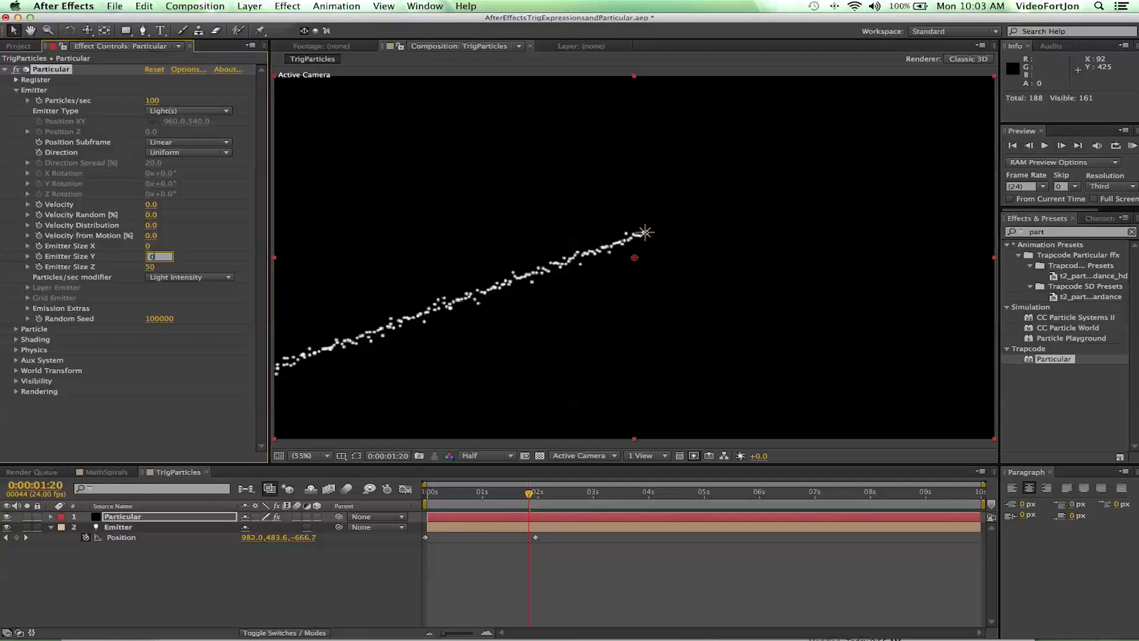
pyautogui.write('0')
pyautogui.press('Tab')
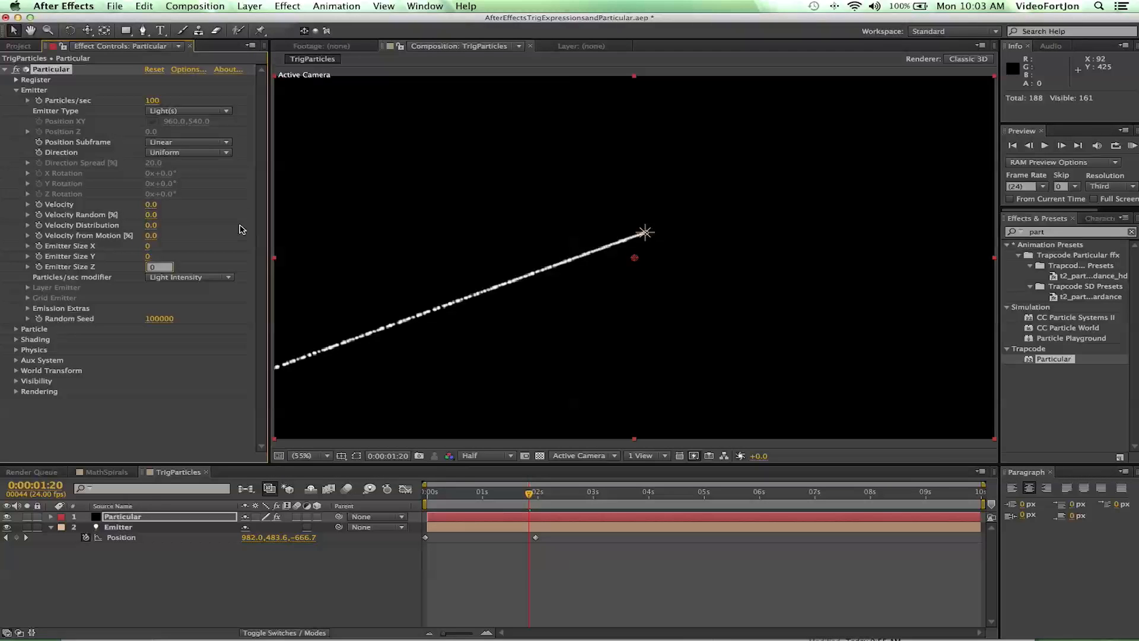
pyautogui.press('Return')
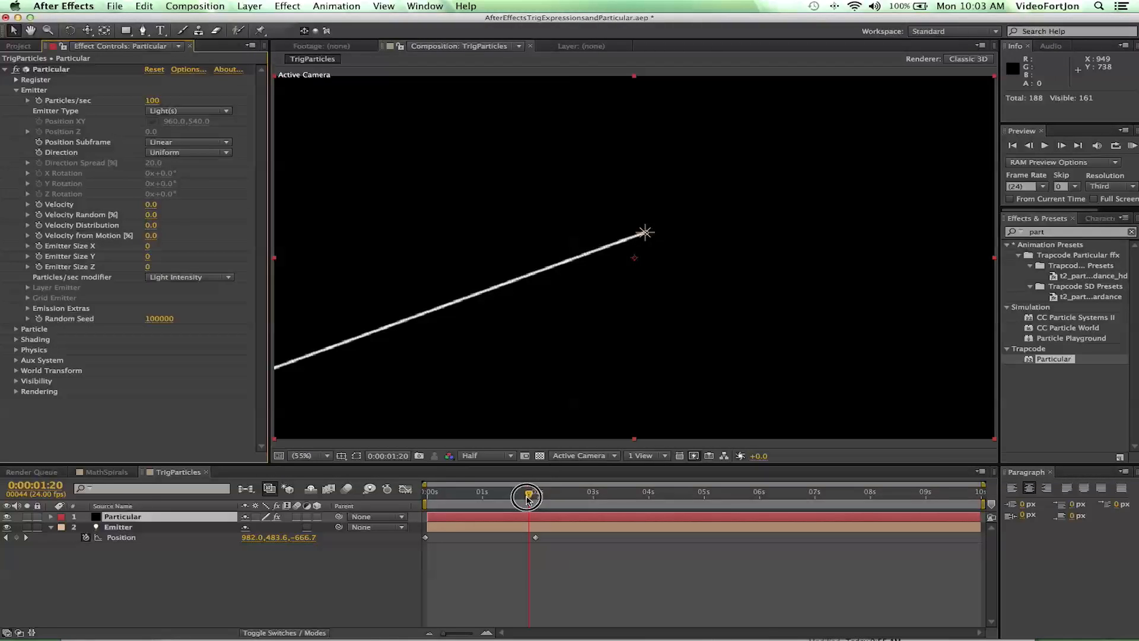
pyautogui.moveTo(530, 491)
pyautogui.mouseDown()
pyautogui.moveTo(434, 507)
pyautogui.moveTo(537, 509)
pyautogui.moveTo(478, 507)
pyautogui.moveTo(489, 505)
pyautogui.mouseUp()
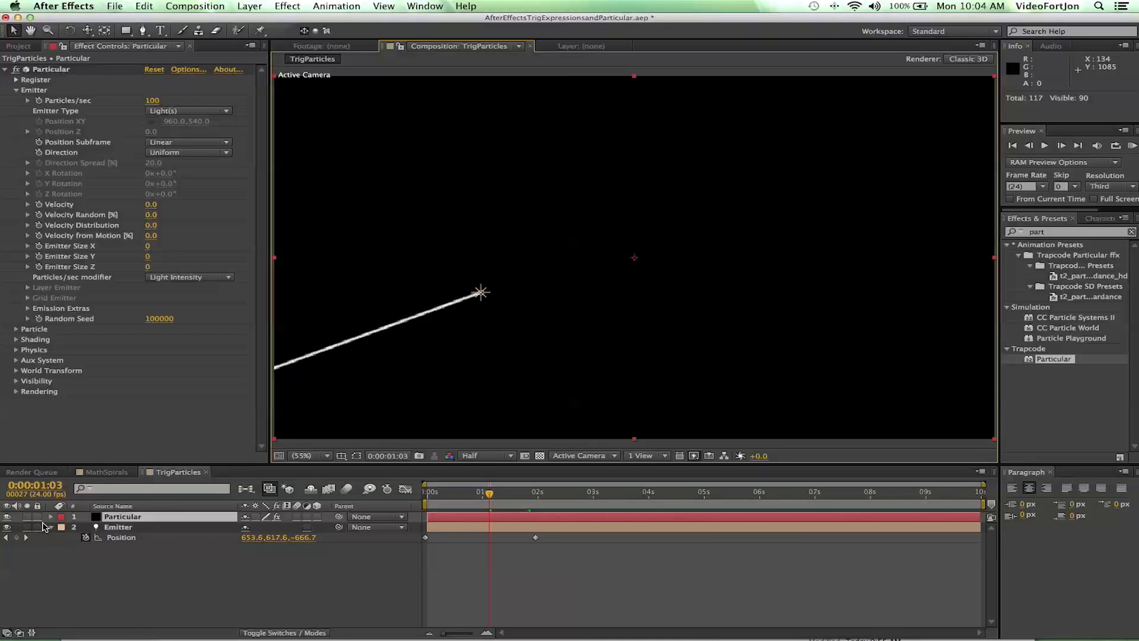
# Step: Add an expression to the Emitter's Position and open the expression language menu
pyautogui.click(122, 528)
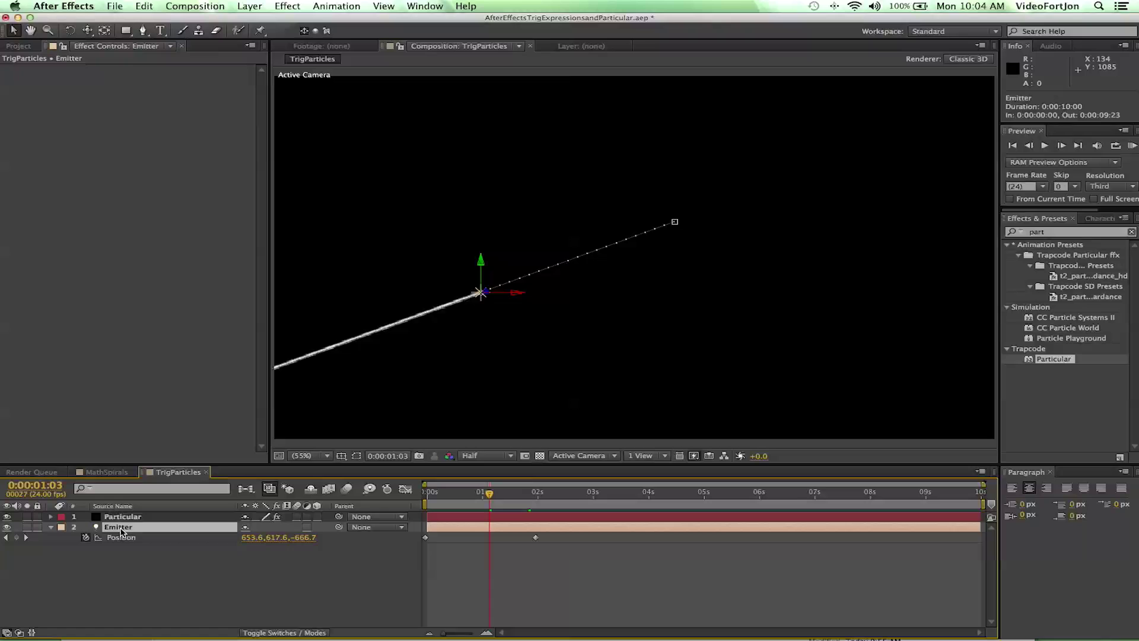
pyautogui.click(55, 528)
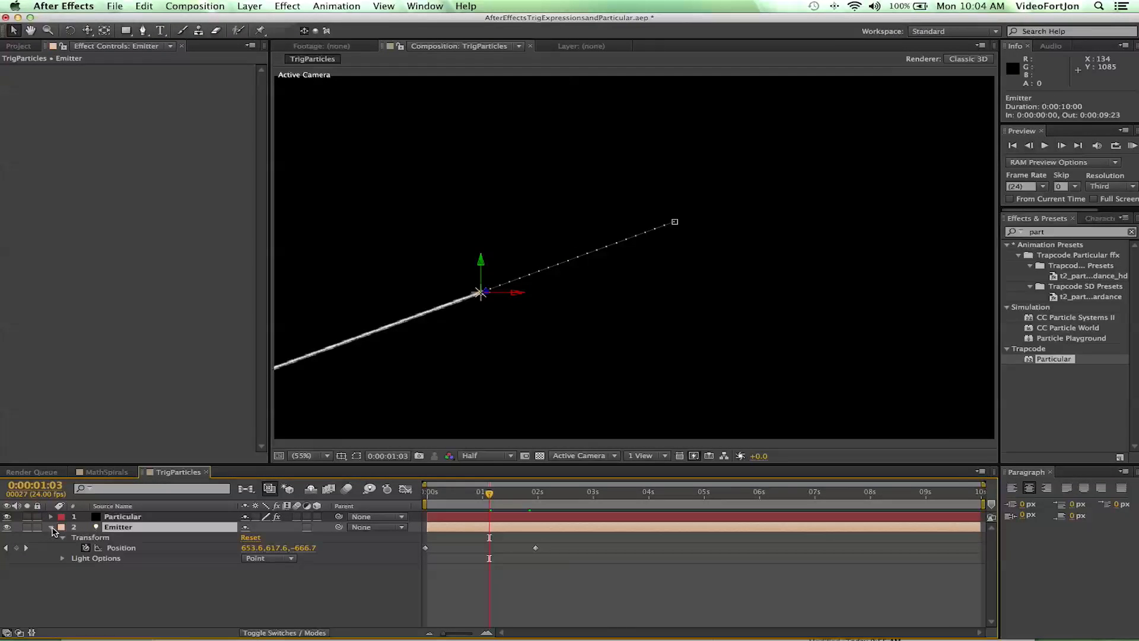
pyautogui.click(55, 528)
pyautogui.click(53, 527)
pyautogui.keyDown('alt'); pyautogui.click(91, 547); pyautogui.keyUp('alt')
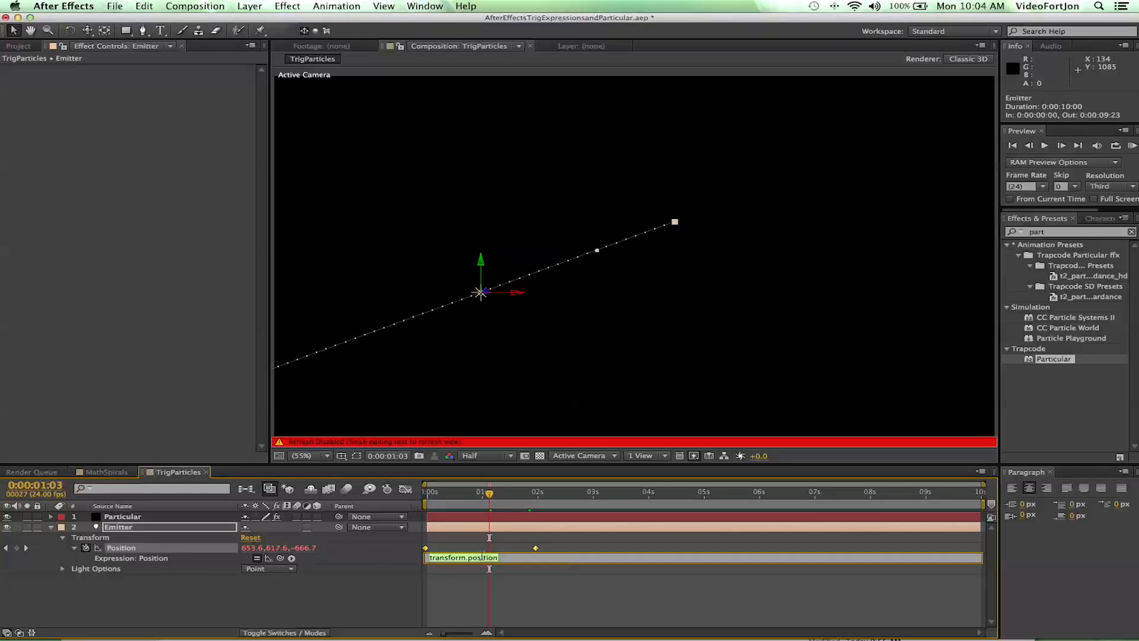
pyautogui.click(291, 559)
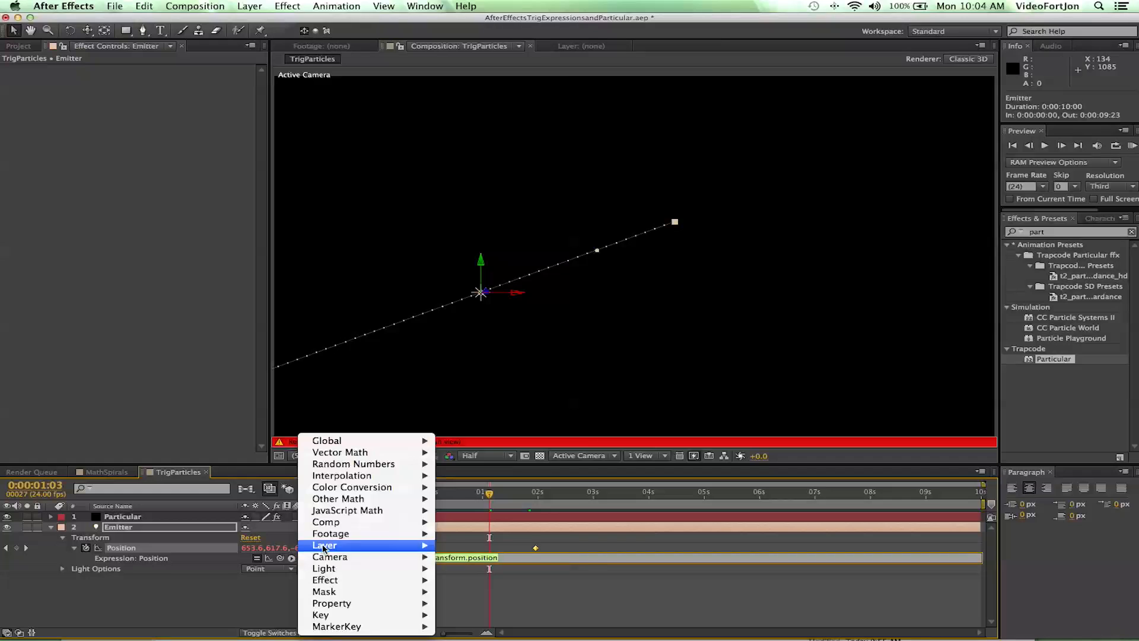
pyautogui.moveTo(347, 510)
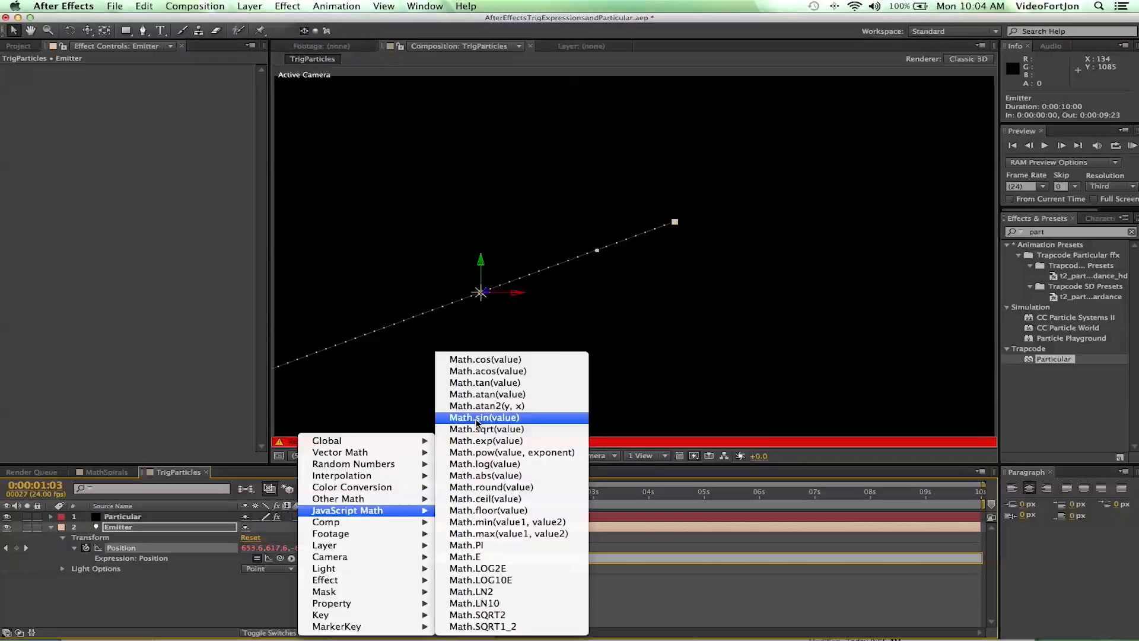
# Step: Insert Math.sin and edit the expression toward x=Math.sin(time*10)*50
pyautogui.click(476, 418)
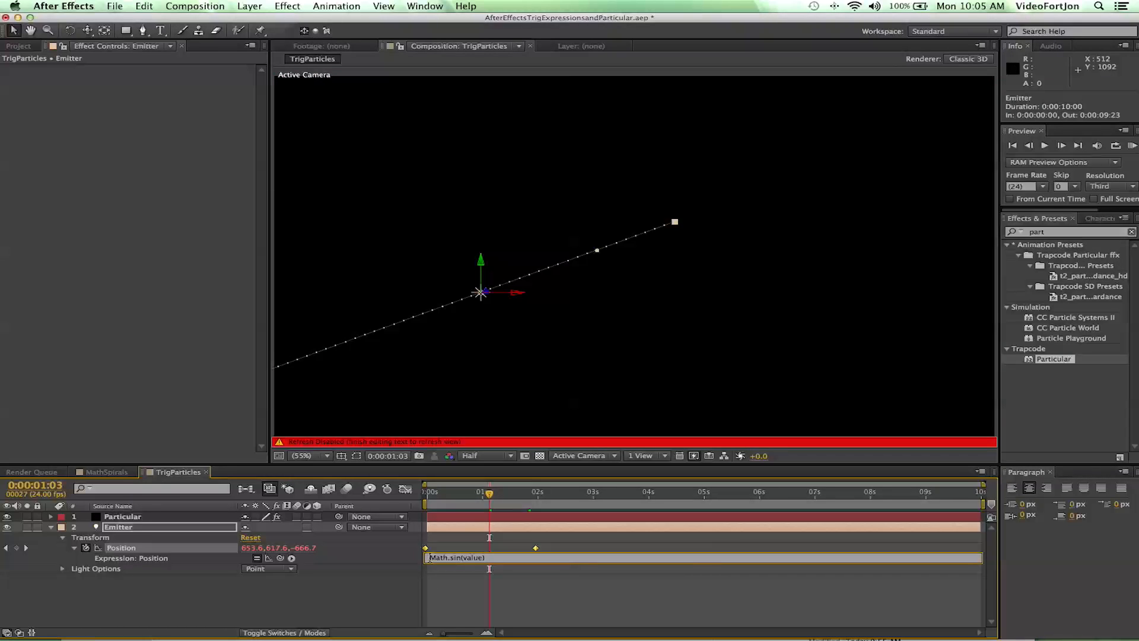
pyautogui.write('x=')
pyautogui.press('BackSpace')
pyautogui.write('*')
pyautogui.write('0')
pyautogui.moveTo(460, 558); pyautogui.dragTo(471, 559)
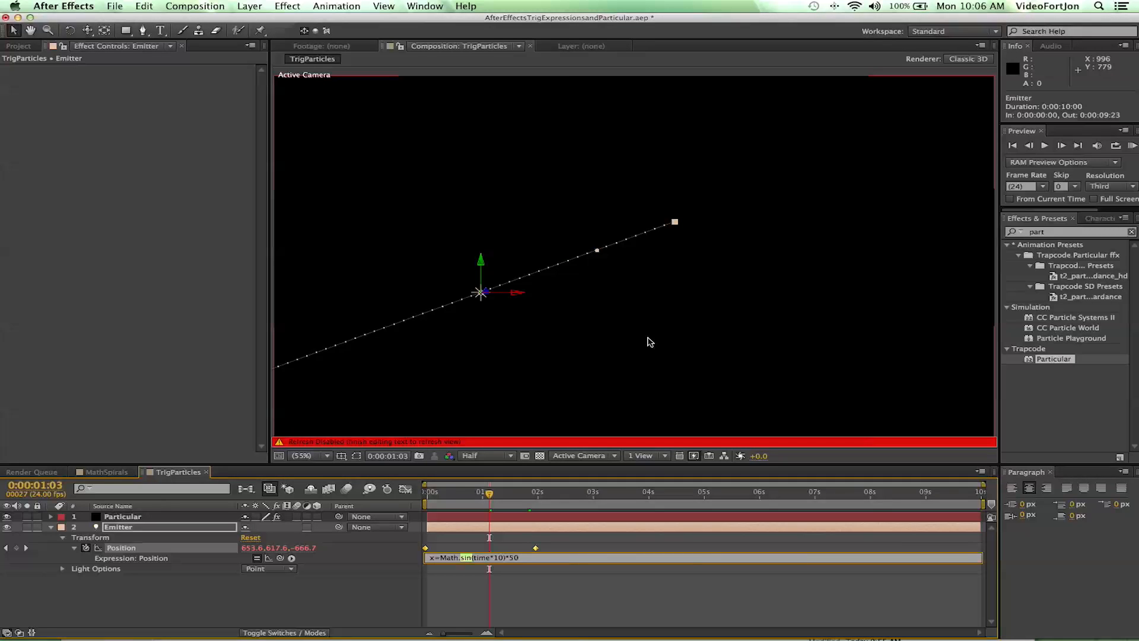
# Step: Dismiss the expression dimension warning, show the grid and view Particular's effect settings
pyautogui.click(288, 7)
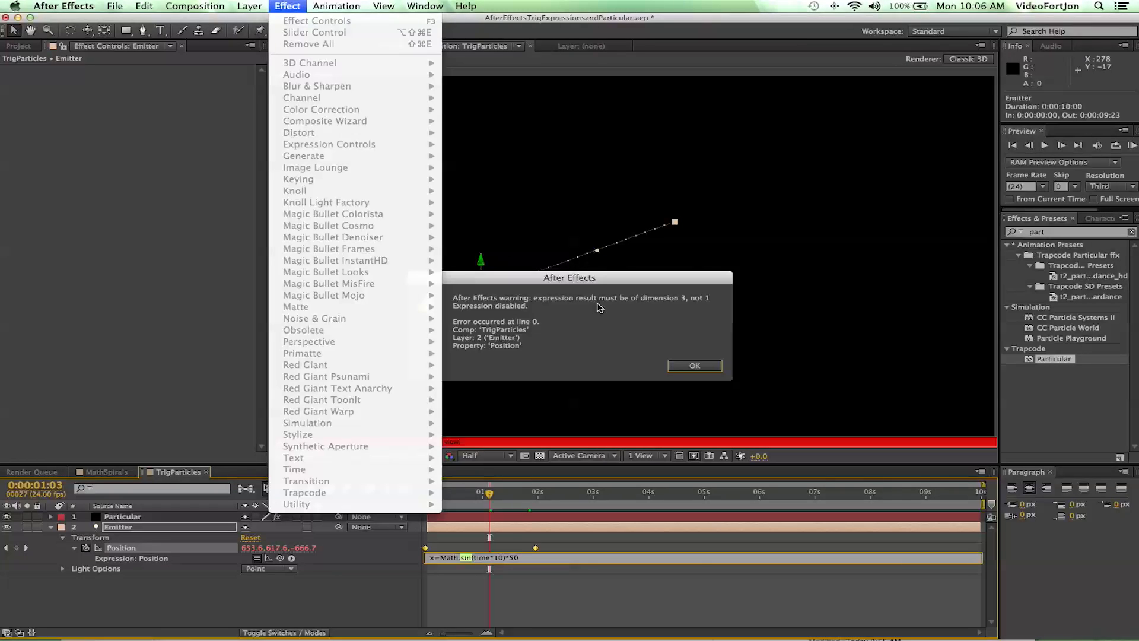
pyautogui.click(694, 366)
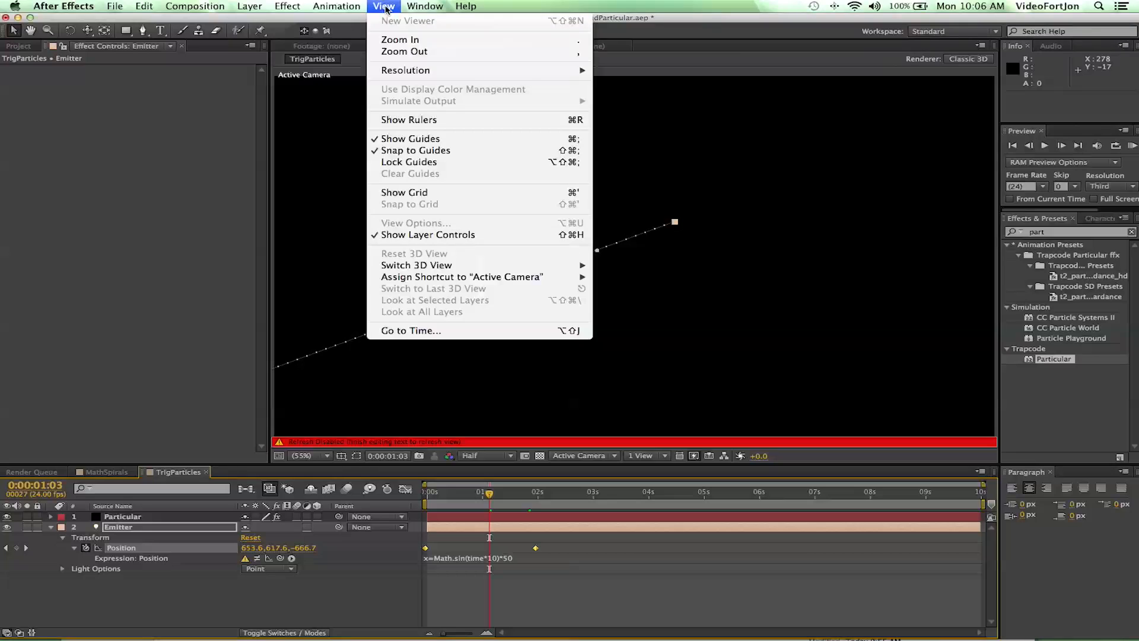
pyautogui.click(404, 193)
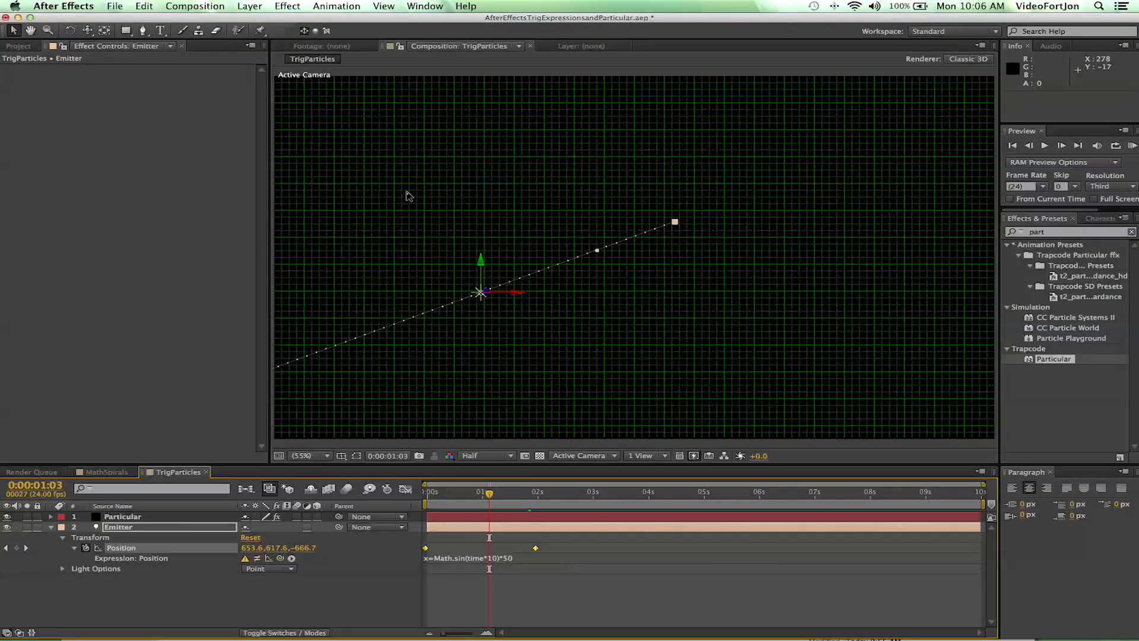
pyautogui.click(606, 269)
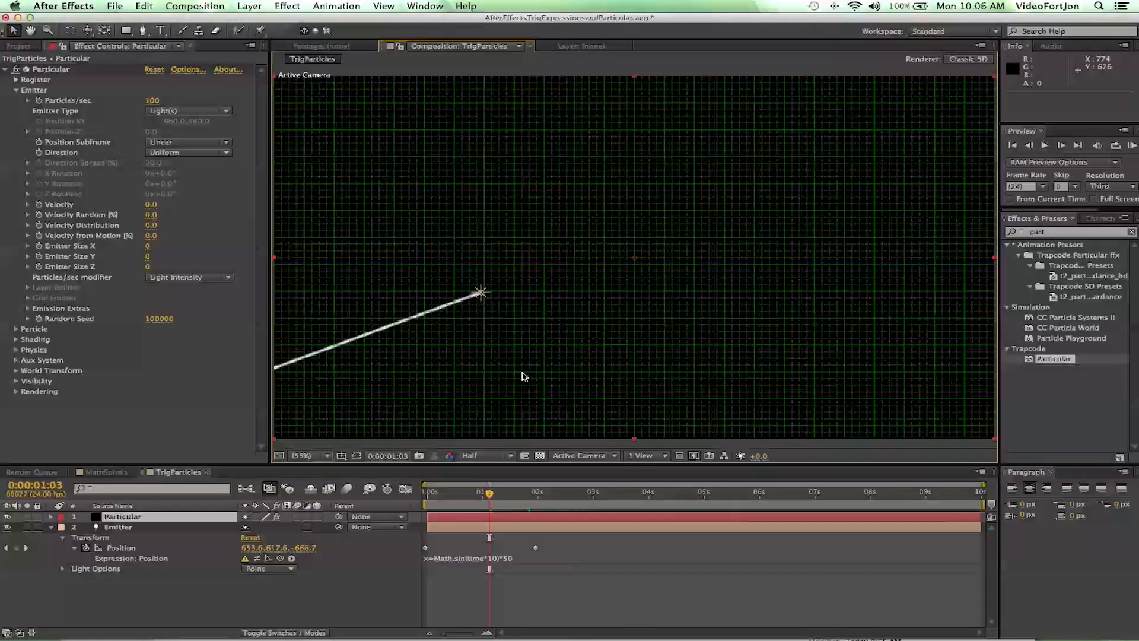
# Step: Copy the x sine line and paste it on a new line to become y=Math.cos(time*10)*50
pyautogui.moveTo(489, 495); pyautogui.dragTo(496, 494)
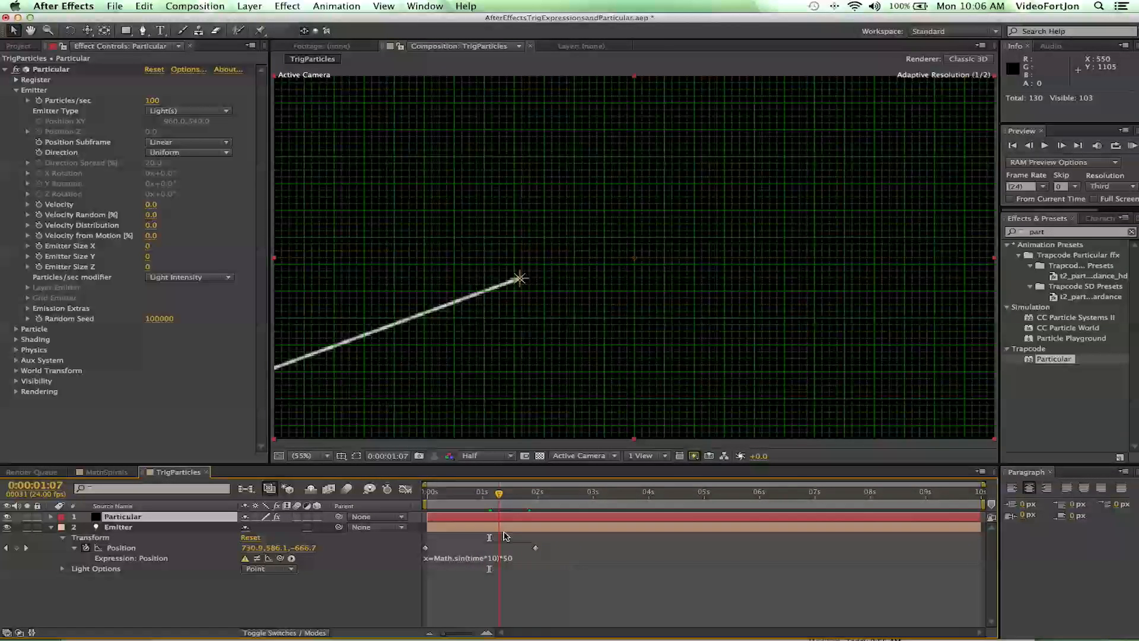
pyautogui.click(472, 557)
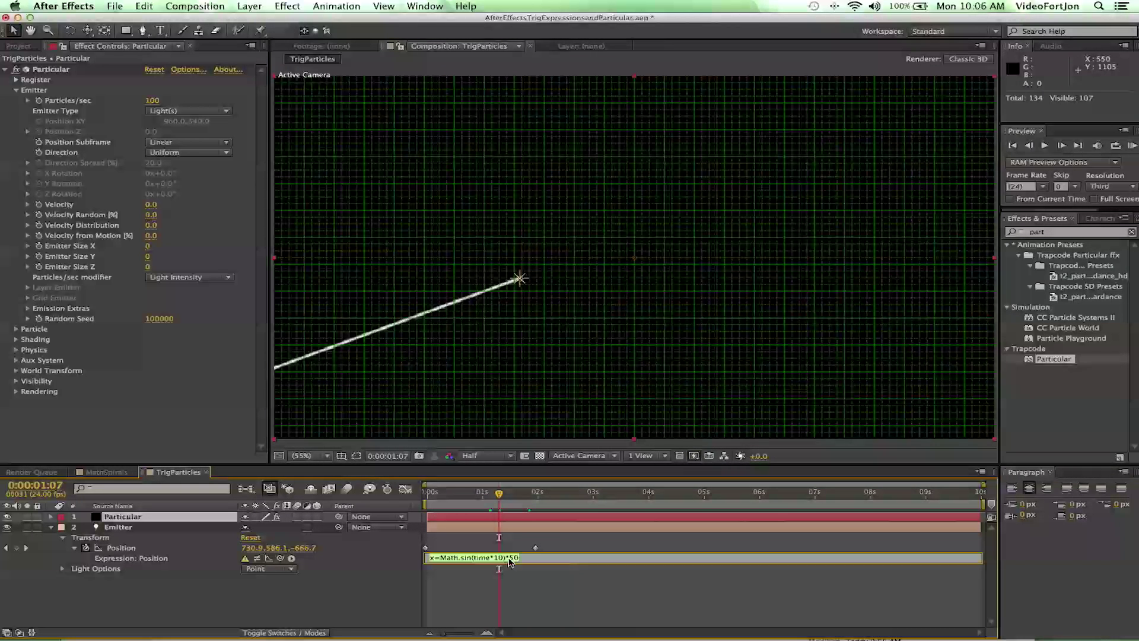
pyautogui.click(542, 557)
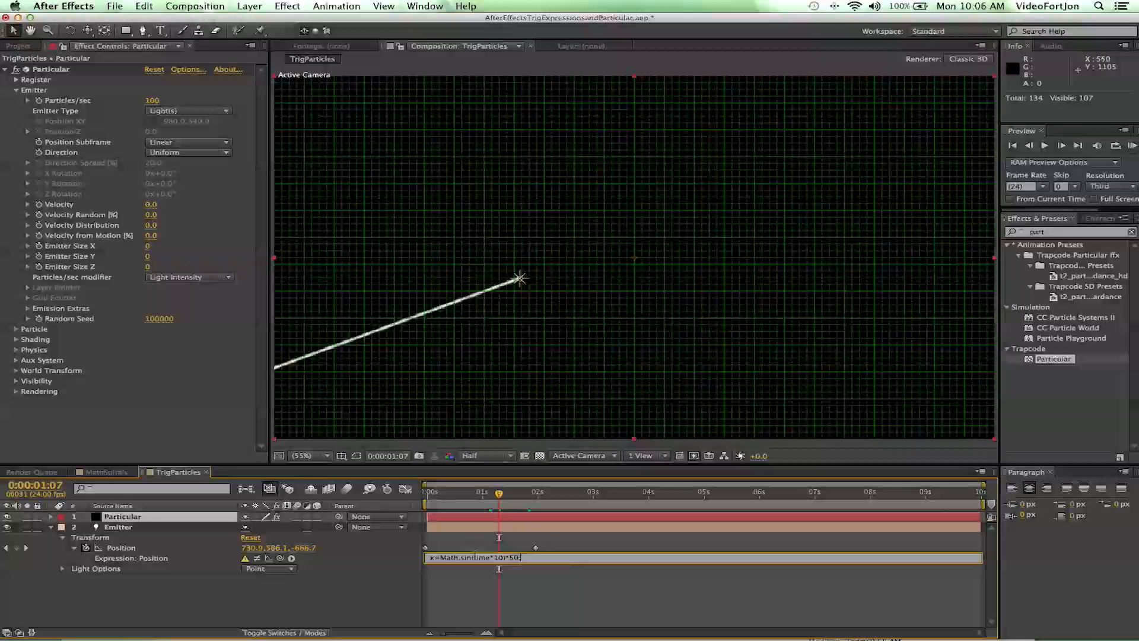
pyautogui.moveTo(535, 548)
pyautogui.write(';')
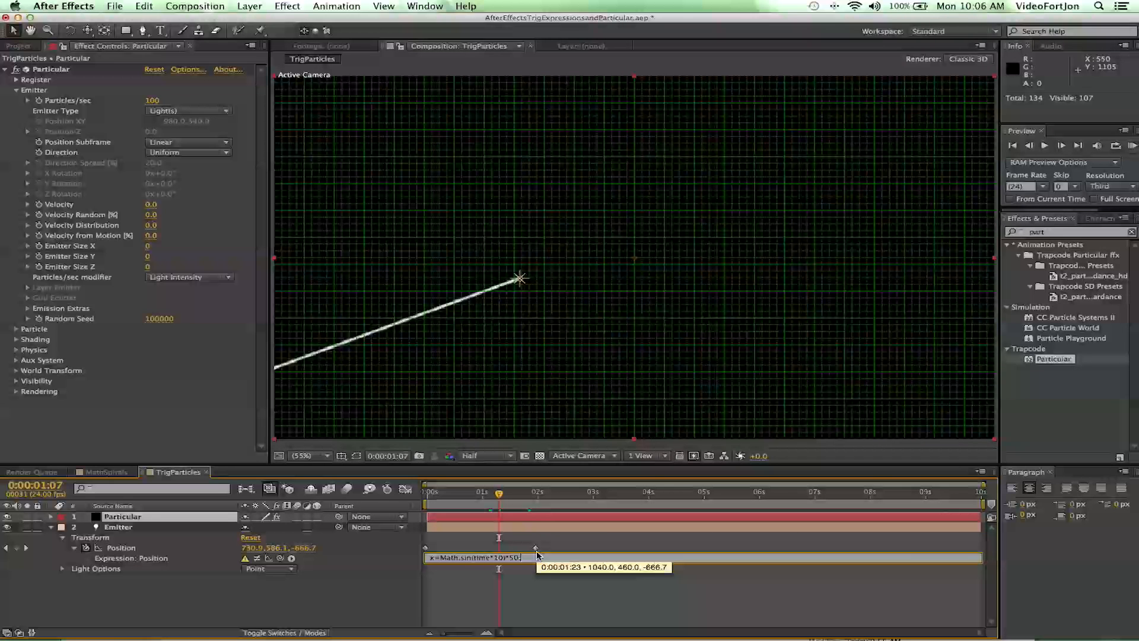
pyautogui.press('Return')
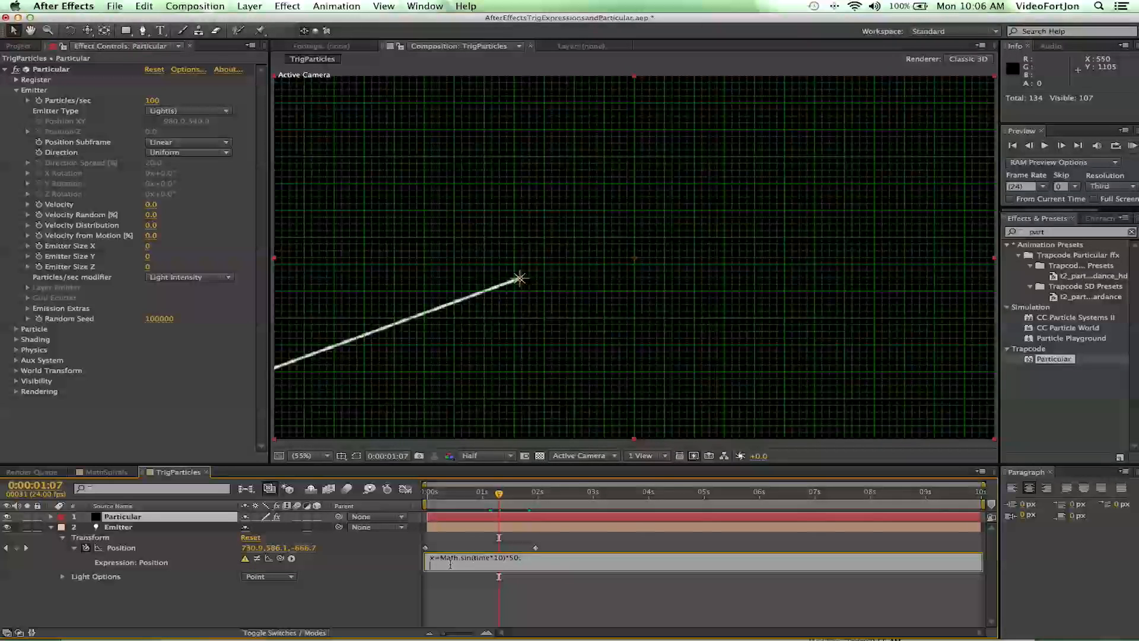
pyautogui.moveTo(431, 558); pyautogui.dragTo(531, 557)
pyautogui.hotkey('ctrl', 'c')
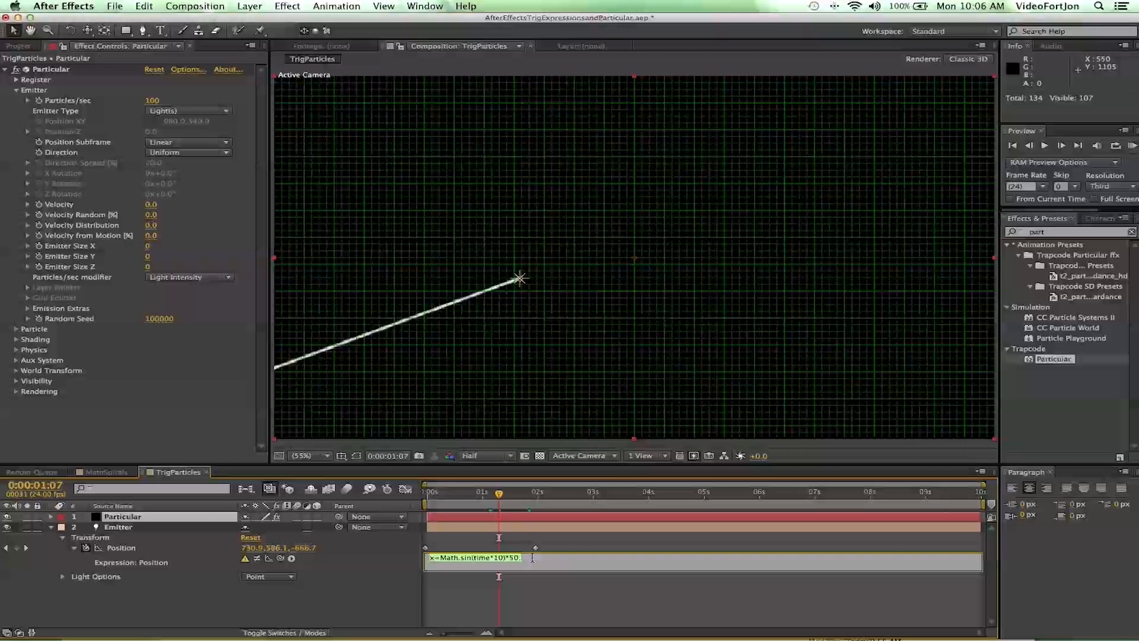
pyautogui.press('KP_Enter')
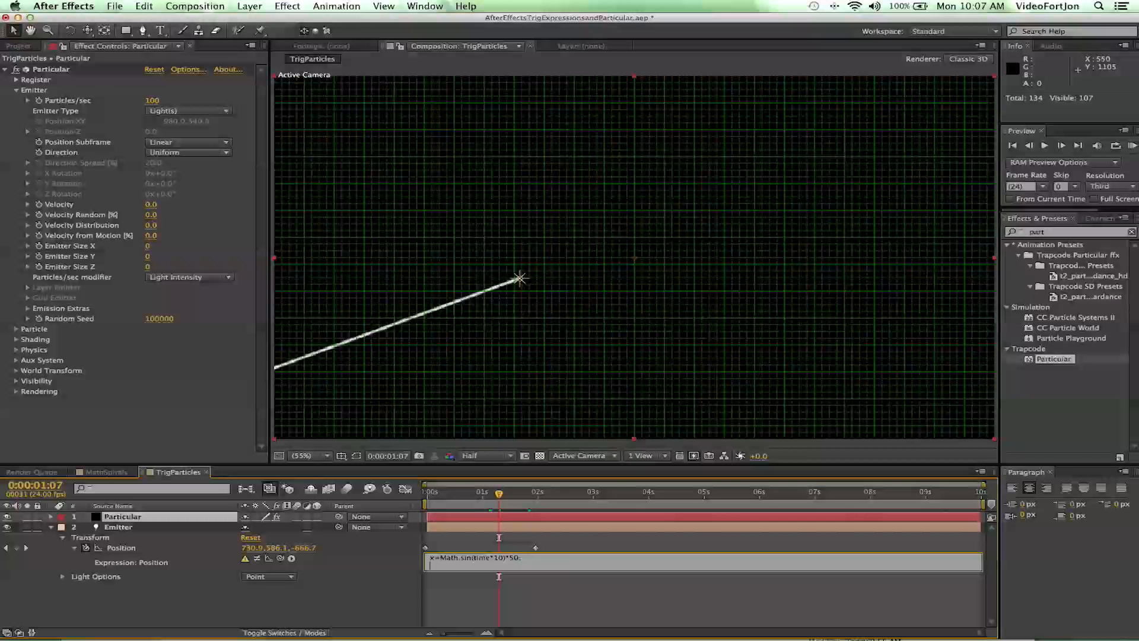
pyautogui.hotkey('ctrl', 'v')
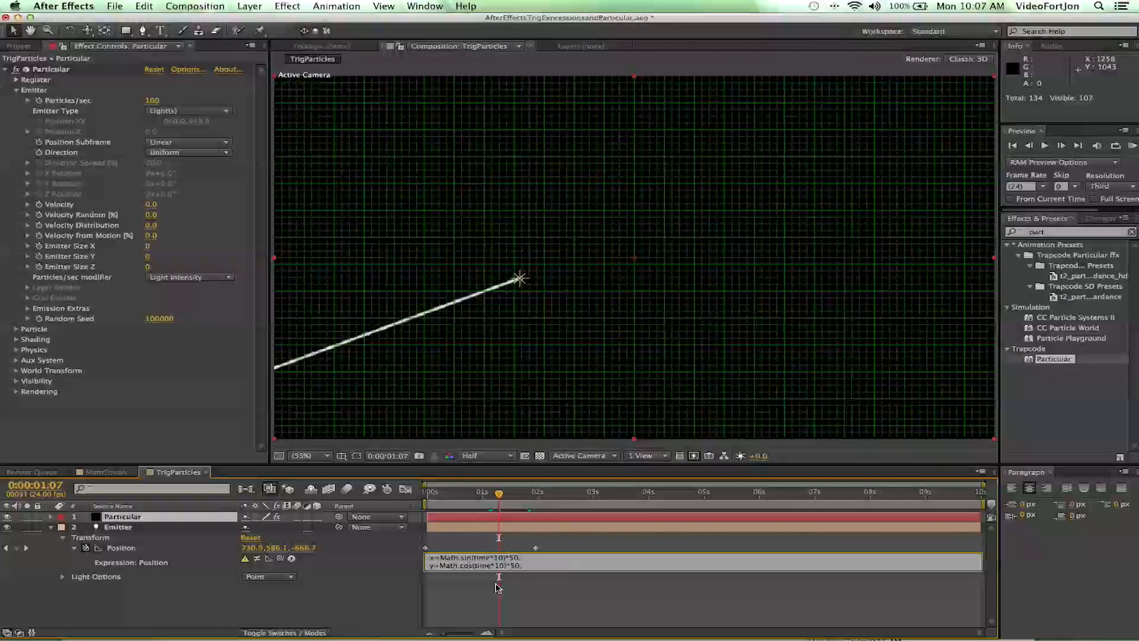
# Step: Add z=time*100 and the final [x,y,z]+value line to the Emitter Position expression
pyautogui.moveTo(497, 577); pyautogui.dragTo(497, 586)
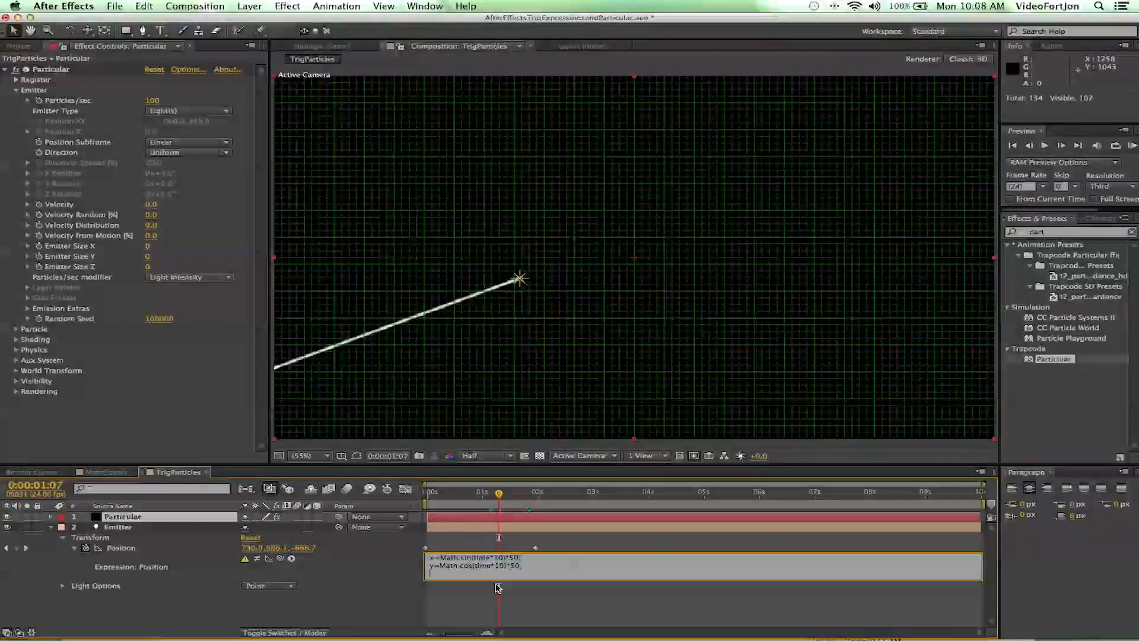
pyautogui.write('z=')
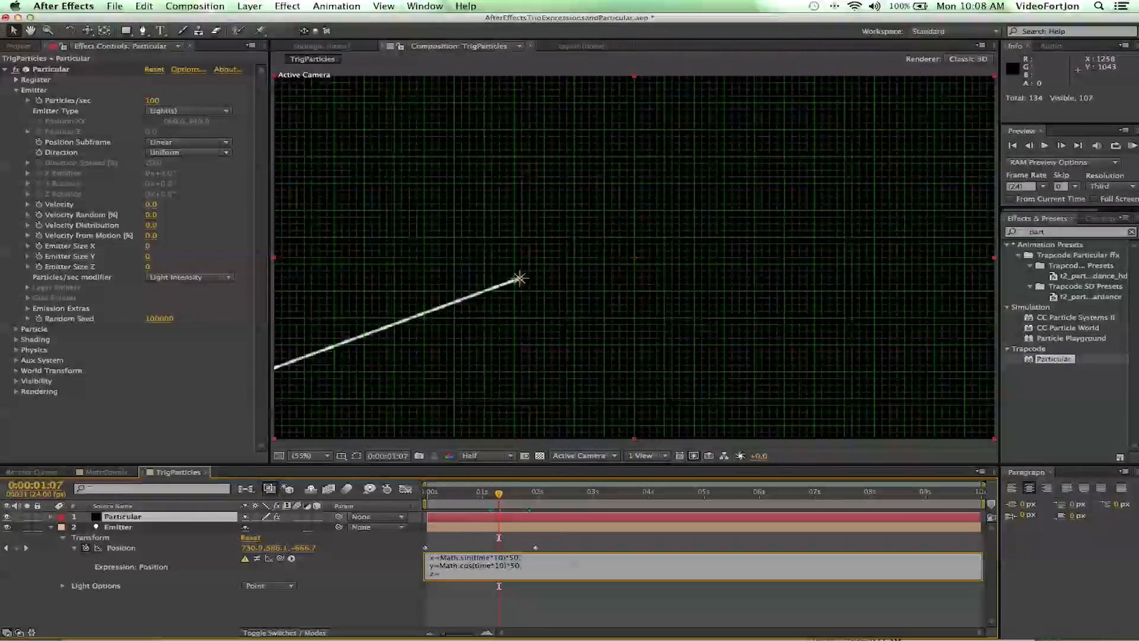
pyautogui.write('time*')
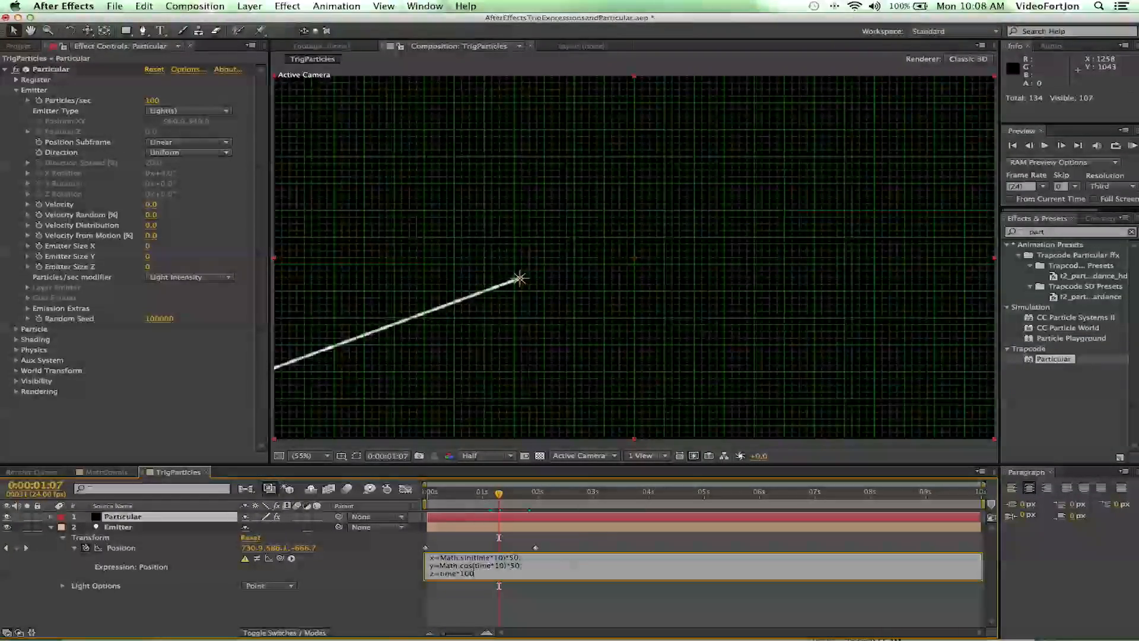
pyautogui.write('100')
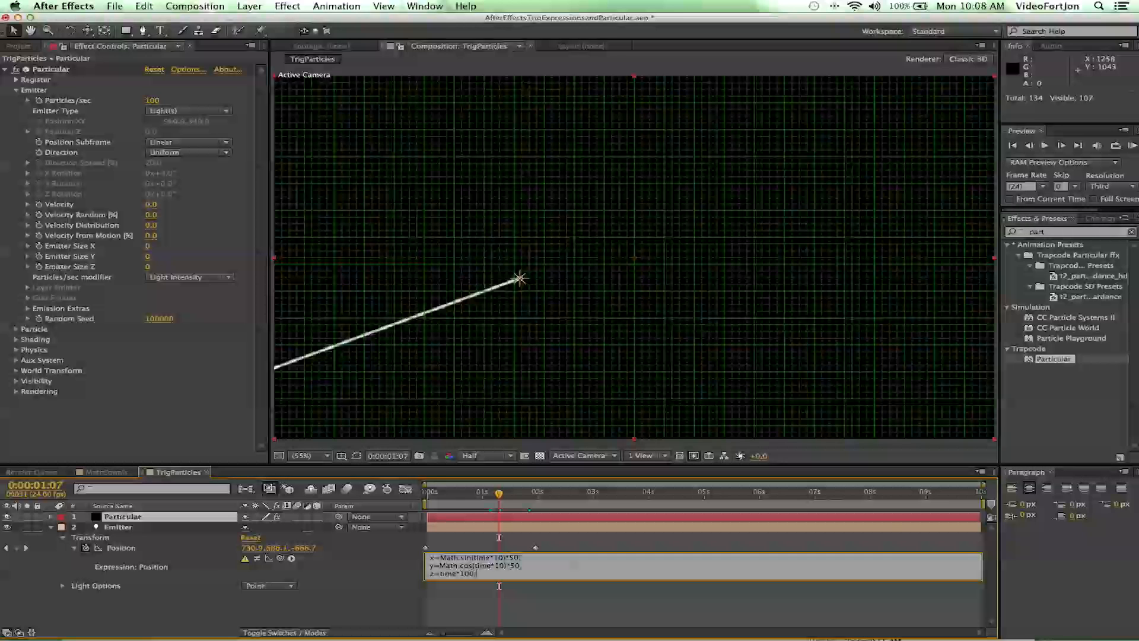
pyautogui.press('Return')
pyautogui.write('[x,y')
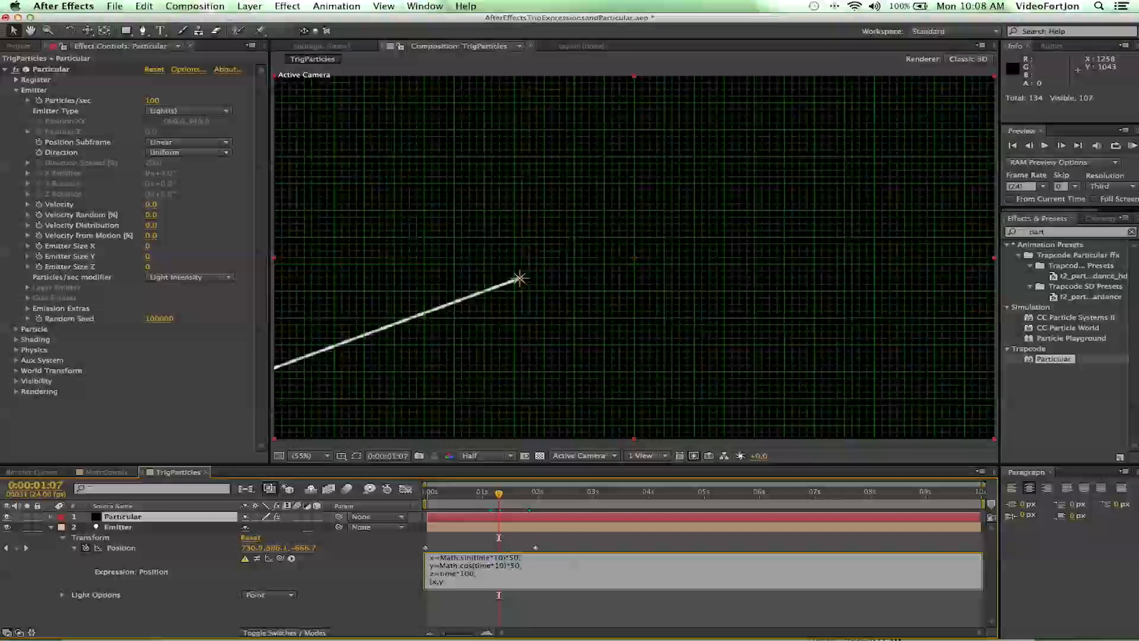
pyautogui.write(',z')
pyautogui.write(']+value')
pyautogui.moveTo(431, 580); pyautogui.dragTo(454, 581)
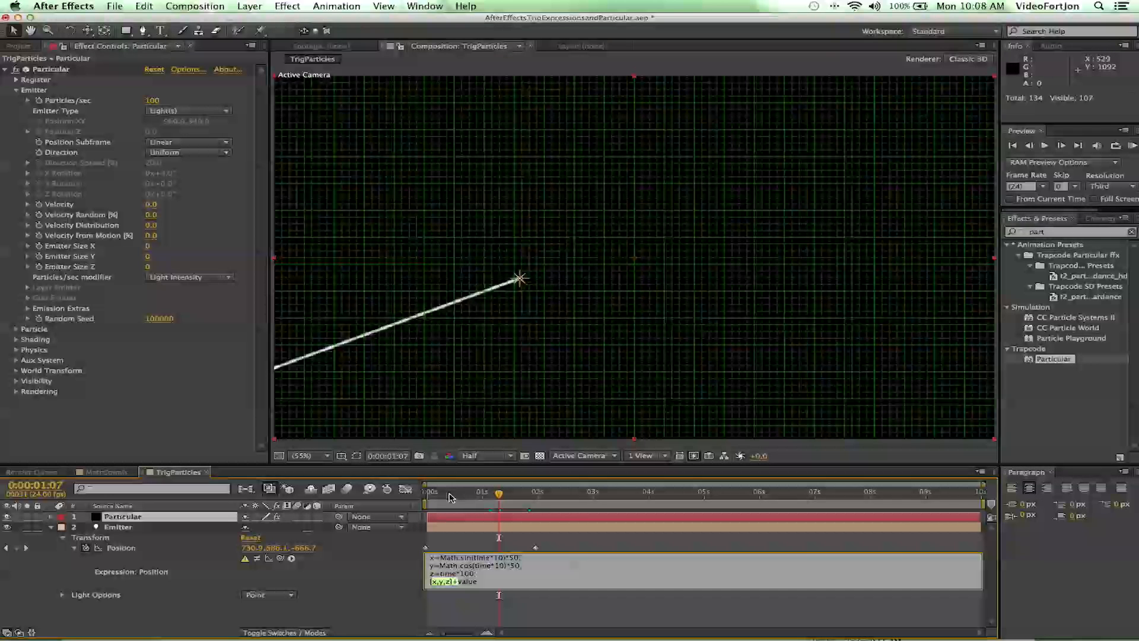
# Step: Preview the scalloped looping trail, then change the x line's amplitude from 50 to 20
pyautogui.moveTo(498, 492)
pyautogui.mouseDown()
pyautogui.moveTo(448, 495)
pyautogui.moveTo(819, 512)
pyautogui.mouseUp()
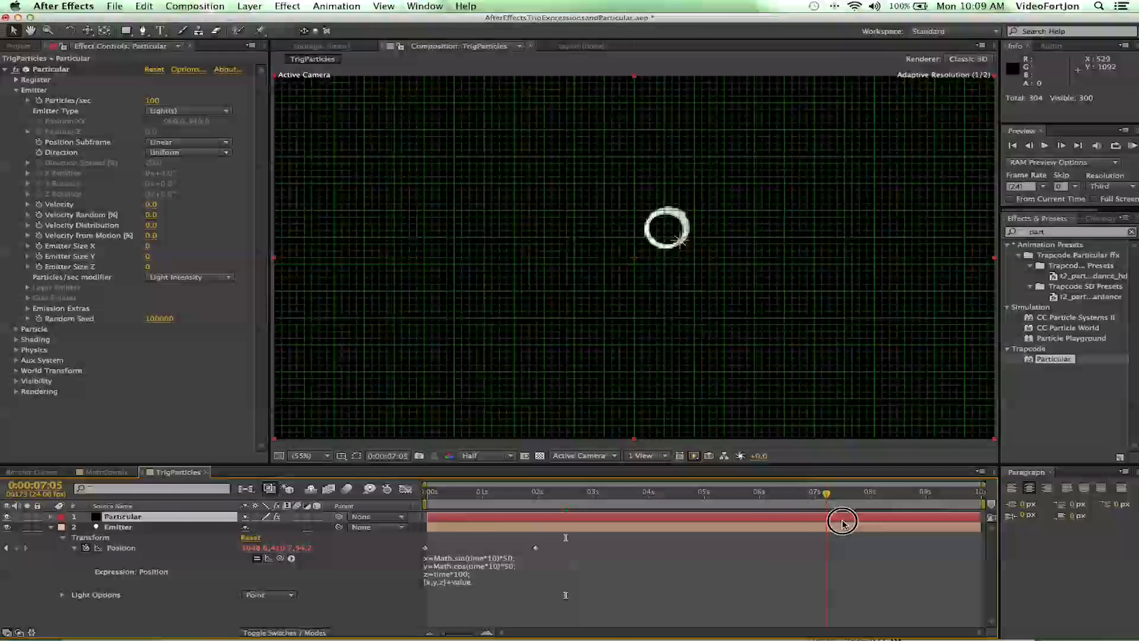
pyautogui.moveTo(581, 526)
pyautogui.mouseDown()
pyautogui.moveTo(448, 535)
pyautogui.moveTo(537, 538)
pyautogui.mouseUp()
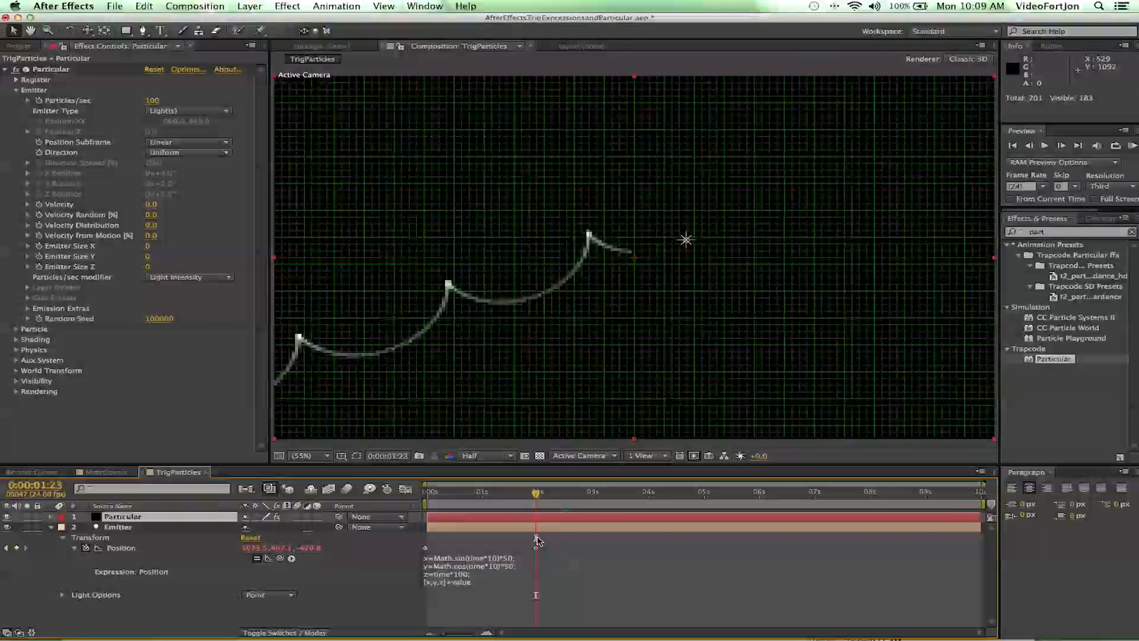
pyautogui.click(483, 558)
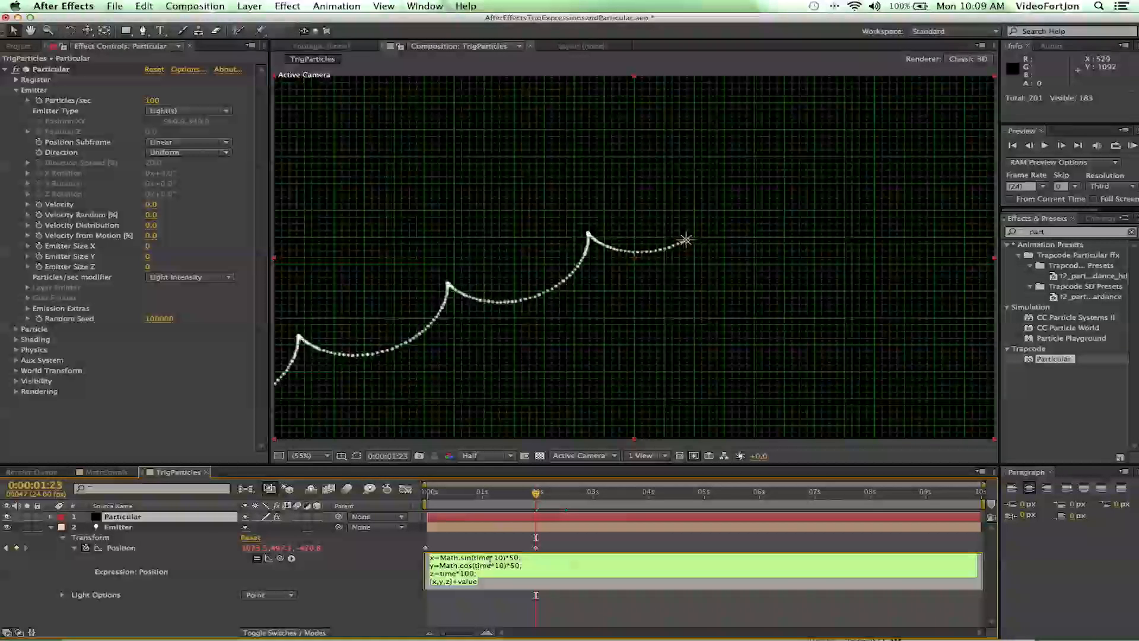
pyautogui.click(500, 566)
pyautogui.write('2')
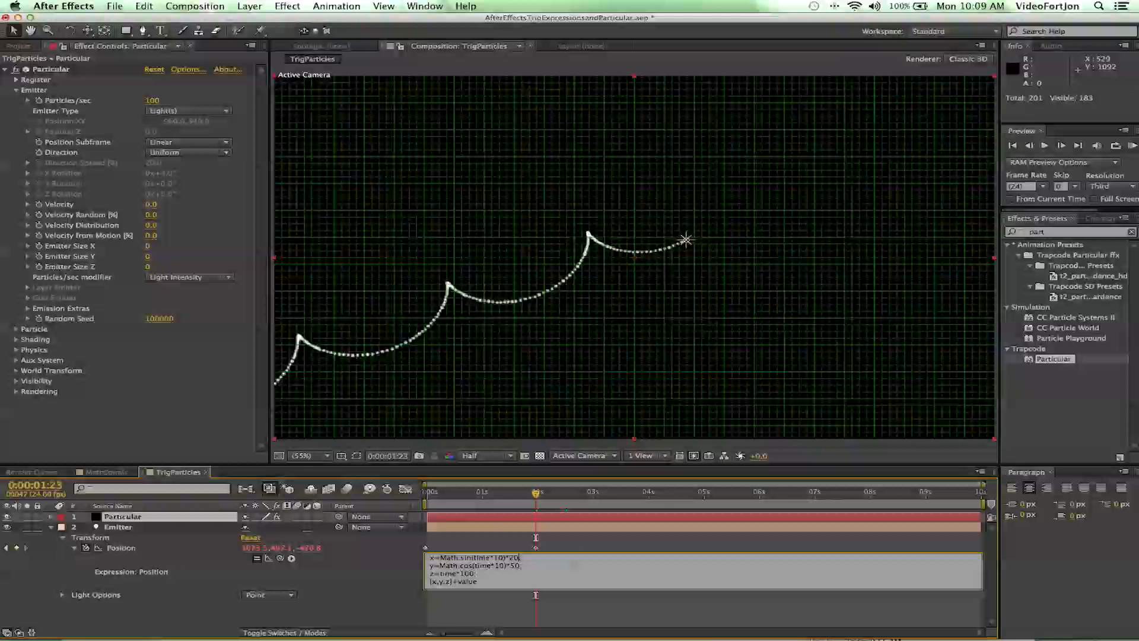
# Step: Commit the amplitude-20 expression and scrub to see the trail form a smooth wave
pyautogui.click(532, 503)
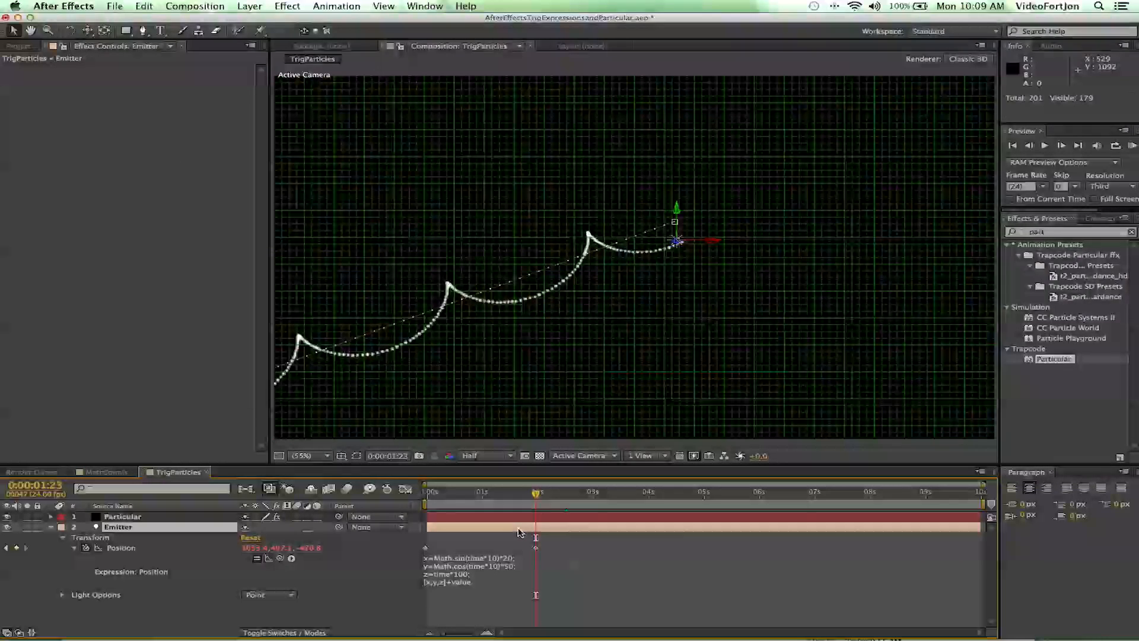
pyautogui.moveTo(535, 495); pyautogui.dragTo(481, 497)
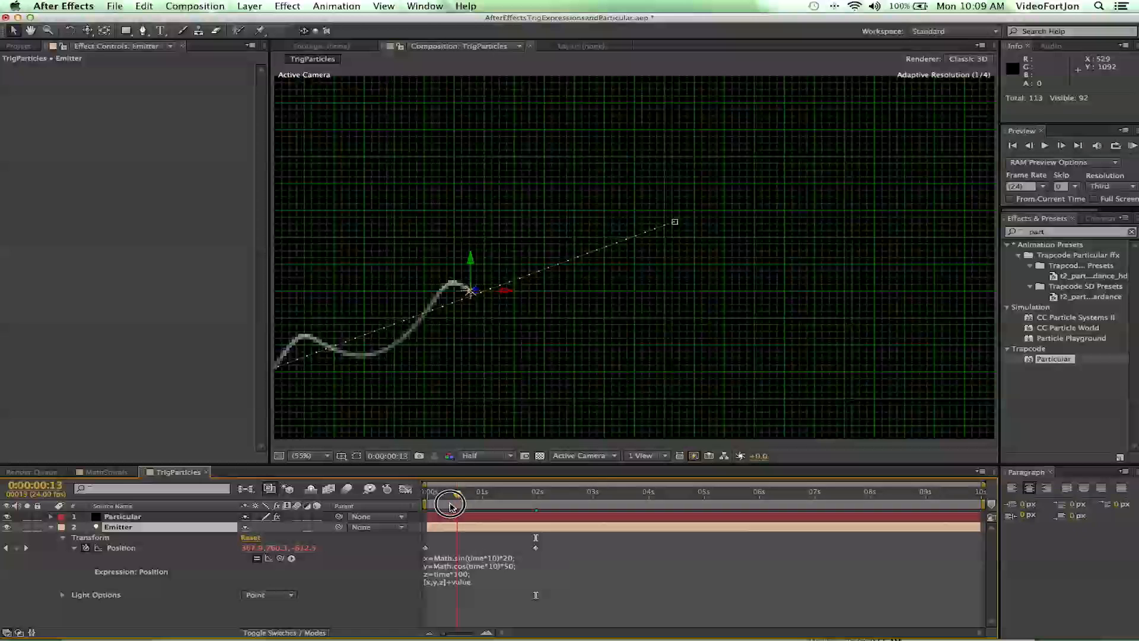
pyautogui.moveTo(450, 506); pyautogui.dragTo(501, 508)
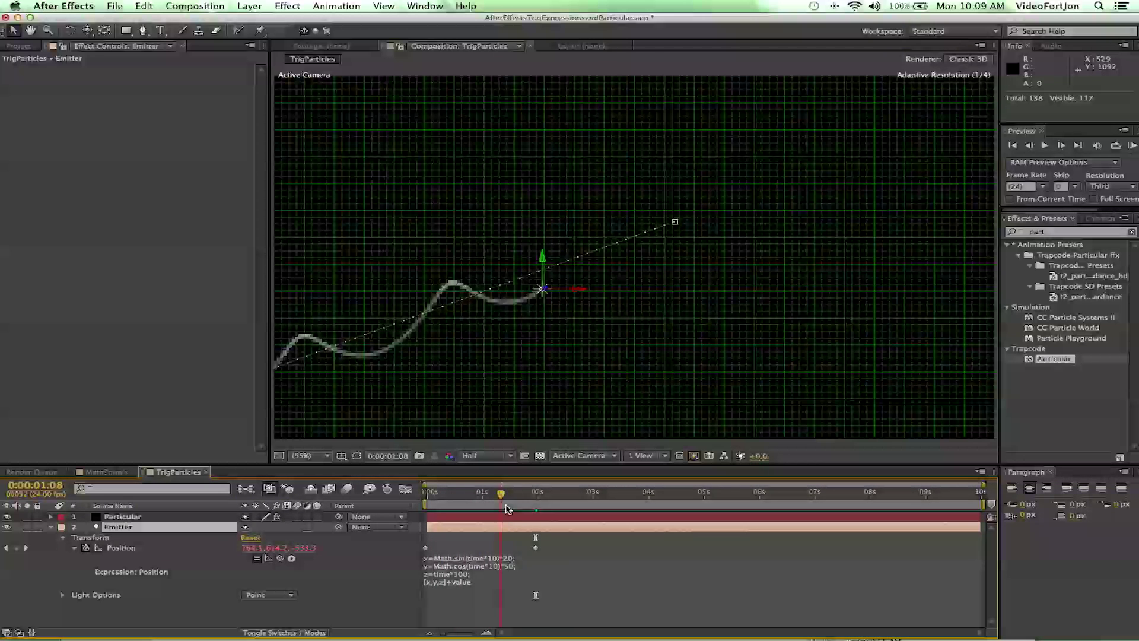
pyautogui.click(500, 562)
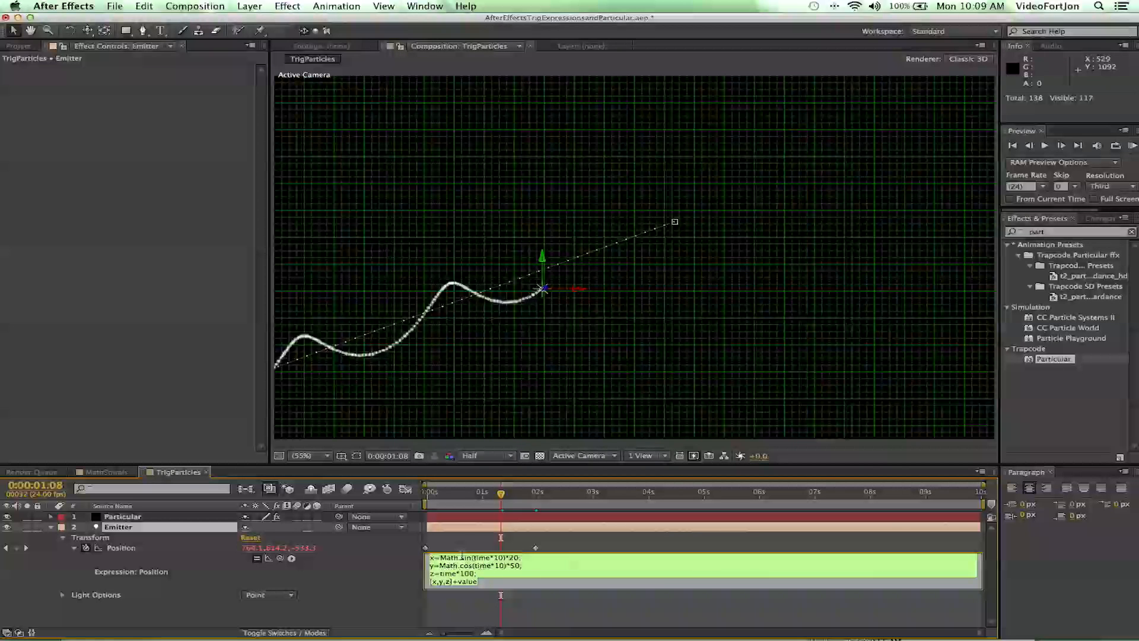
pyautogui.click(528, 553)
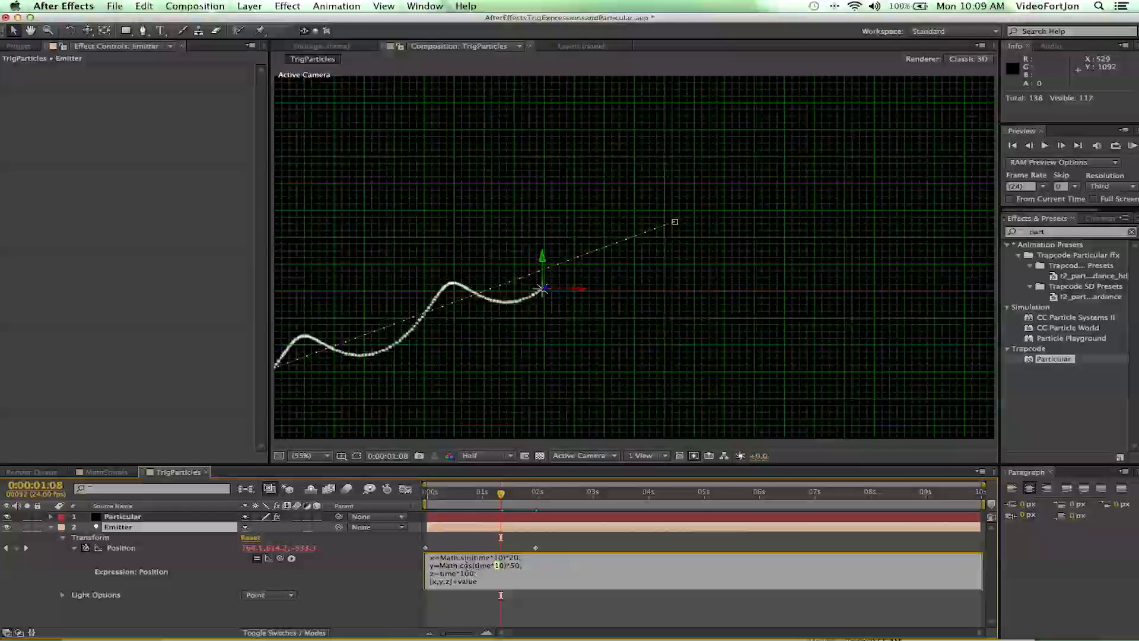
pyautogui.click(468, 573)
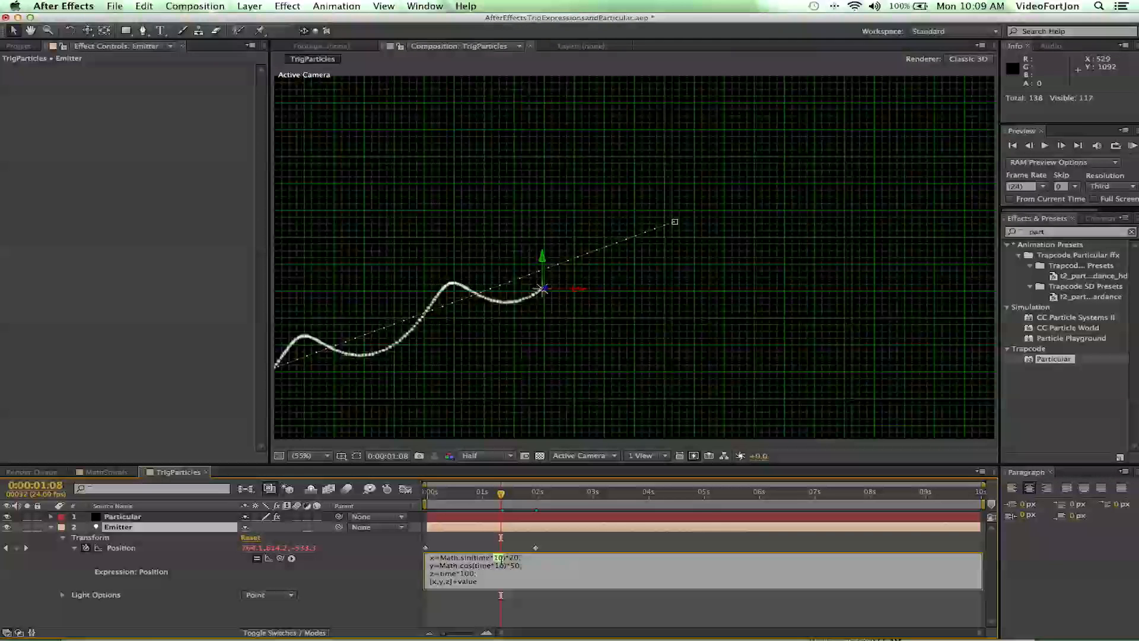
pyautogui.click(174, 528)
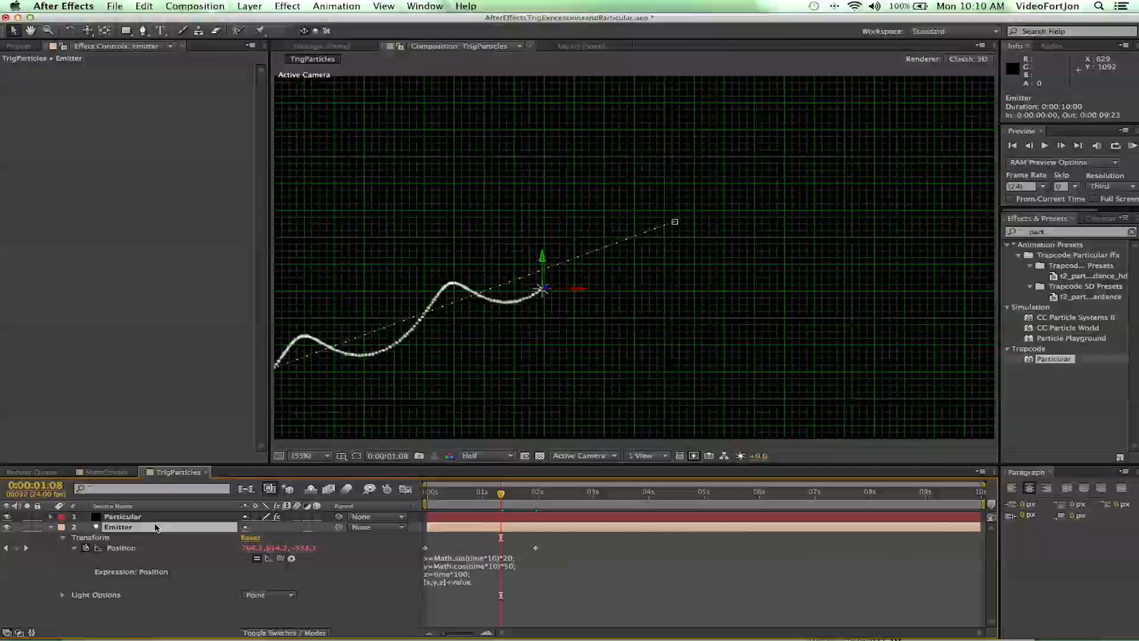
# Step: Create Adjustment Layer 2 via Layer > New > Adjustment Layer atop the composition
pyautogui.click(249, 7)
pyautogui.moveTo(258, 21)
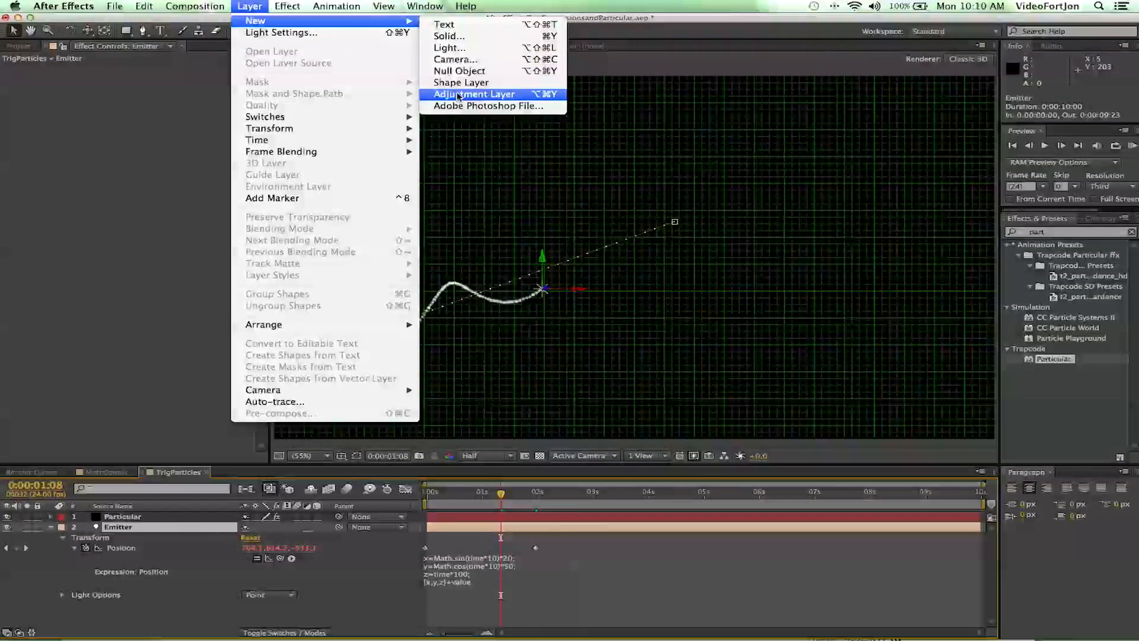
pyautogui.click(461, 96)
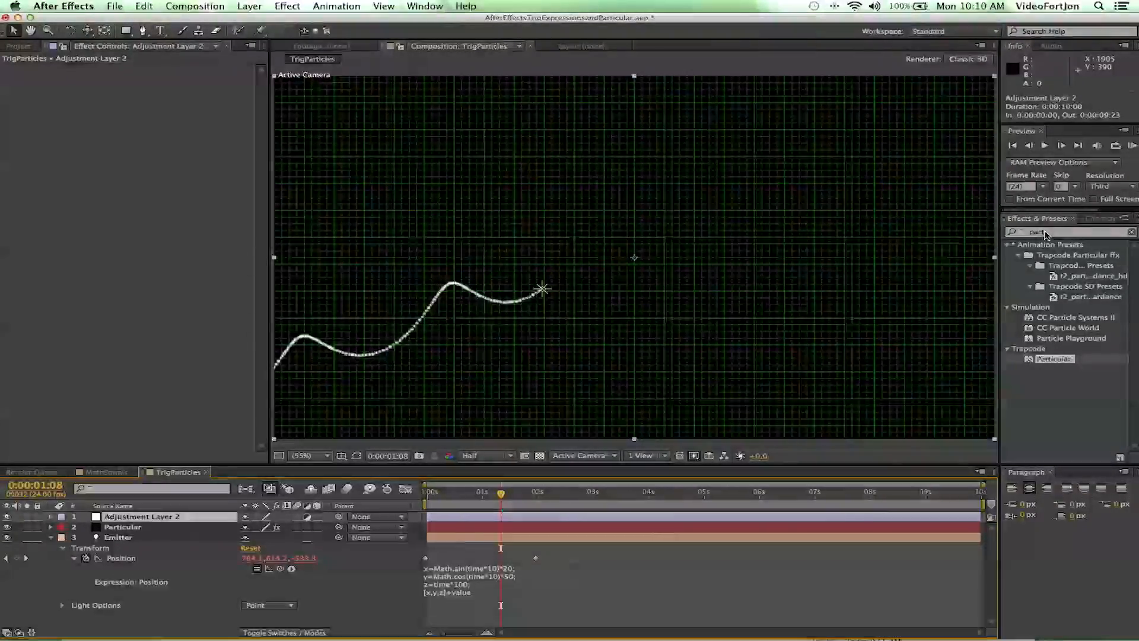
pyautogui.doubleClick(1061, 233)
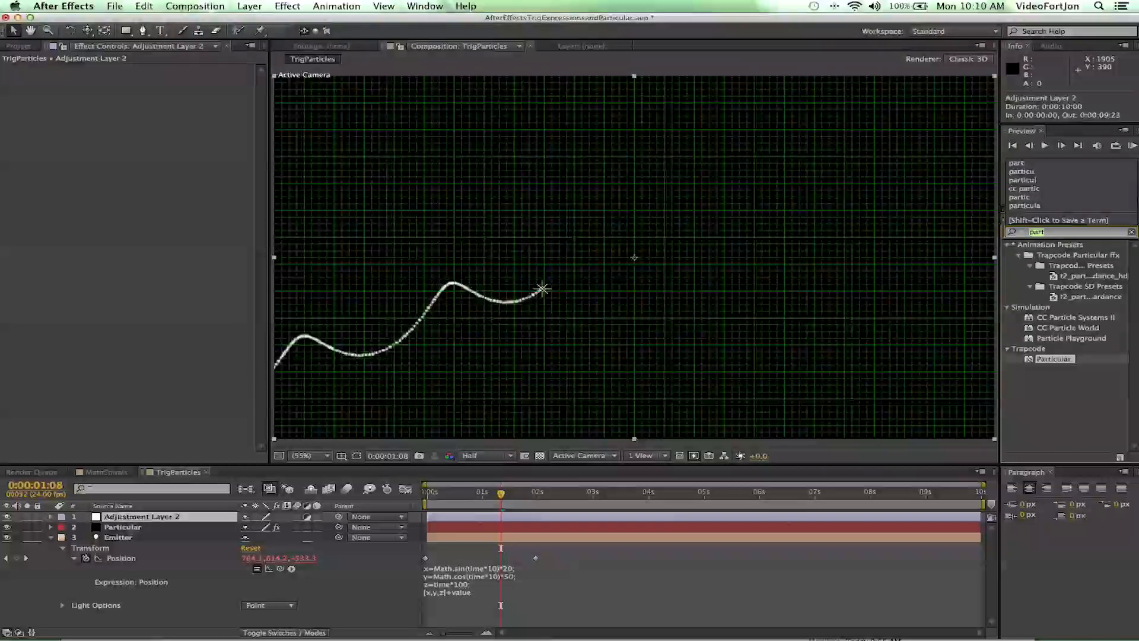
pyautogui.write('slider')
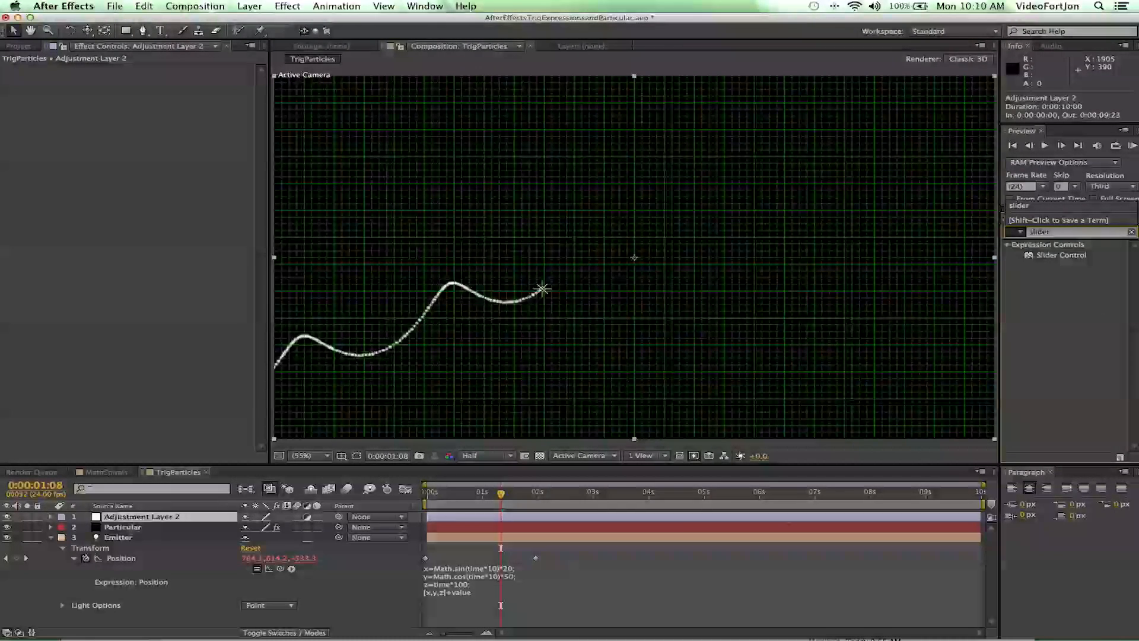
# Step: Drag Slider Control onto Adjustment Layer 2 and review the expression's 20, 50 and 100 values
pyautogui.moveTo(1059, 255); pyautogui.dragTo(728, 271)
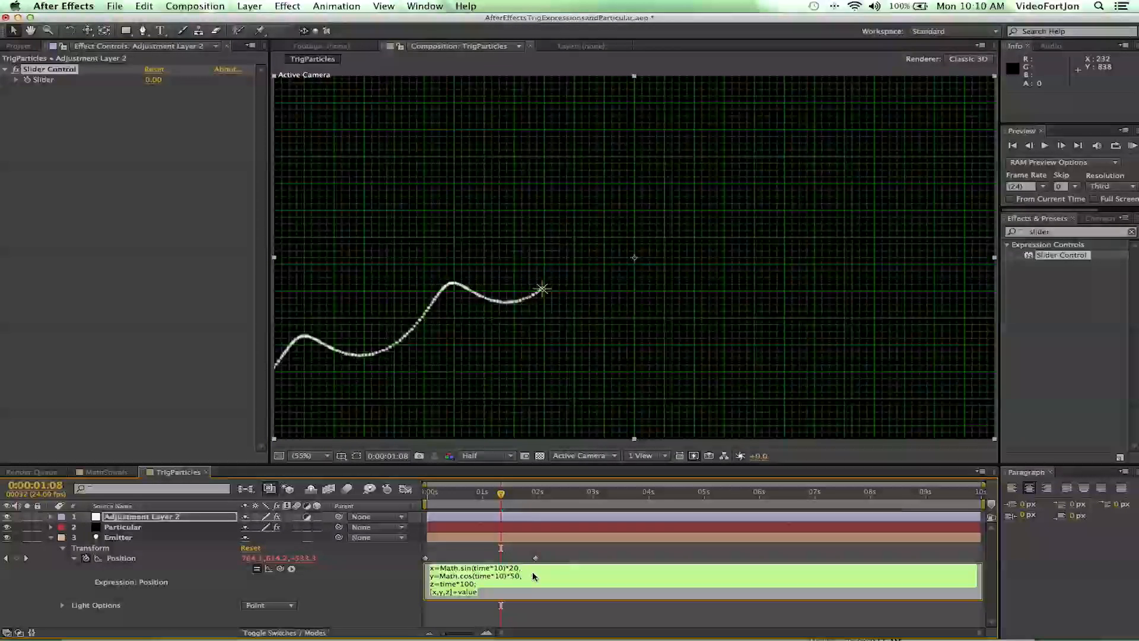
pyautogui.click(488, 576)
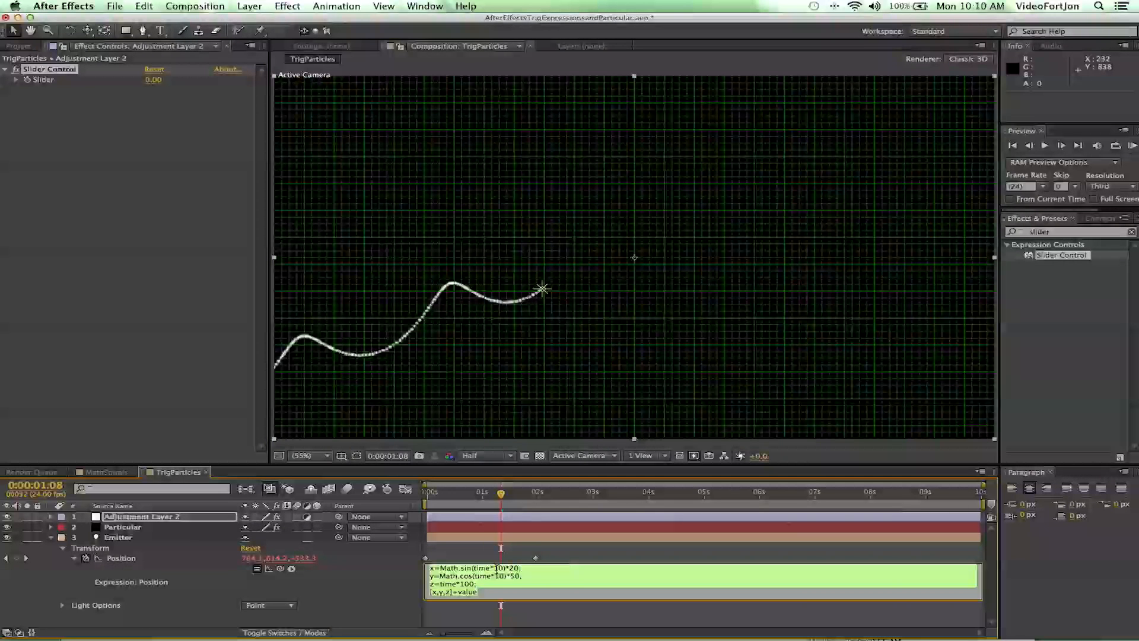
pyautogui.press('KP_Enter')
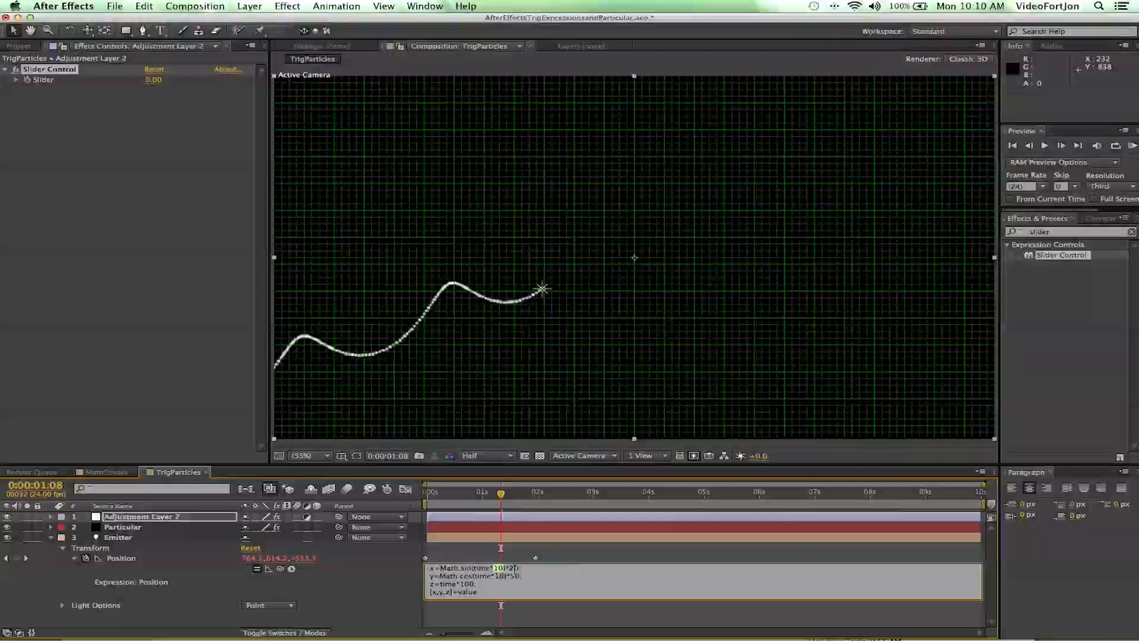
pyautogui.doubleClick(513, 568)
pyautogui.doubleClick(510, 575)
pyautogui.doubleClick(465, 585)
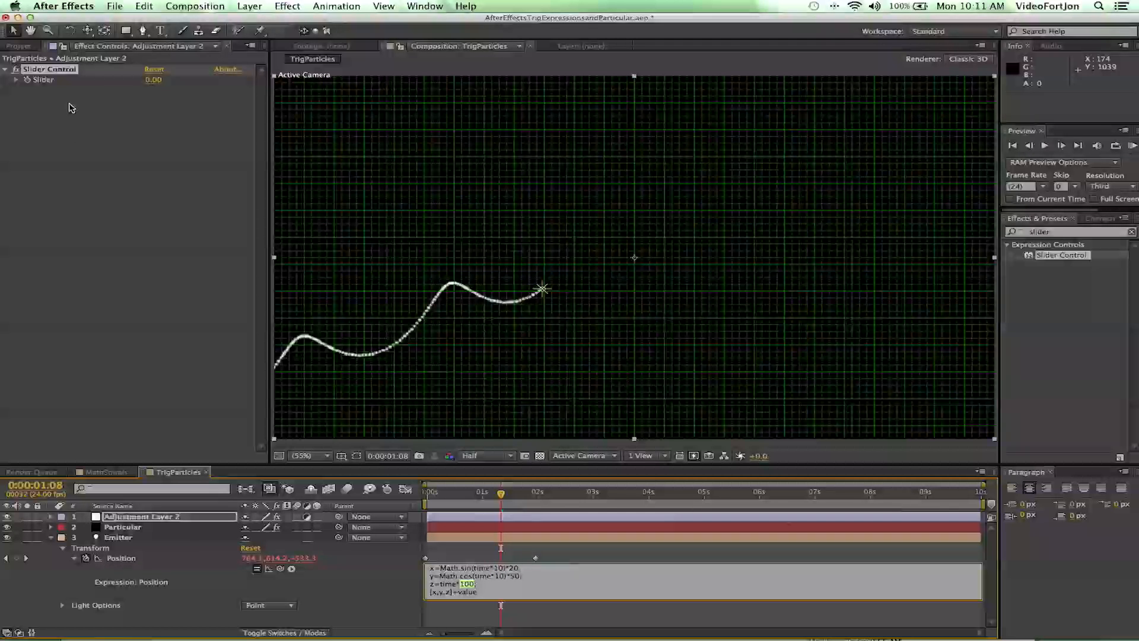
# Step: Duplicate the Slider Control until Adjustment Layer 2 holds five sliders
pyautogui.click(50, 70)
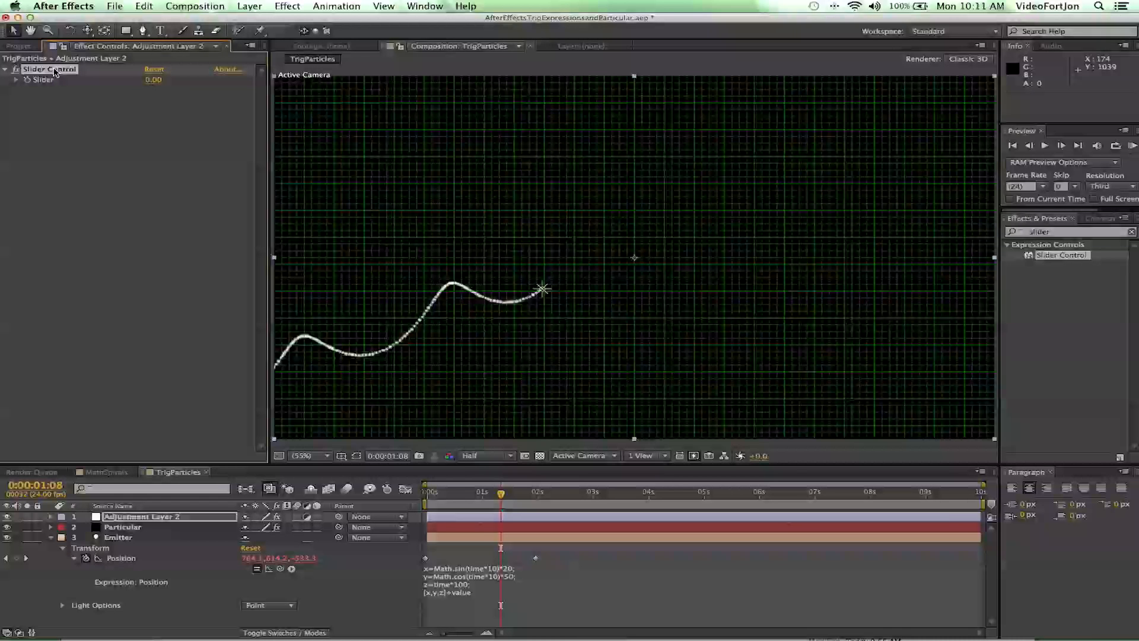
pyautogui.press('super+d')
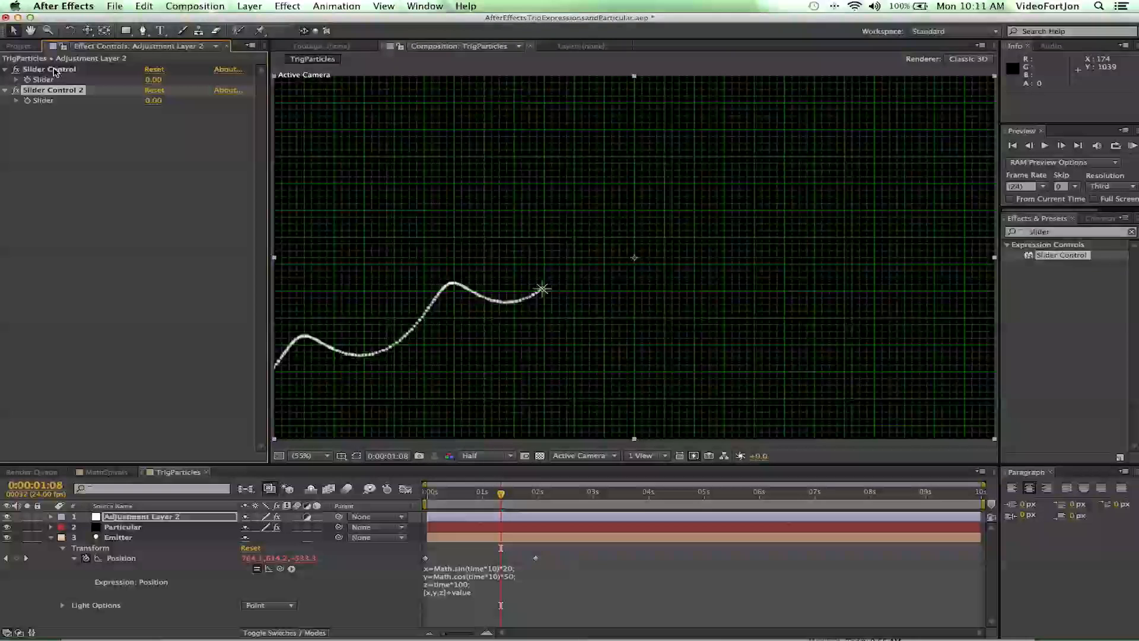
pyautogui.press('super+d')
pyautogui.press('super+d')
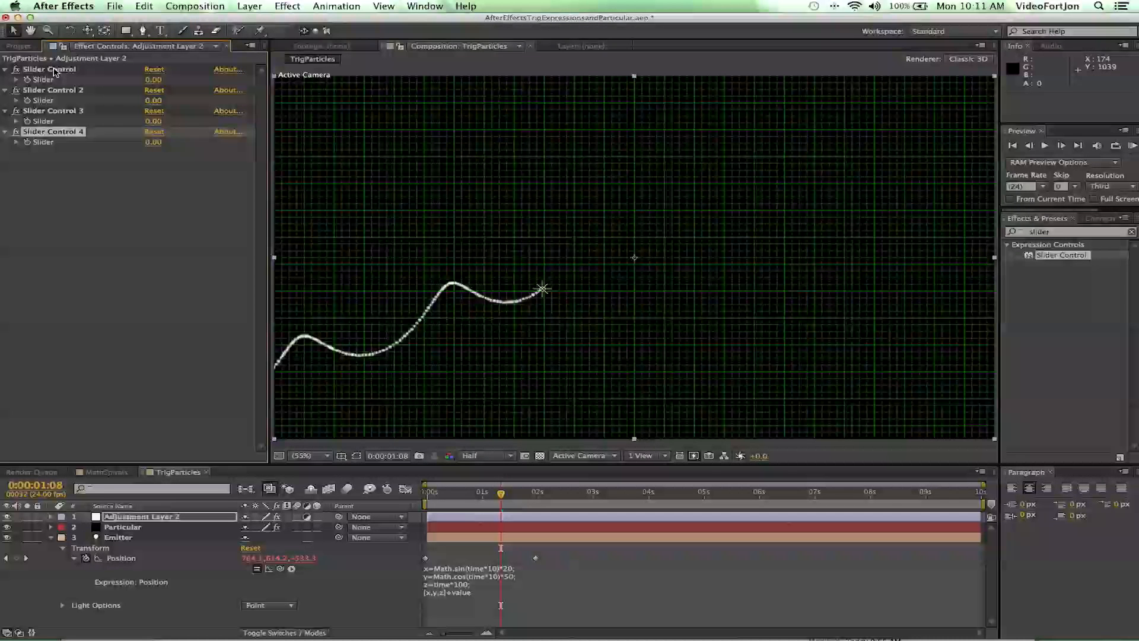
pyautogui.press('super+d')
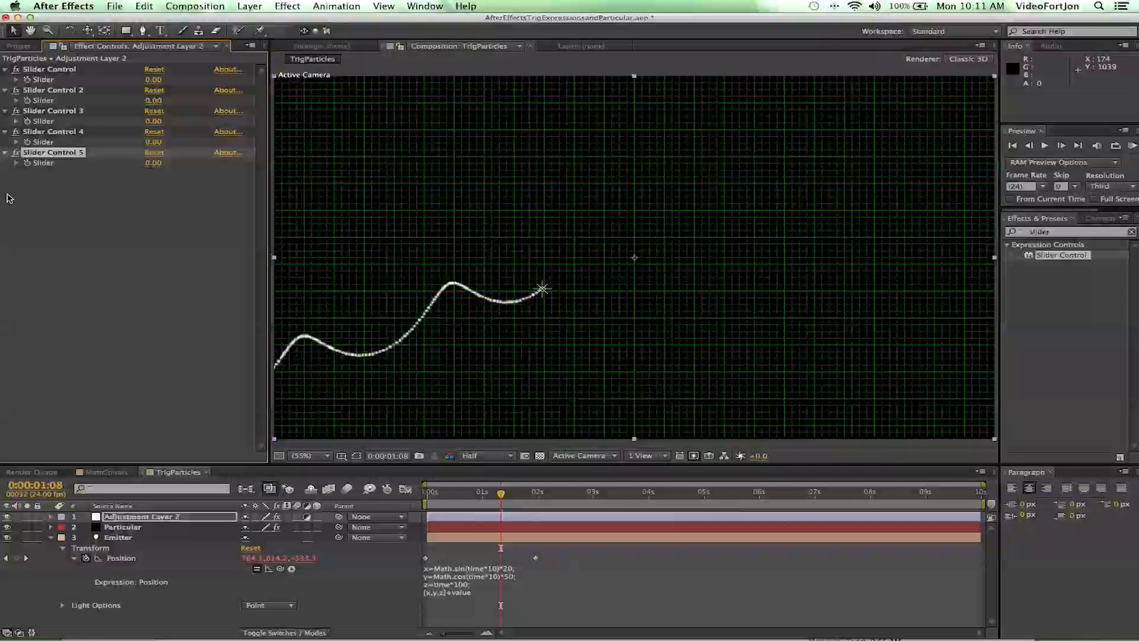
# Step: Rename the first three sliders XFreq, XAmp and YFreq
pyautogui.click(50, 70)
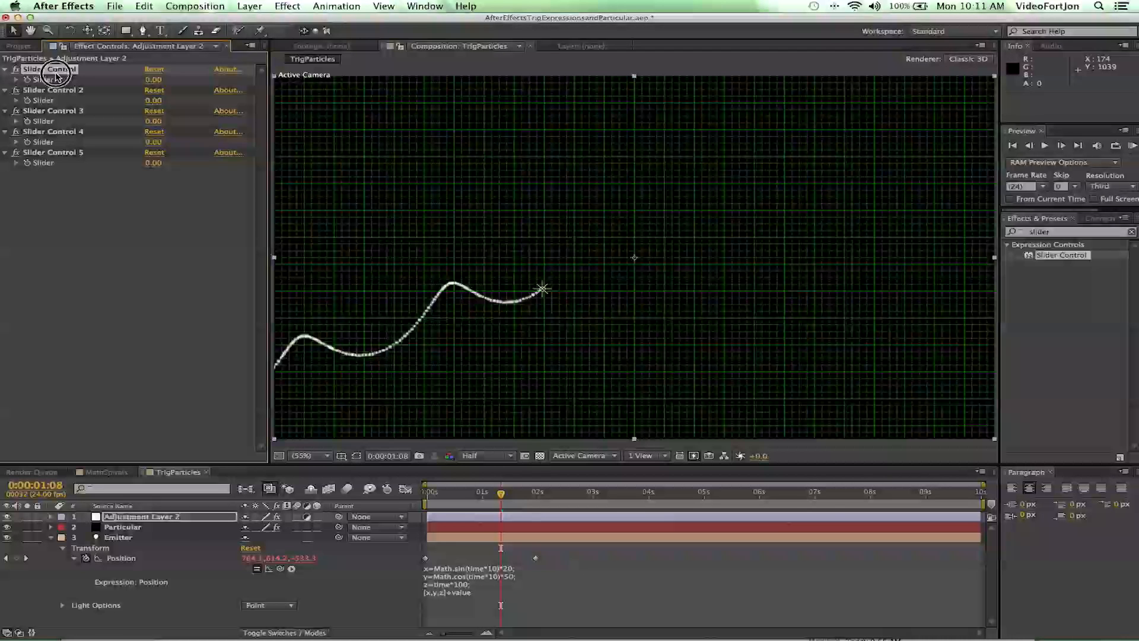
pyautogui.press('Return')
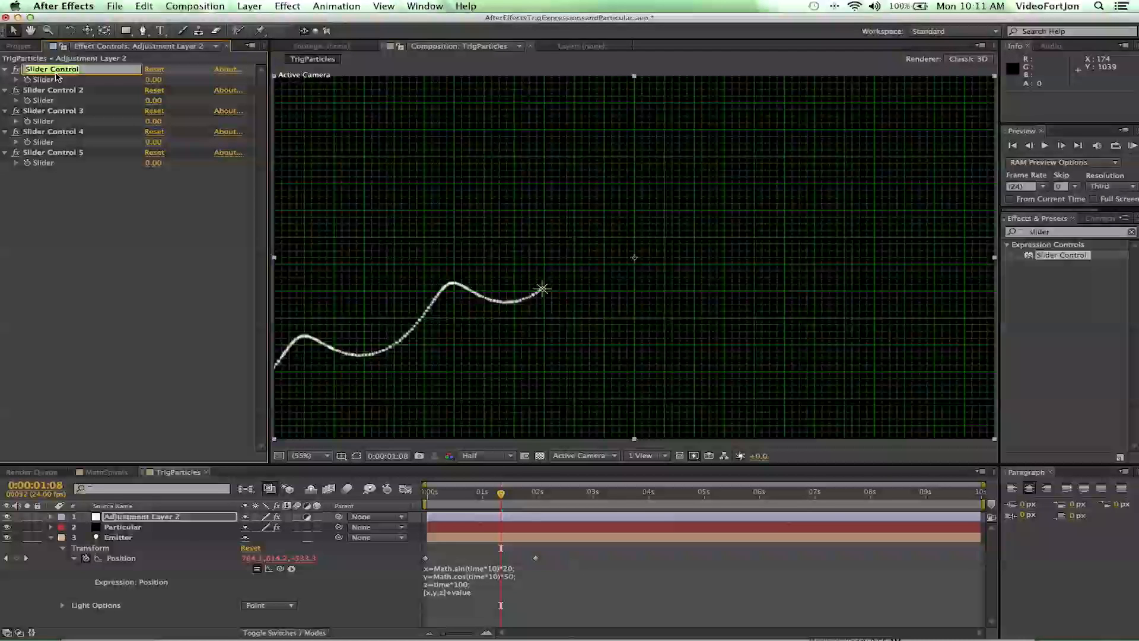
pyautogui.write('XFreq')
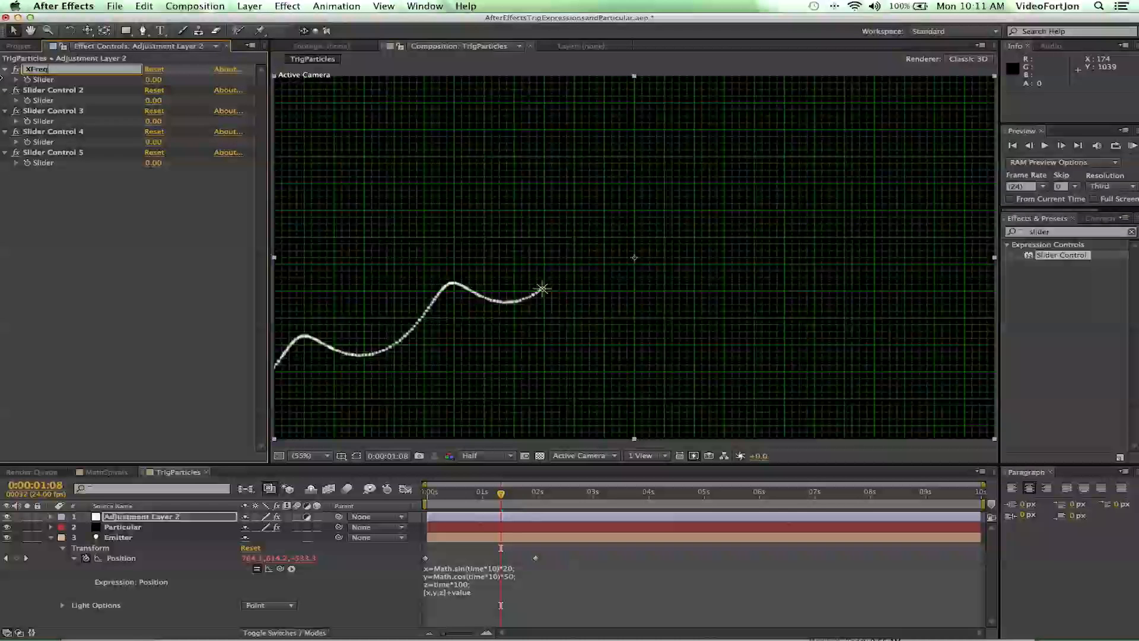
pyautogui.click(64, 91)
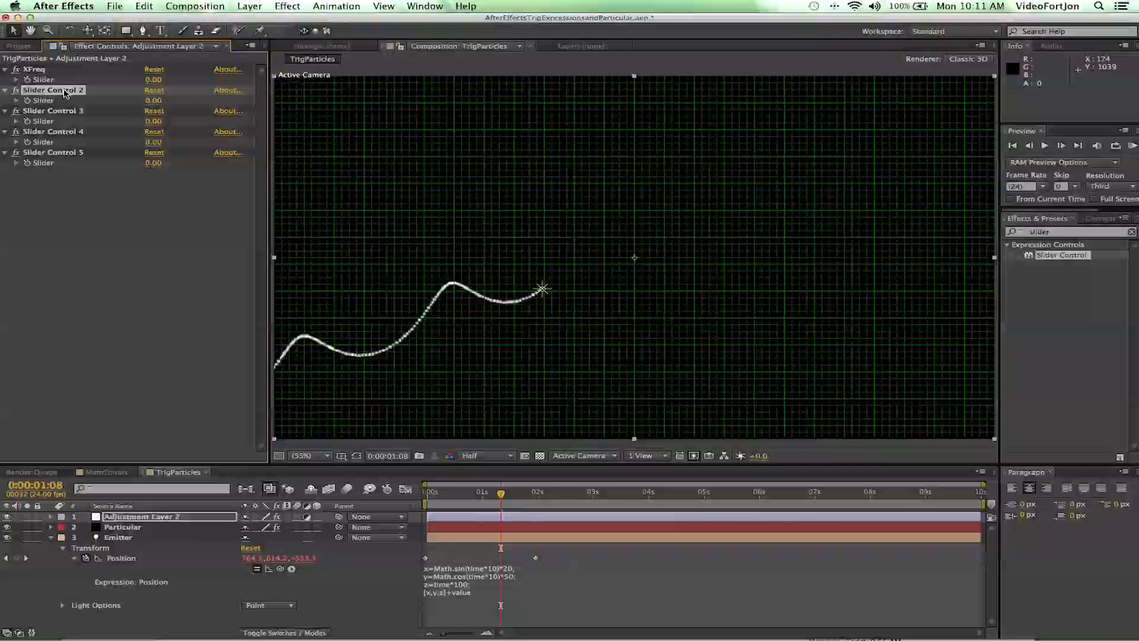
pyautogui.press('Return')
pyautogui.write('X')
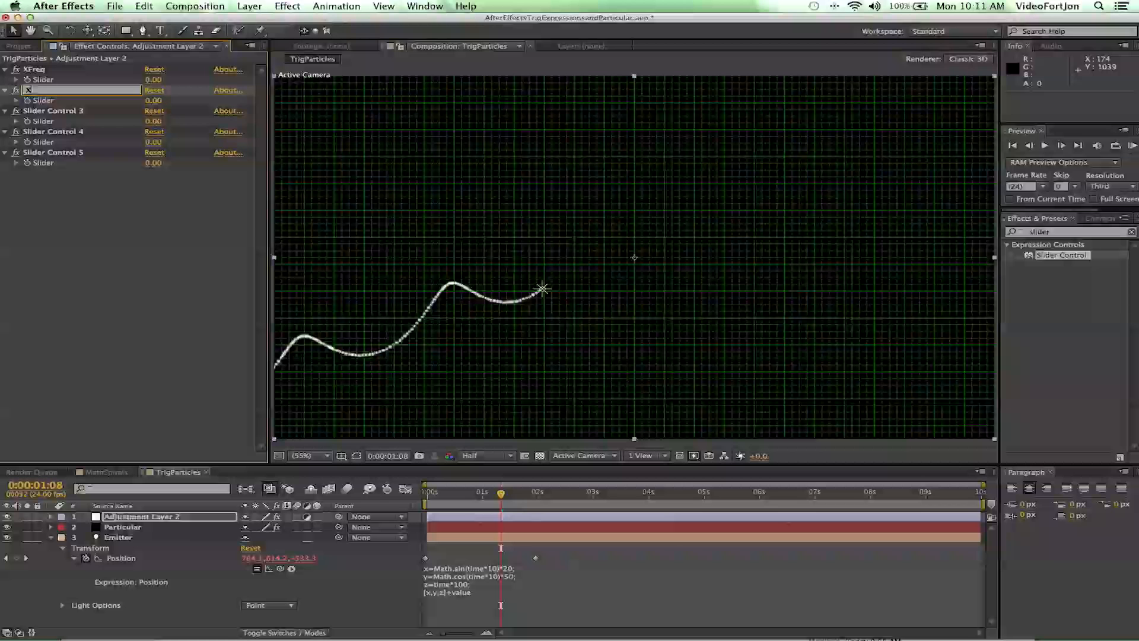
pyautogui.write('Amp')
pyautogui.click(55, 111)
pyautogui.press('Return')
pyautogui.write('Y')
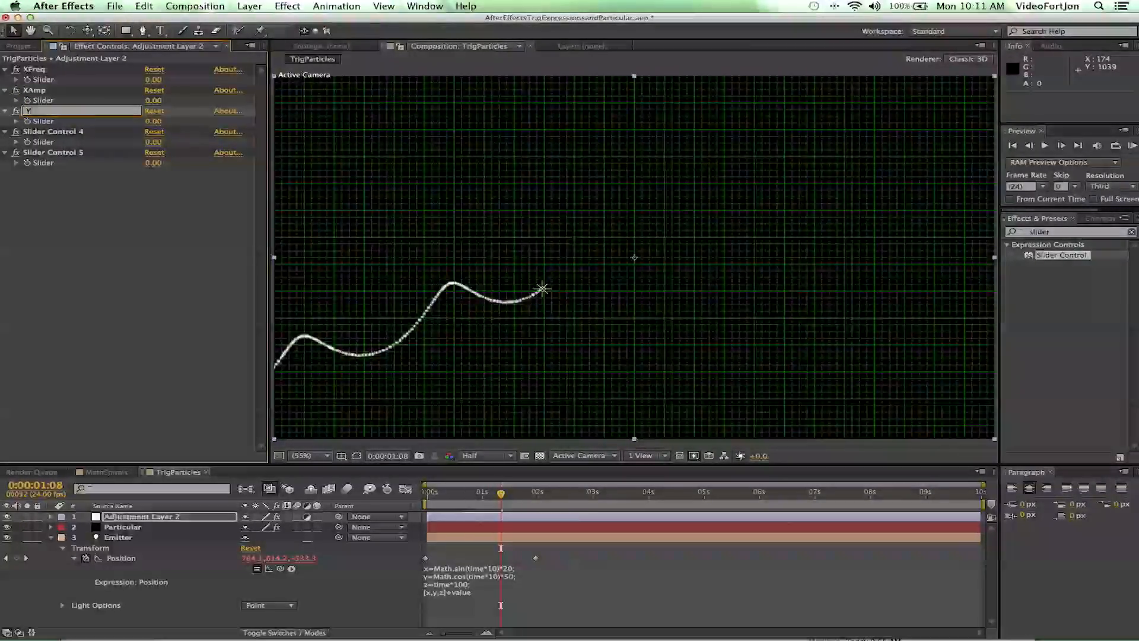
pyautogui.write('Freq')
pyautogui.press('Return')
# Step: Rename the last two sliders YAmp and ZSpeed
pyautogui.click(53, 132)
pyautogui.press('Return')
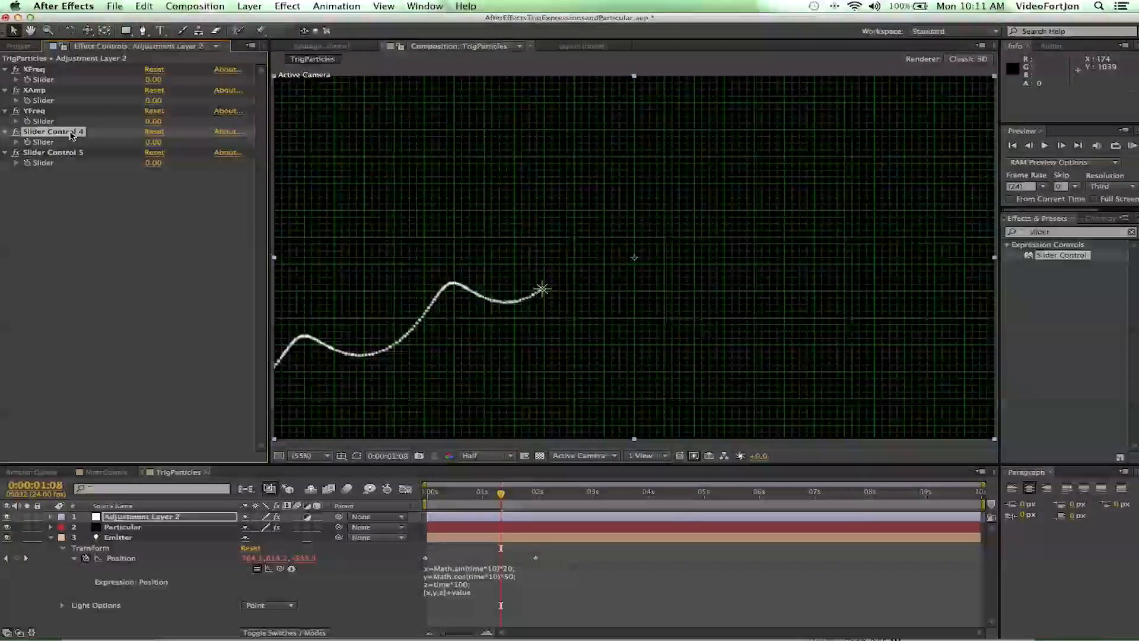
pyautogui.press('Return')
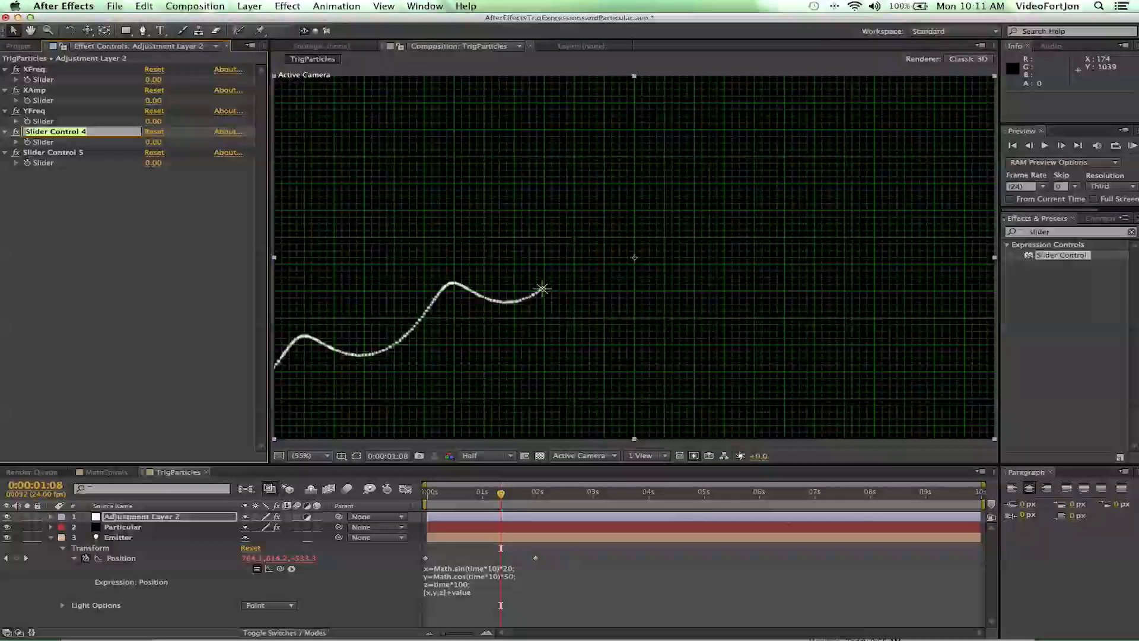
pyautogui.write('YAmp')
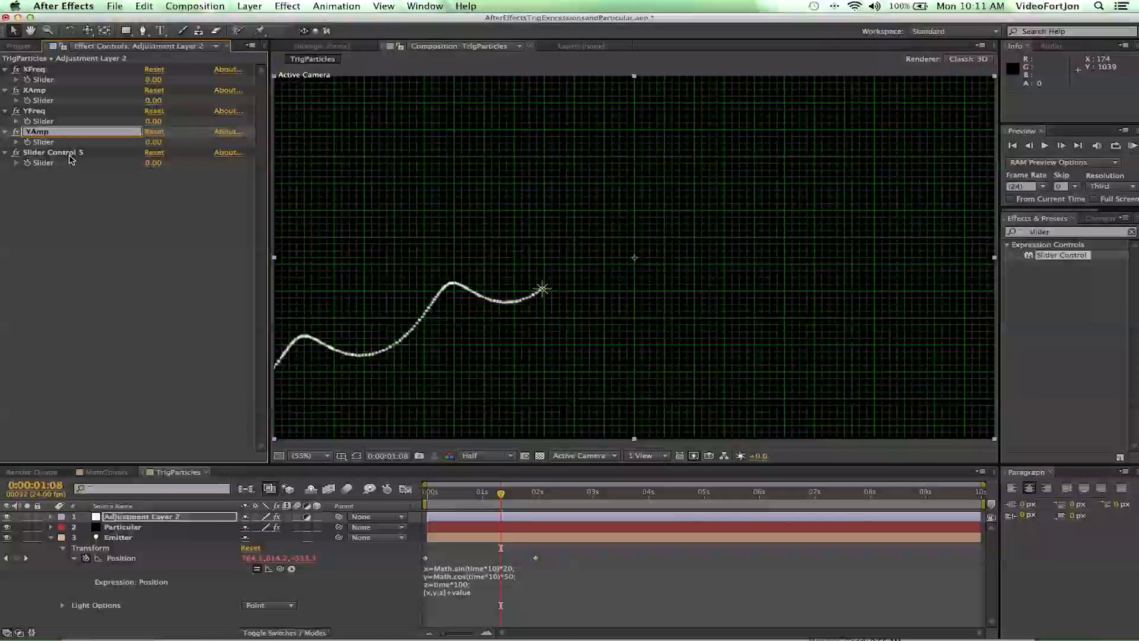
pyautogui.click(53, 152)
pyautogui.press('Return')
pyautogui.write('Z')
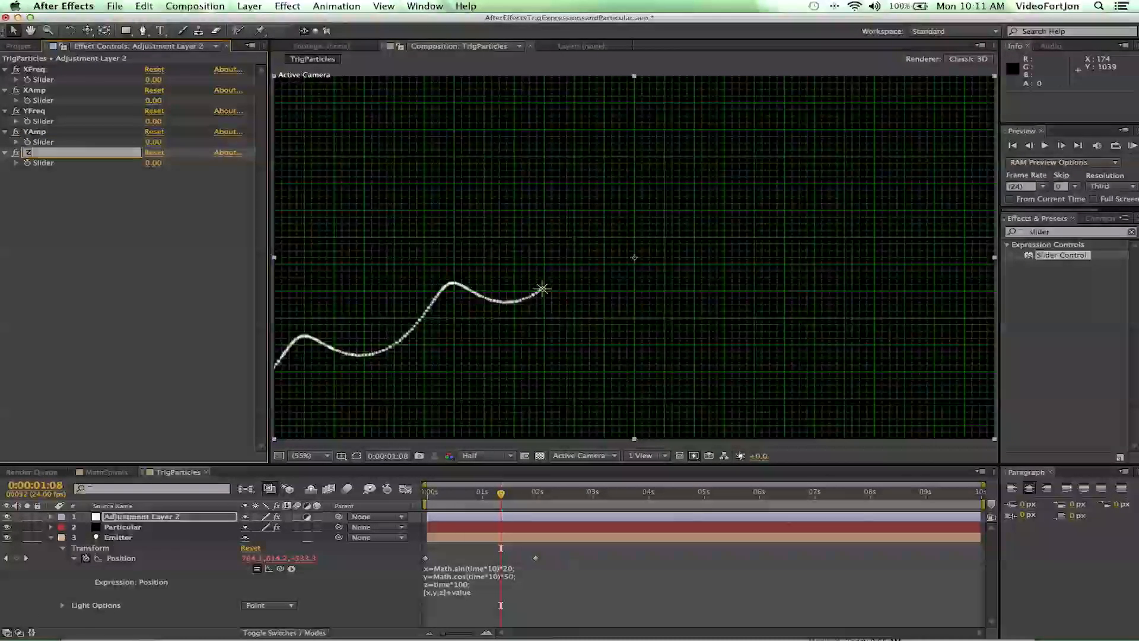
pyautogui.write('Speed')
pyautogui.press('Return')
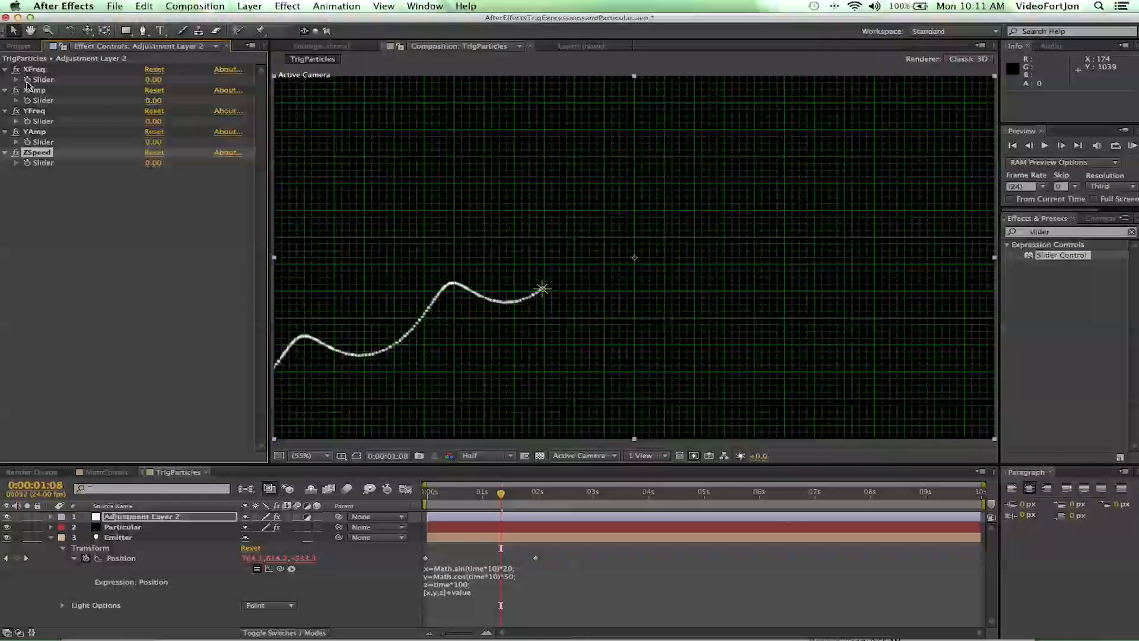
# Step: Pickwhip the x line's frequency 10 to the XFreq slider and select the x amplitude 20
pyautogui.click(499, 575)
pyautogui.click(499, 568)
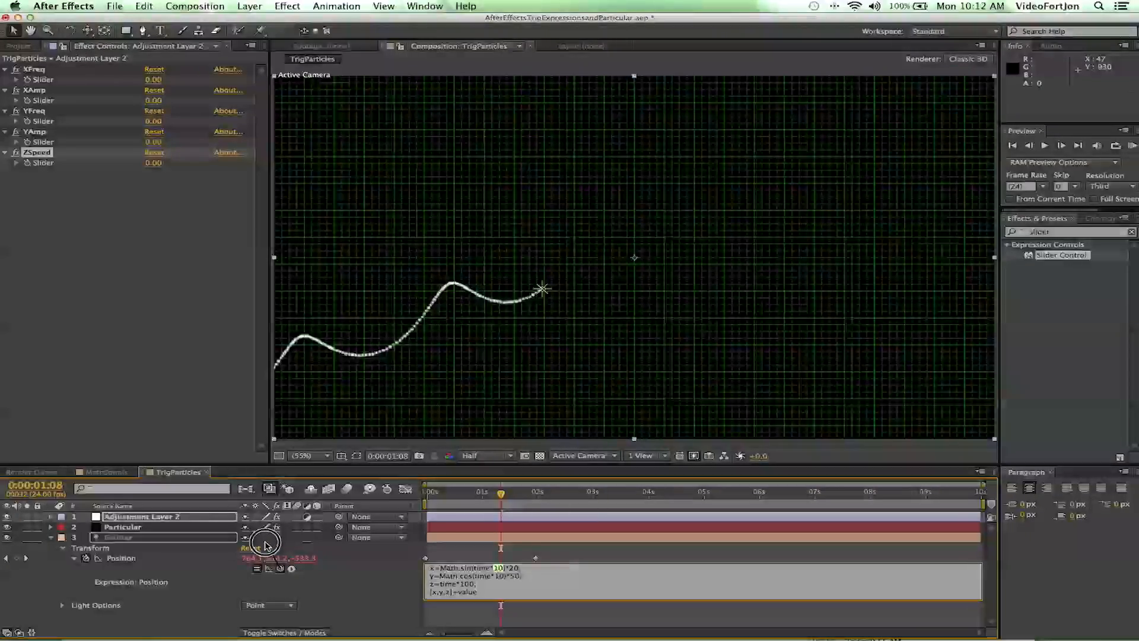
pyautogui.click(258, 523)
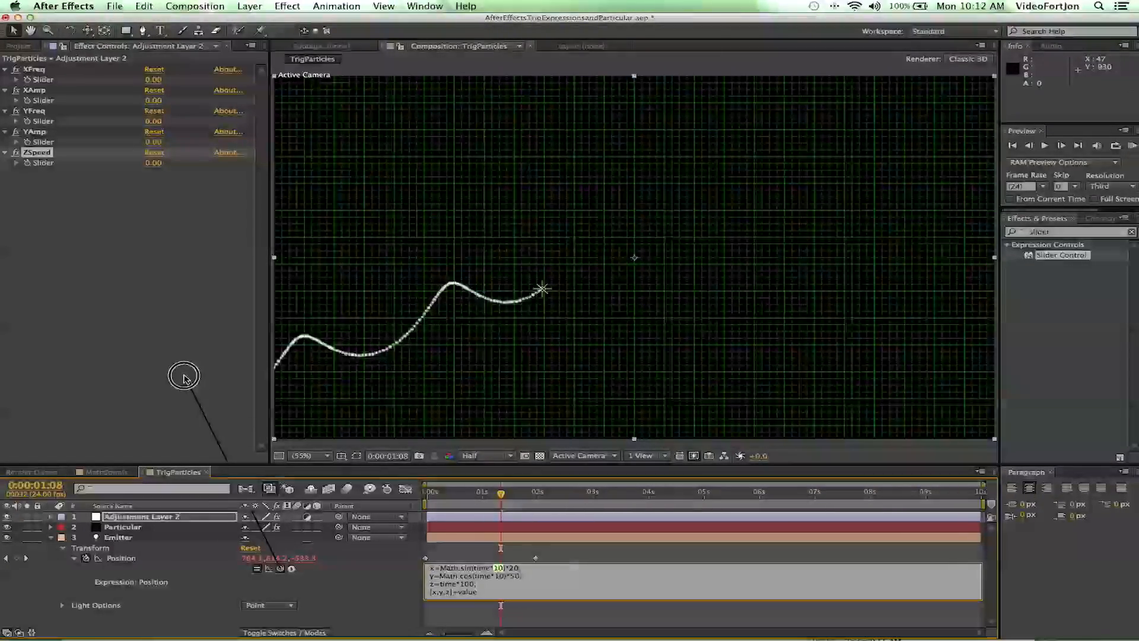
pyautogui.moveTo(184, 378); pyautogui.dragTo(30, 81)
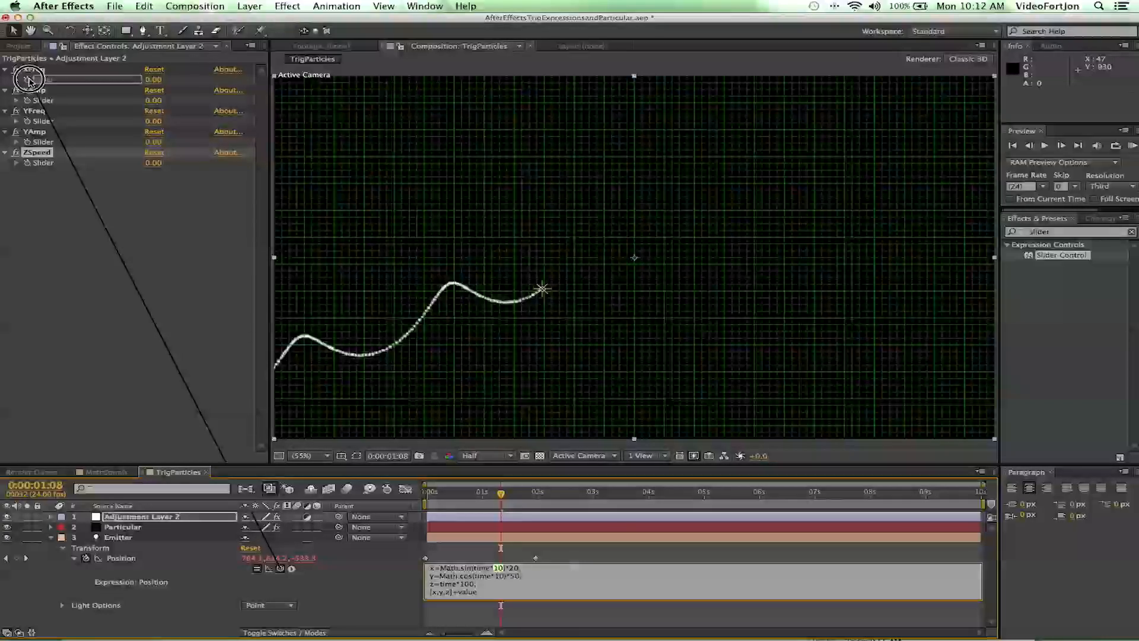
pyautogui.moveTo(30, 80); pyautogui.dragTo(29, 80)
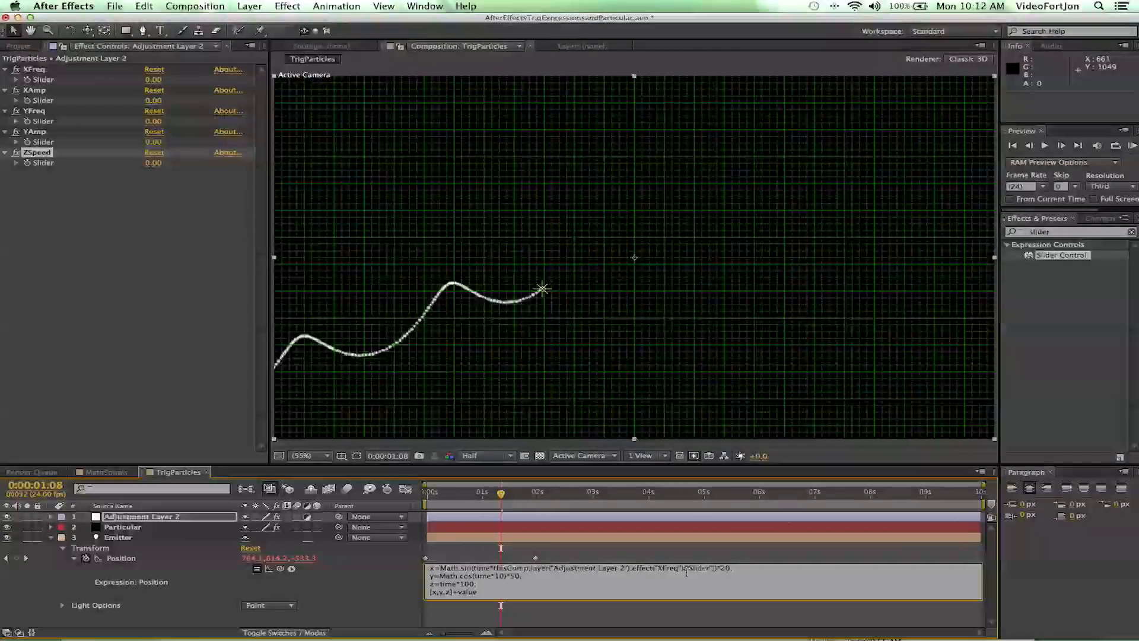
pyautogui.doubleClick(722, 567)
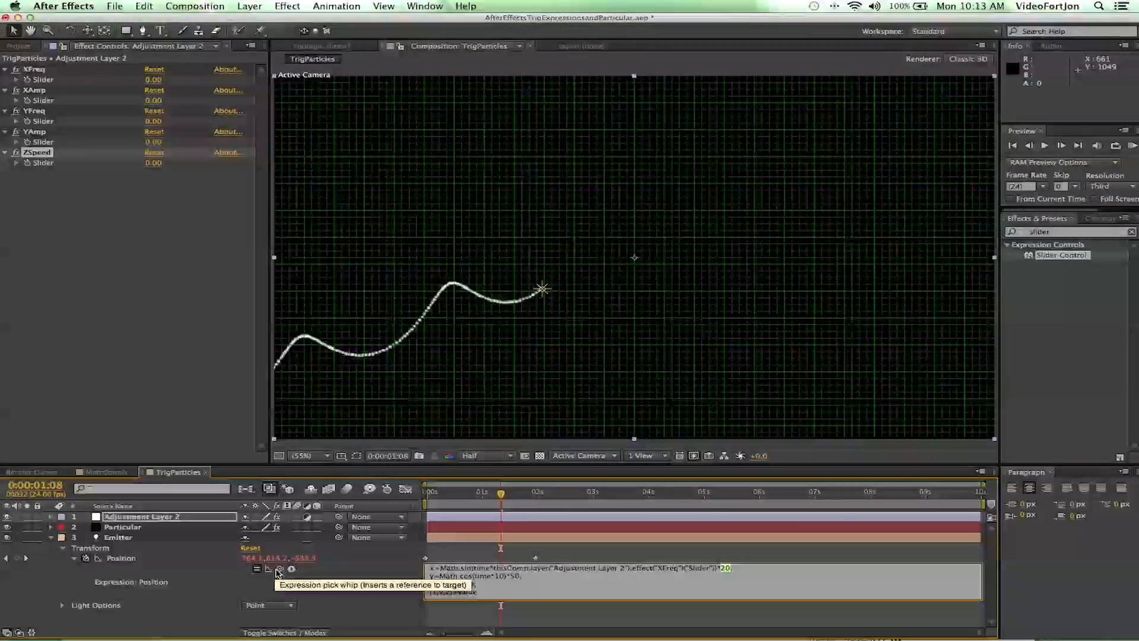
# Step: Pickwhip the x amplitude to XAmp and the y frequency to YFreq
pyautogui.moveTo(140, 356); pyautogui.dragTo(31, 101)
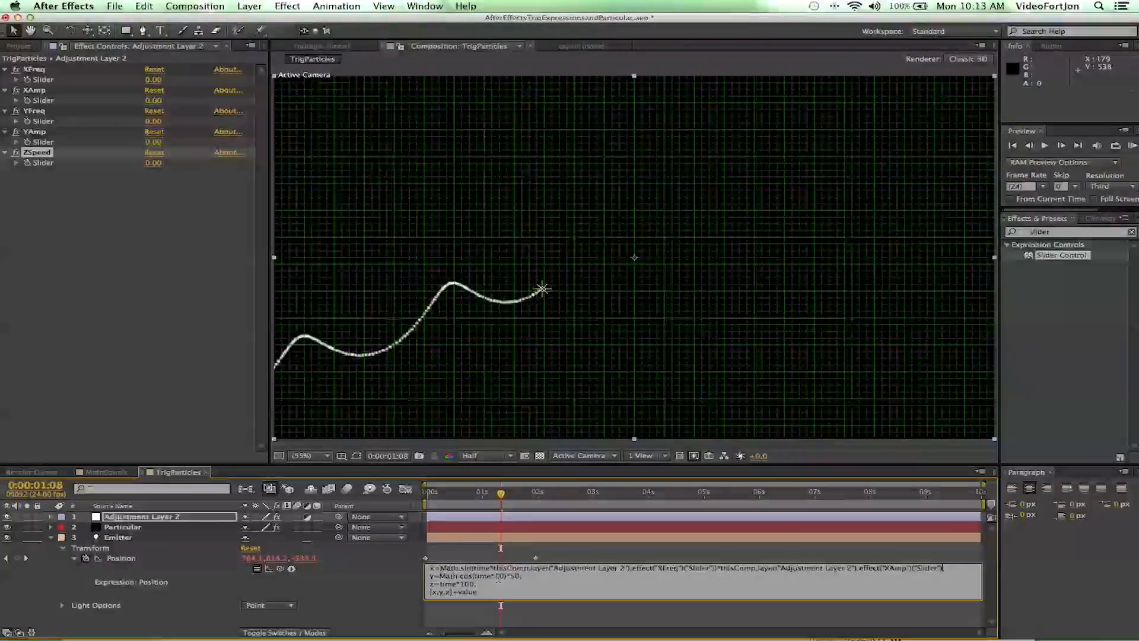
pyautogui.doubleClick(499, 576)
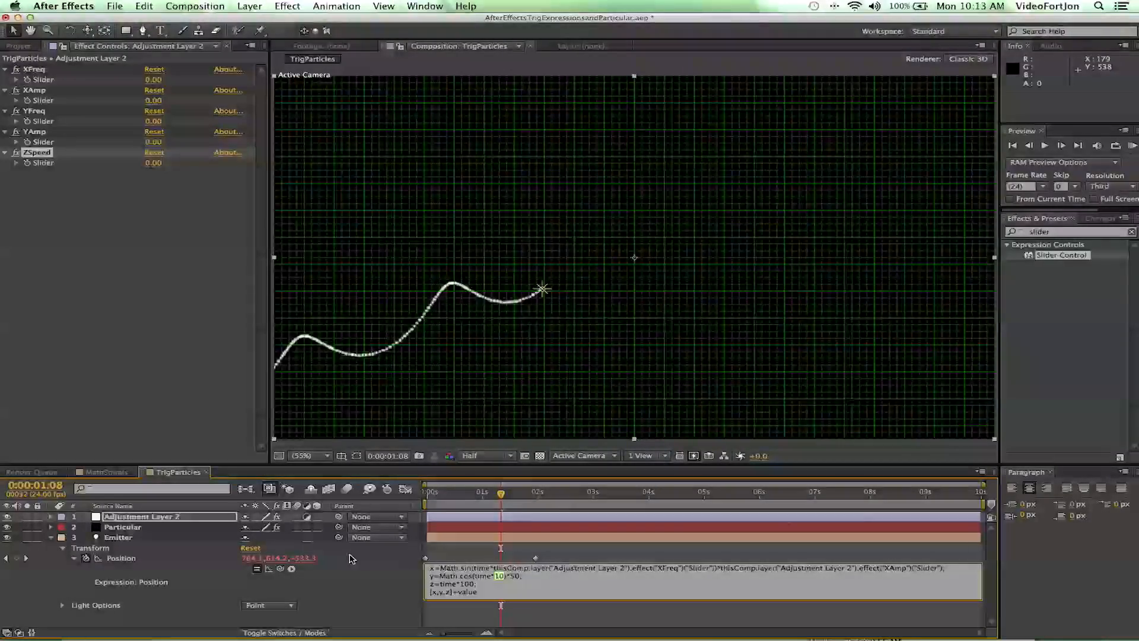
pyautogui.moveTo(283, 569)
pyautogui.mouseDown()
pyautogui.moveTo(83, 127)
pyautogui.moveTo(35, 122)
pyautogui.mouseUp()
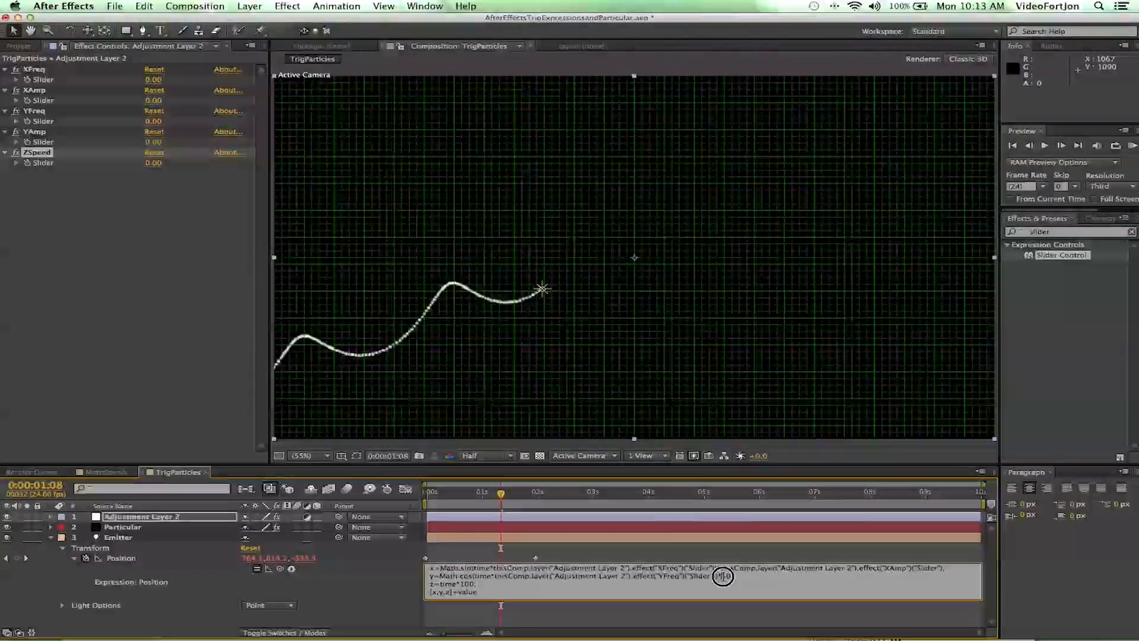
# Step: Pickwhip the y amplitude to YAmp and the z speed to ZSpeed, then return near the start
pyautogui.click(731, 576)
pyautogui.doubleClick(731, 576)
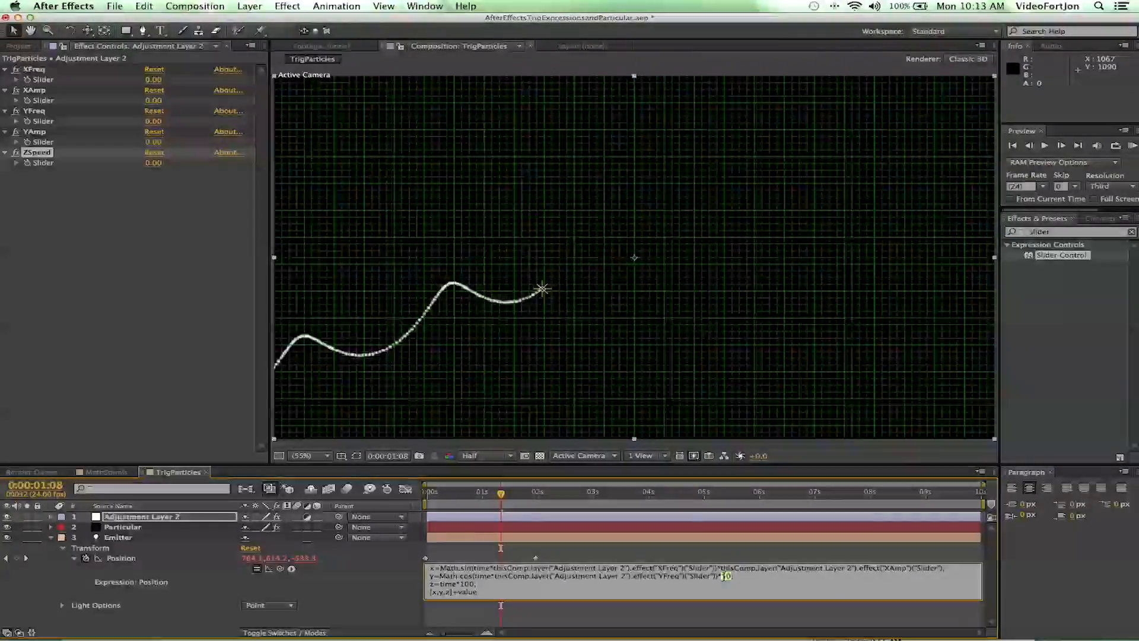
pyautogui.click(282, 571)
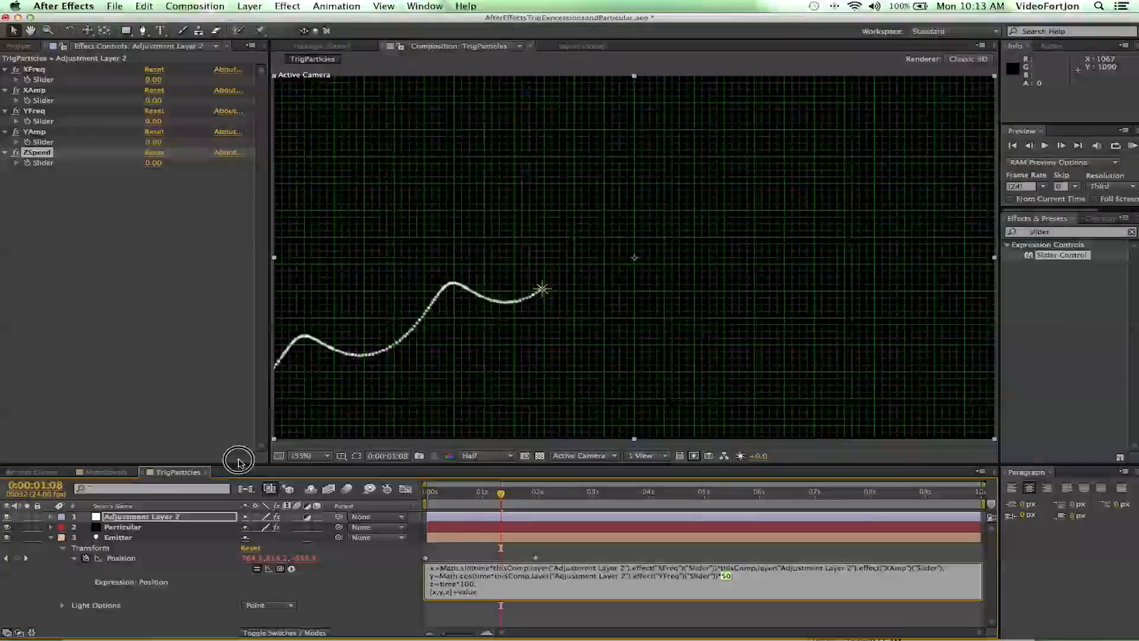
pyautogui.moveTo(238, 460); pyautogui.dragTo(29, 140)
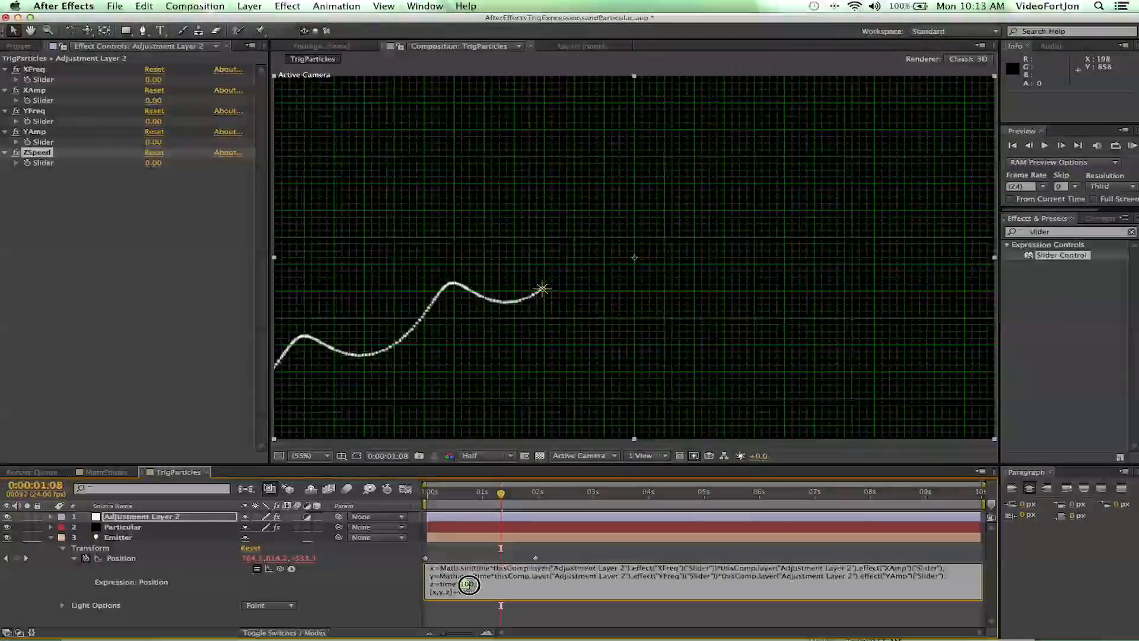
pyautogui.doubleClick(472, 584)
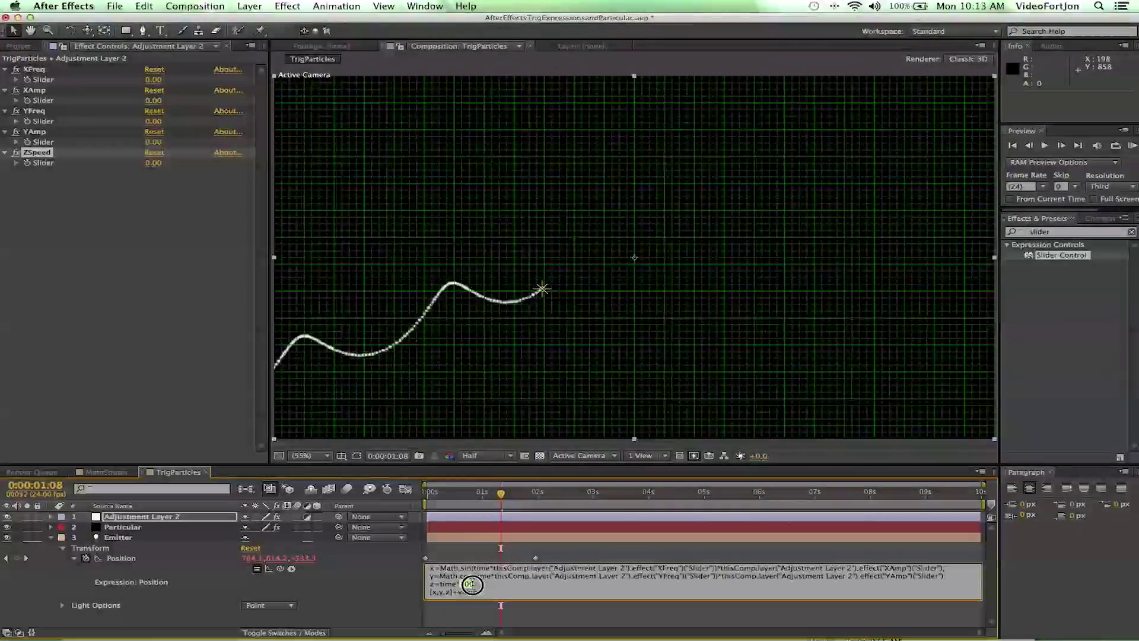
pyautogui.click(281, 568)
pyautogui.moveTo(247, 481); pyautogui.dragTo(37, 166)
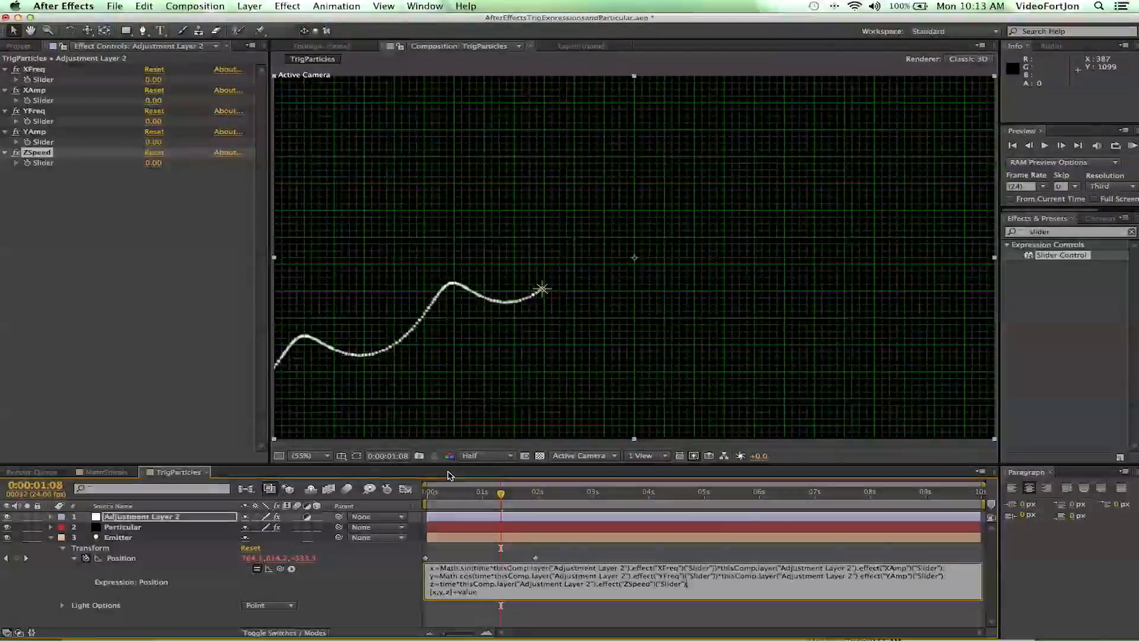
pyautogui.click(446, 493)
# Step: Enter XFreq 10, XAmp 50, YFreq 10, YAmp 50, ZSpeed 100 and scrub to see looping arcs
pyautogui.moveTo(430, 493); pyautogui.dragTo(557, 490)
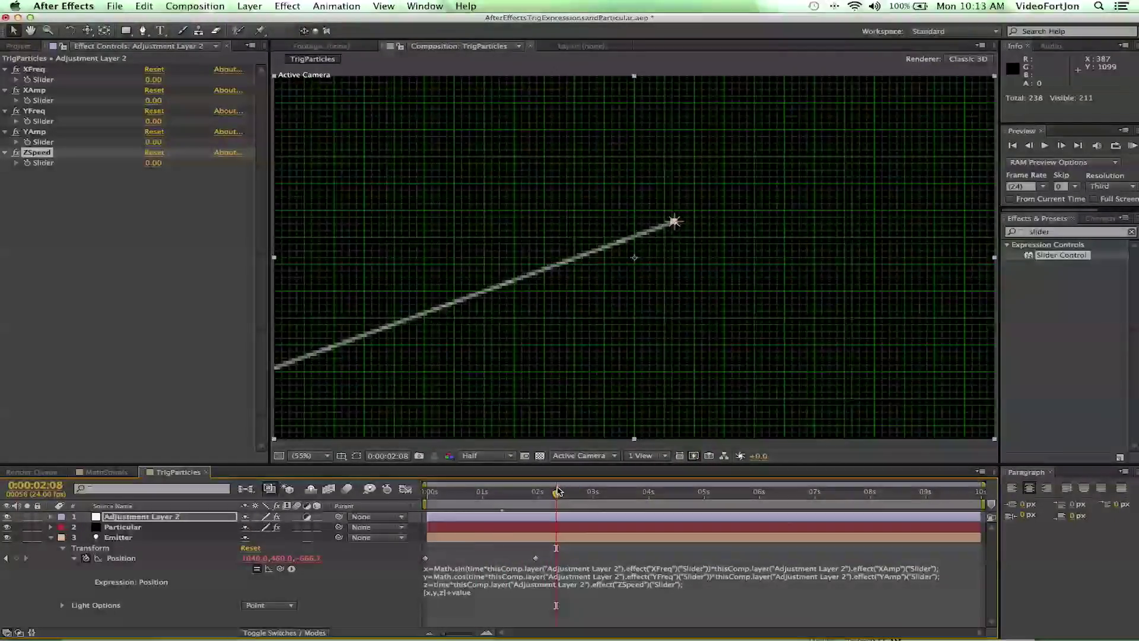
pyautogui.click(153, 79)
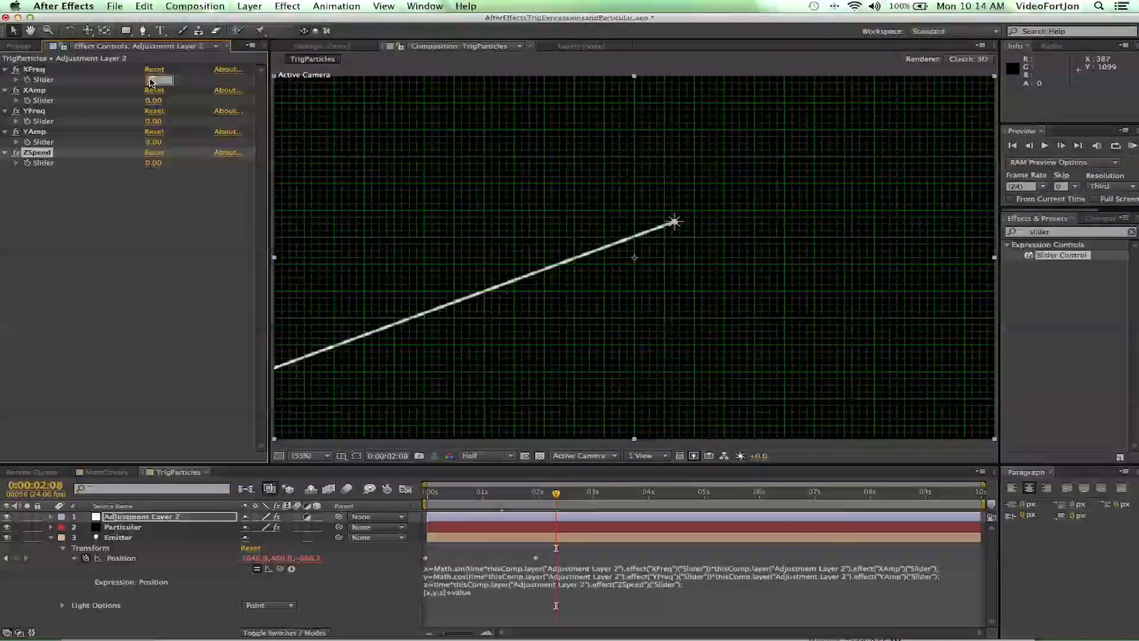
pyautogui.write('10')
pyautogui.press('Tab')
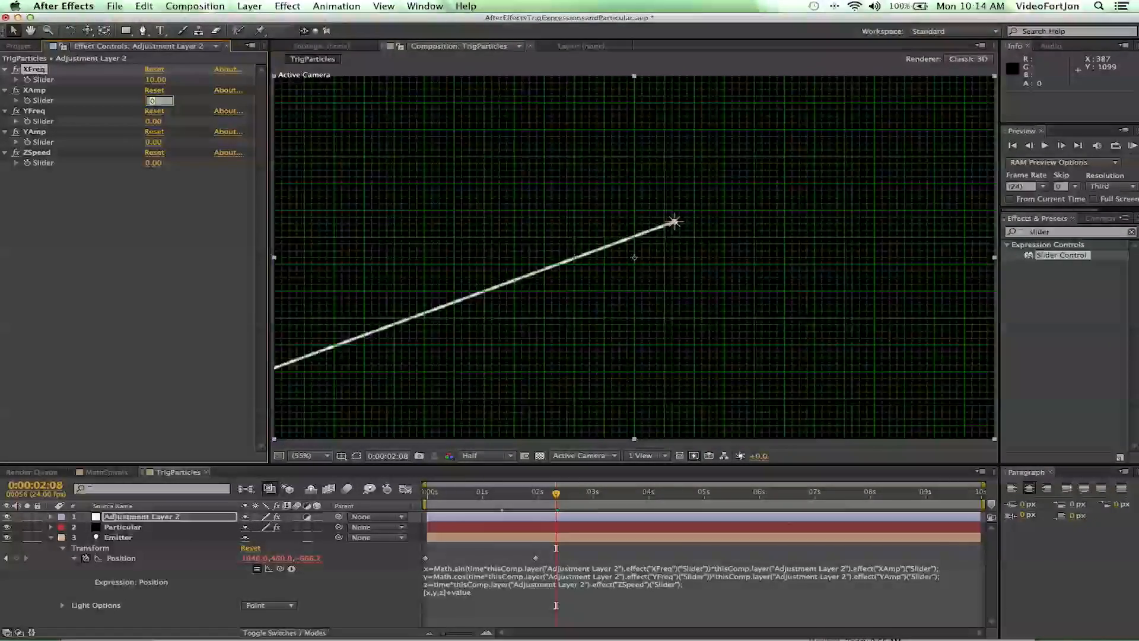
pyautogui.write('50')
pyautogui.press('Tab')
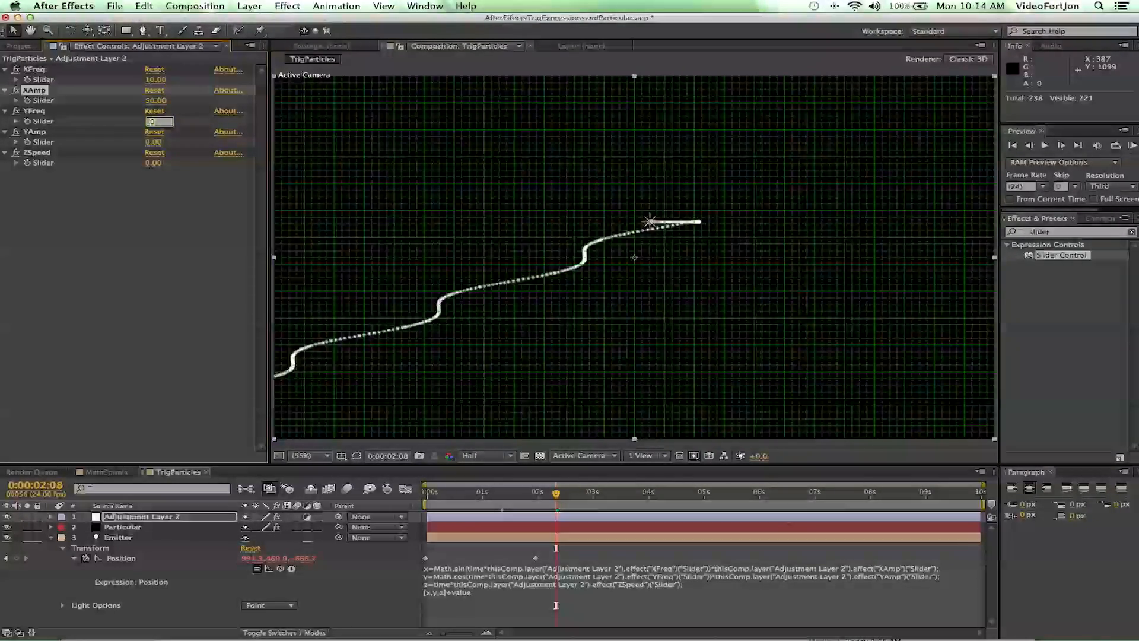
pyautogui.write('10')
pyautogui.press('Tab')
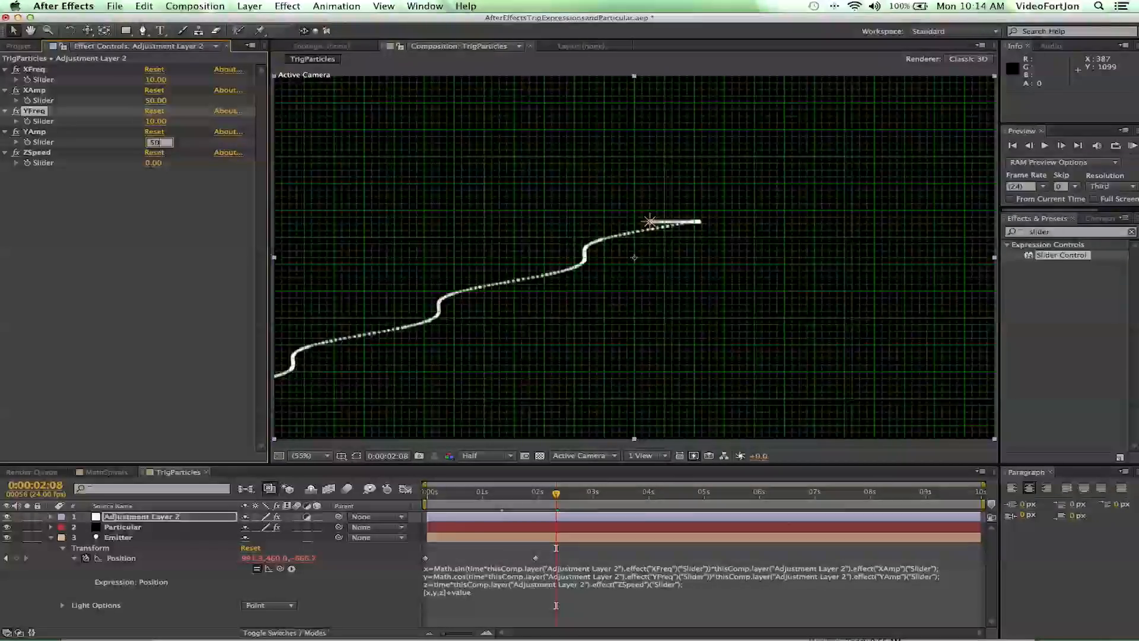
pyautogui.write('50')
pyautogui.press('Tab')
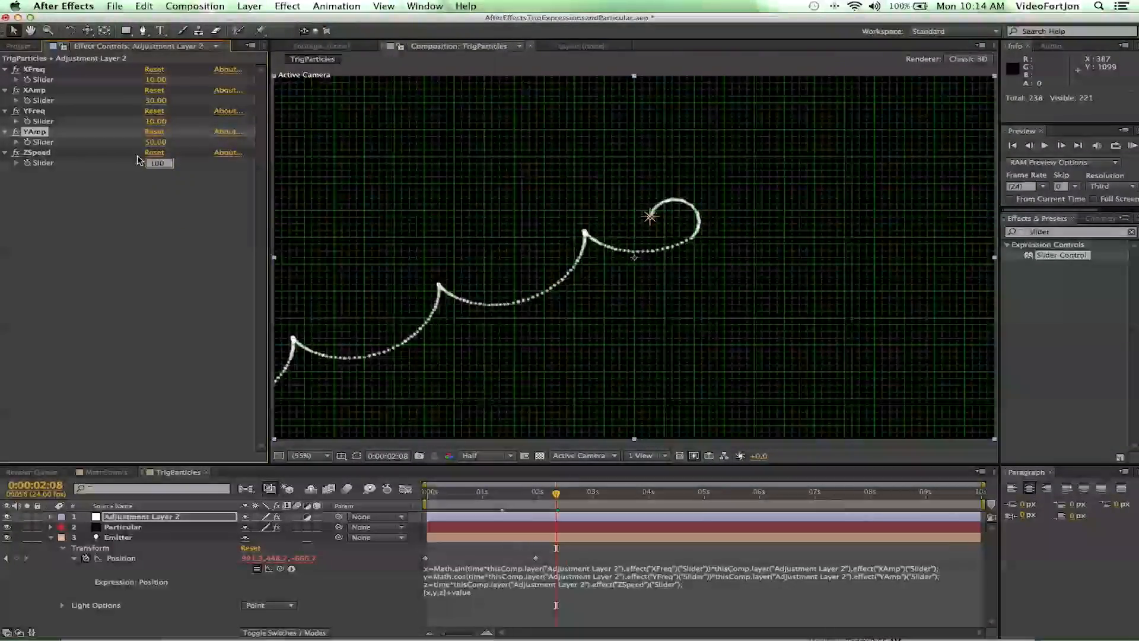
pyautogui.write('100')
pyautogui.press('Return')
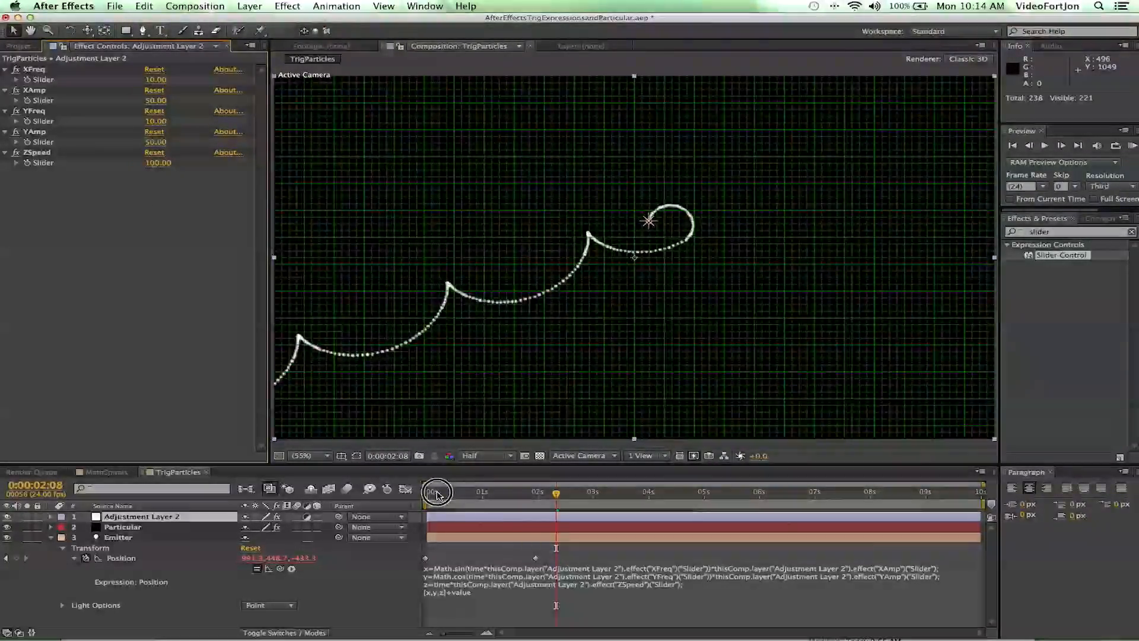
pyautogui.moveTo(437, 493); pyautogui.dragTo(625, 494)
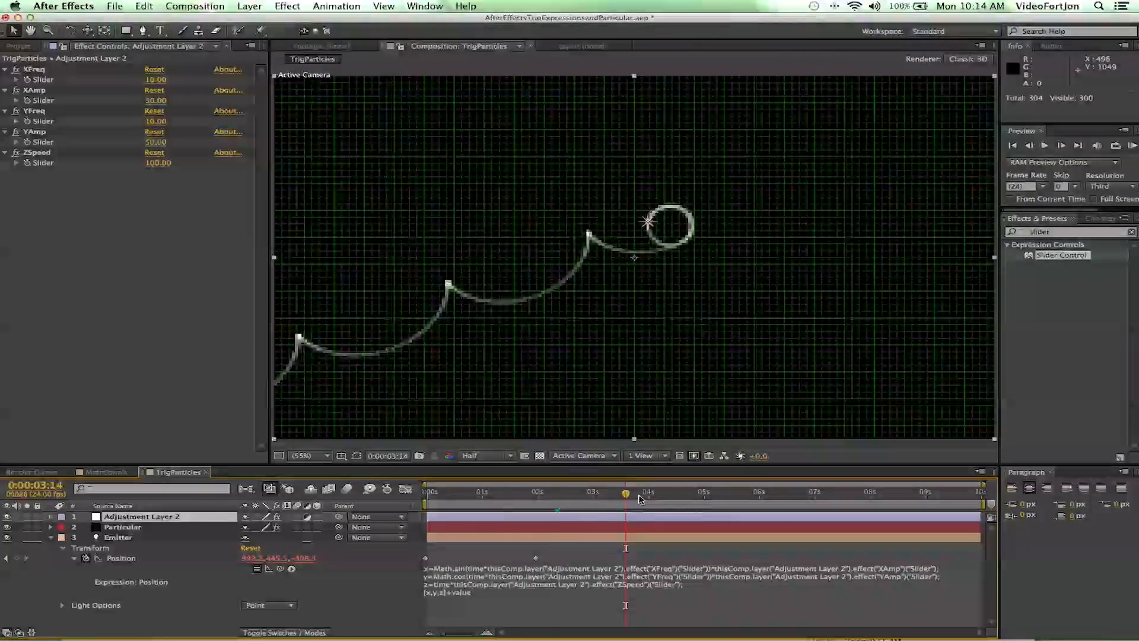
pyautogui.moveTo(626, 494)
pyautogui.mouseDown()
pyautogui.moveTo(463, 495)
pyautogui.moveTo(763, 521)
pyautogui.moveTo(510, 516)
pyautogui.mouseUp()
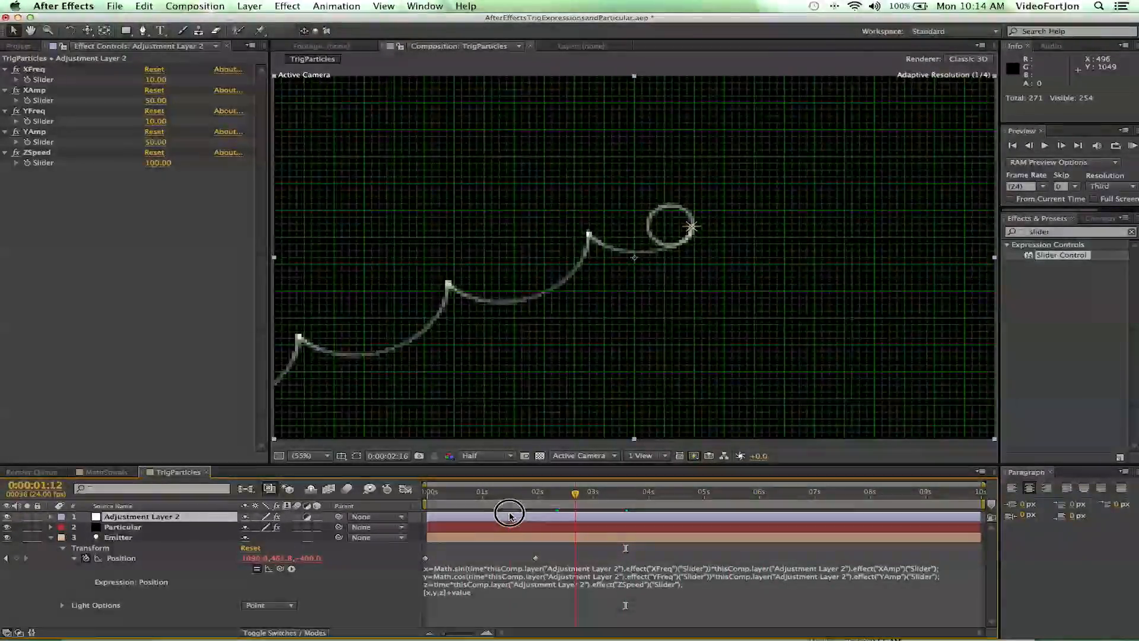
# Step: In Particular's Particle group, set Life to 1.5 s and Life Random to 50
pyautogui.click(122, 527)
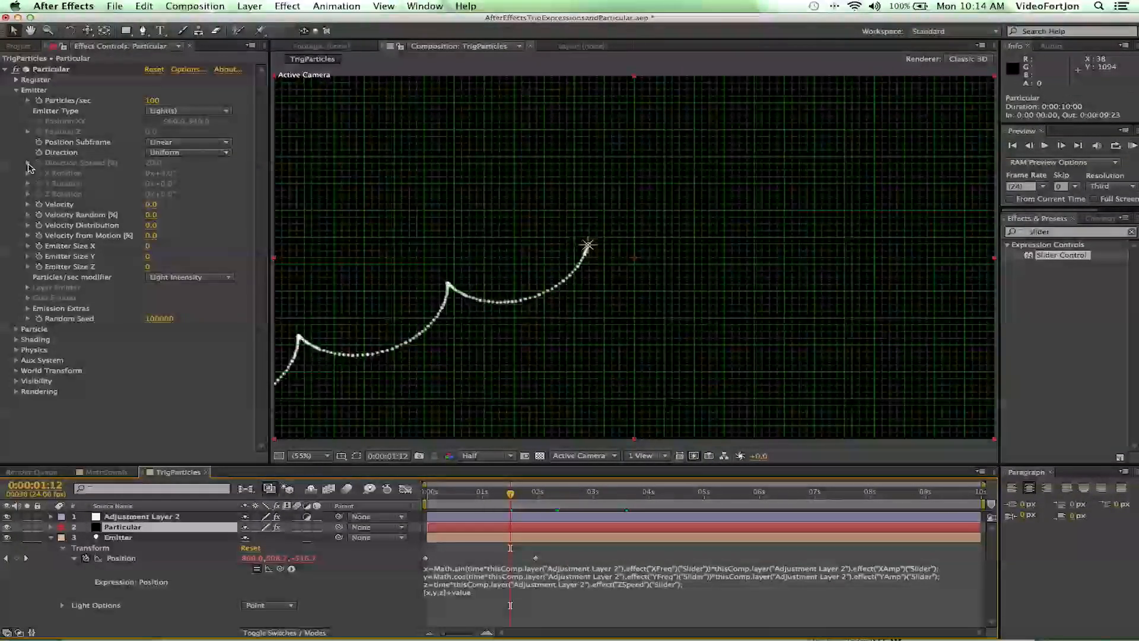
pyautogui.click(16, 329)
pyautogui.scroll(-3, 154, 289)
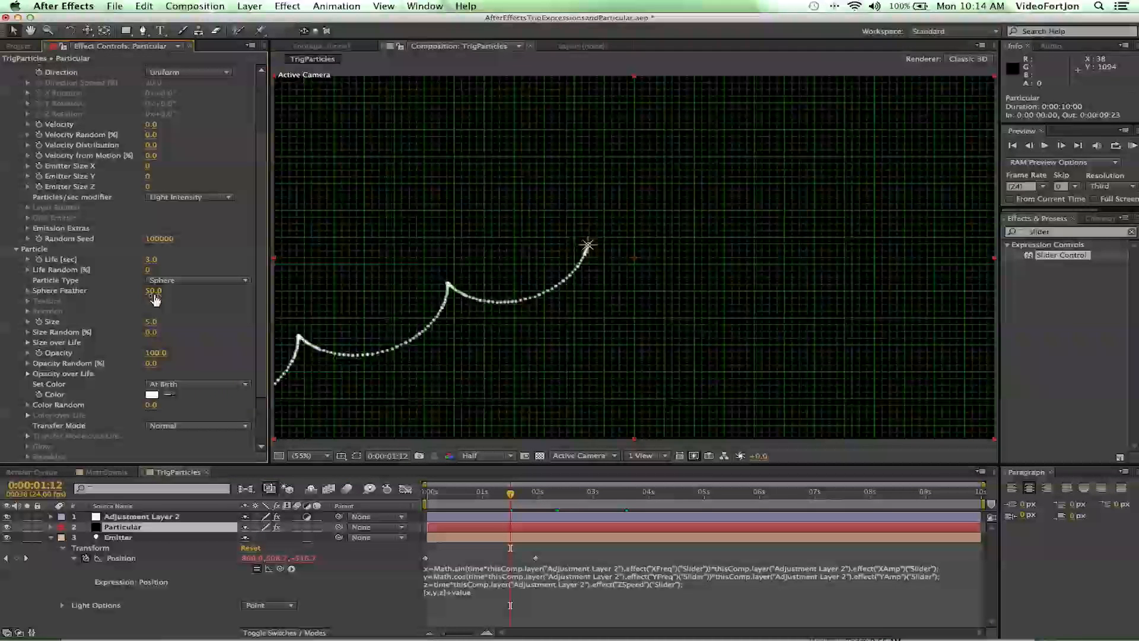
pyautogui.click(153, 259)
pyautogui.write('1.5')
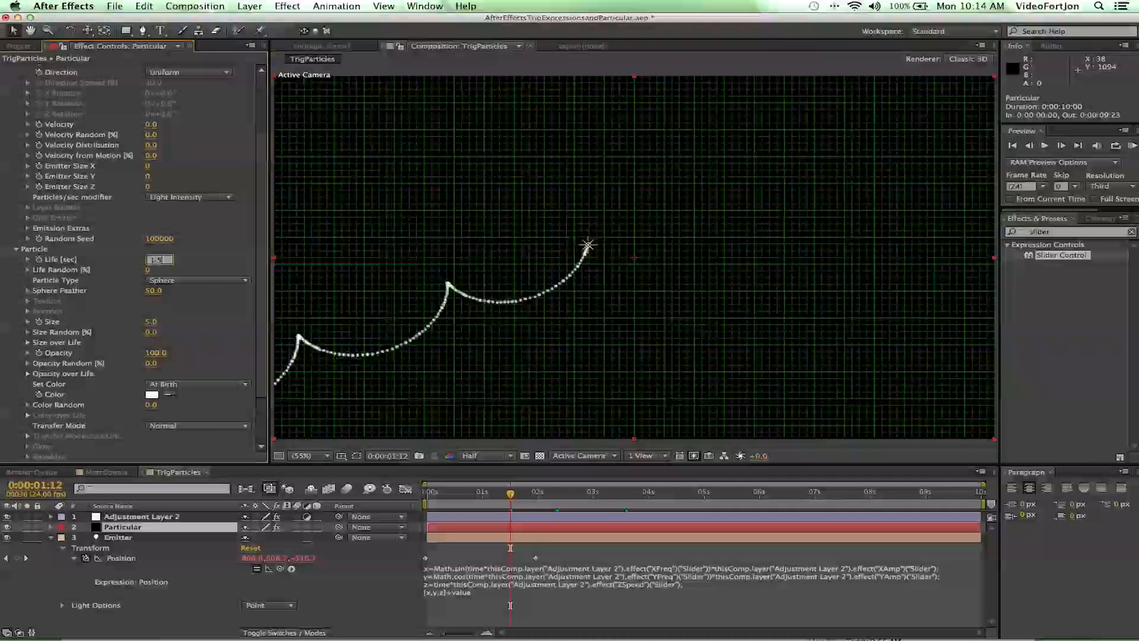
pyautogui.write('45')
pyautogui.press('Return')
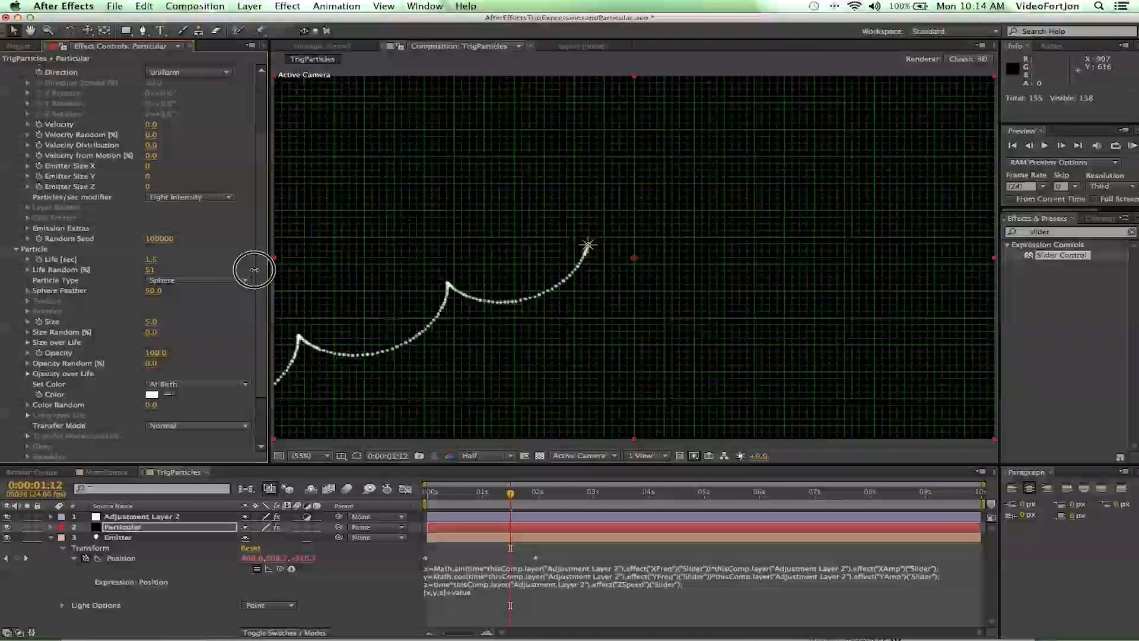
pyautogui.click(149, 270)
pyautogui.write('5')
pyautogui.press('Return')
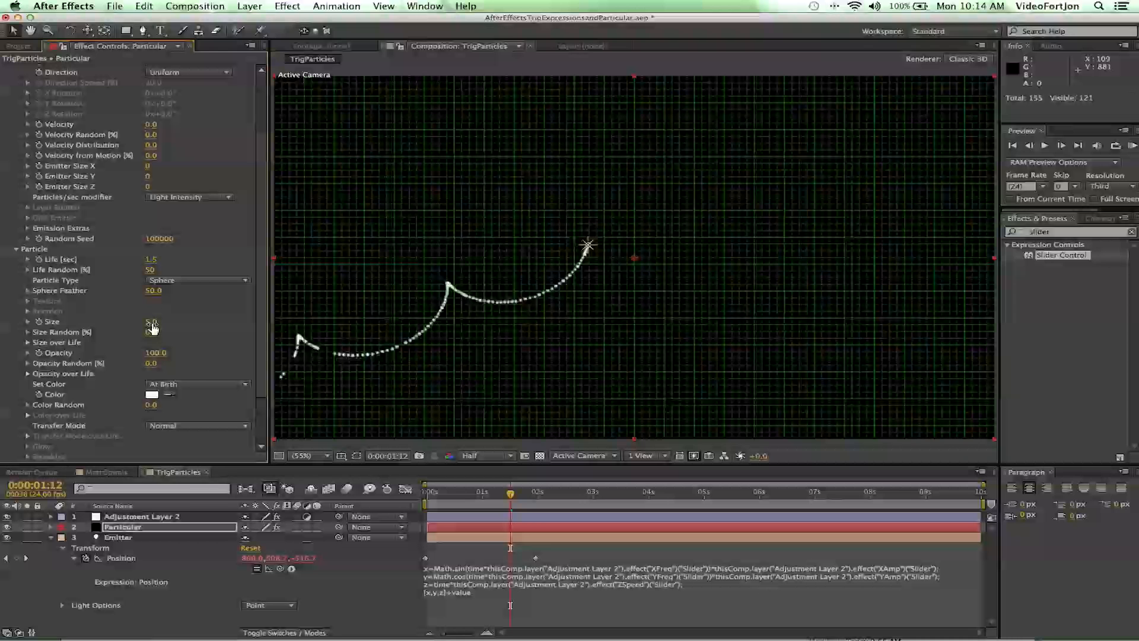
# Step: Set Size to 9, Size Random to 100 and apply a tapering Size over Life preset
pyautogui.click(151, 322)
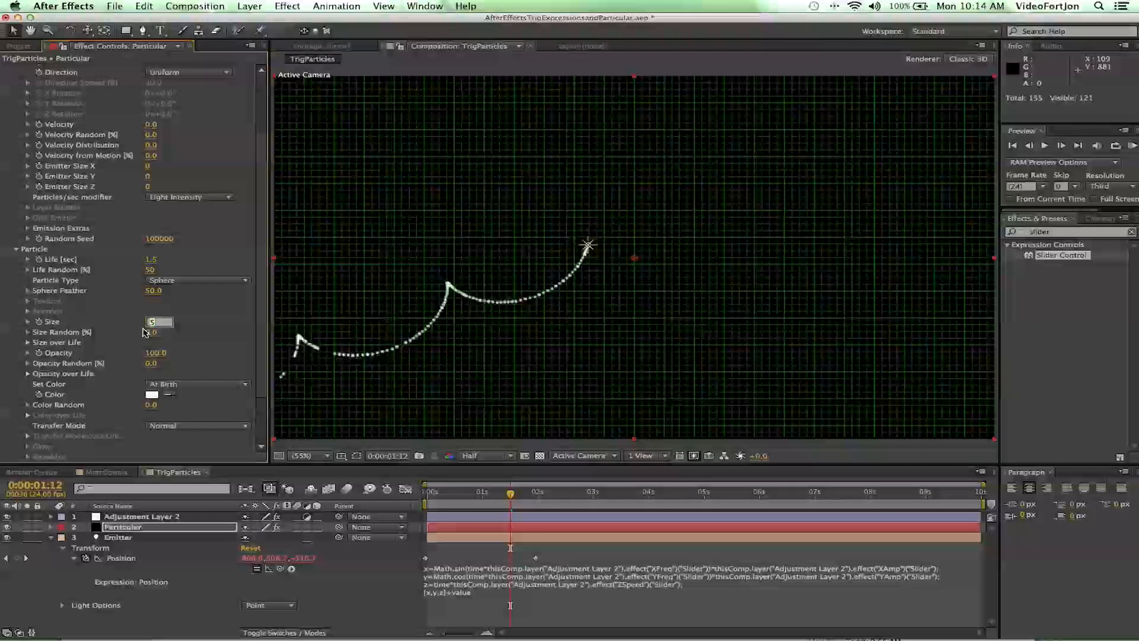
pyautogui.press('Return')
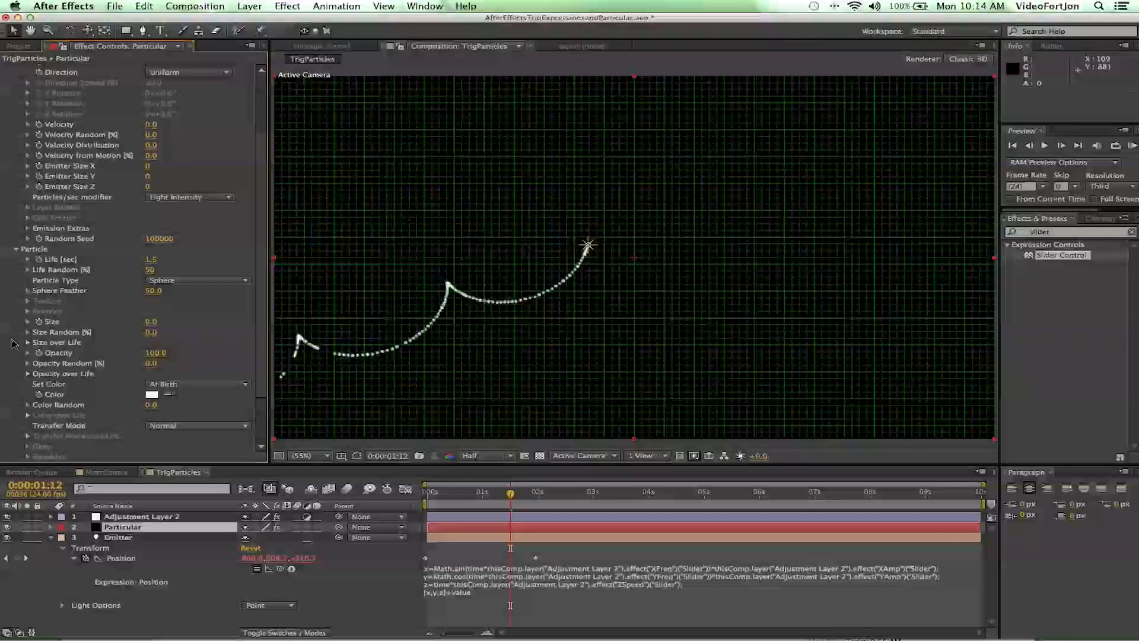
pyautogui.click(29, 344)
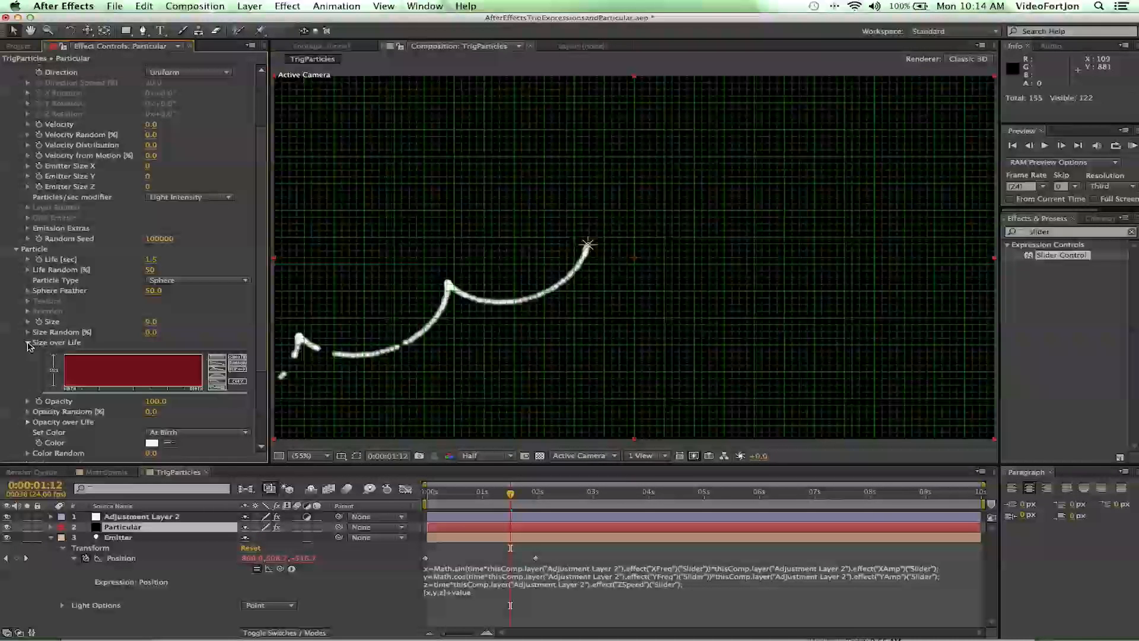
pyautogui.click(149, 333)
pyautogui.write('100')
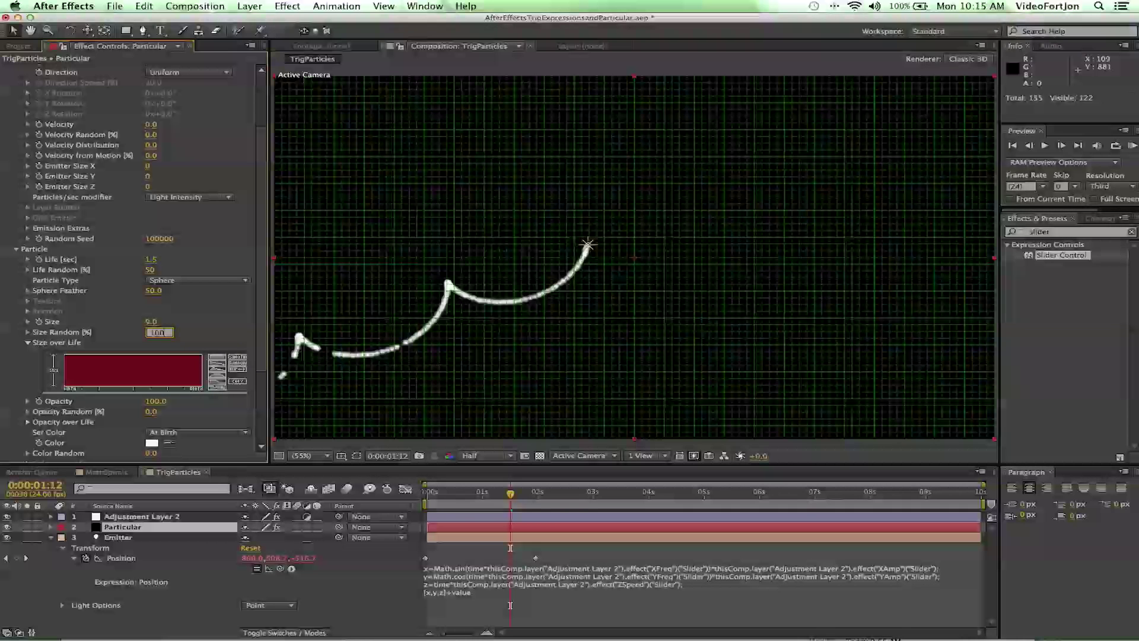
pyautogui.press('Return')
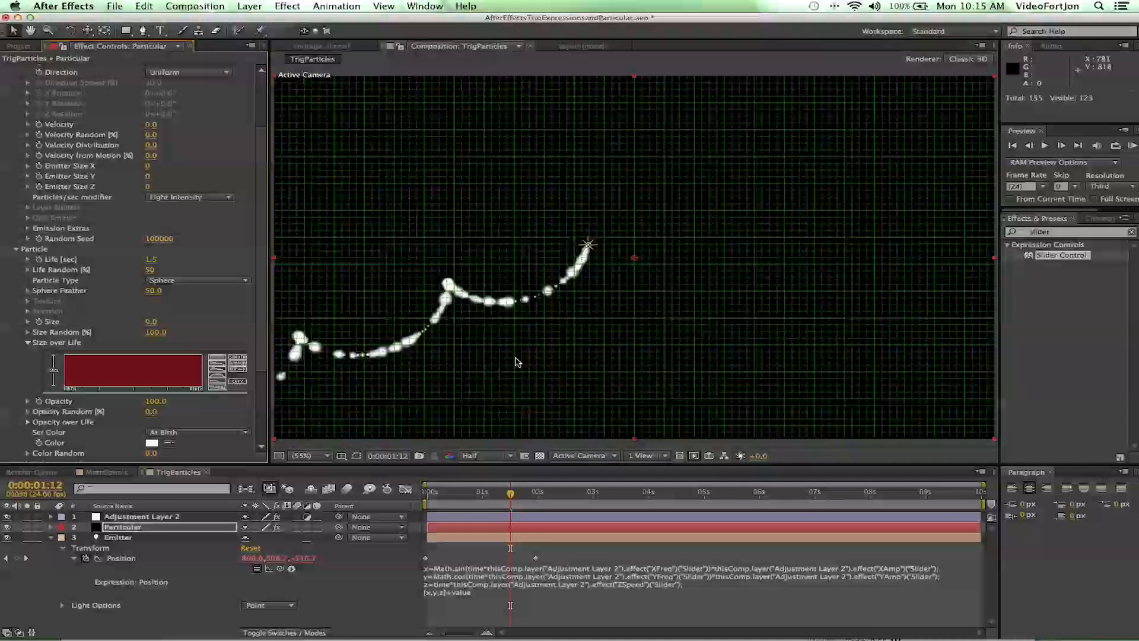
pyautogui.click(222, 375)
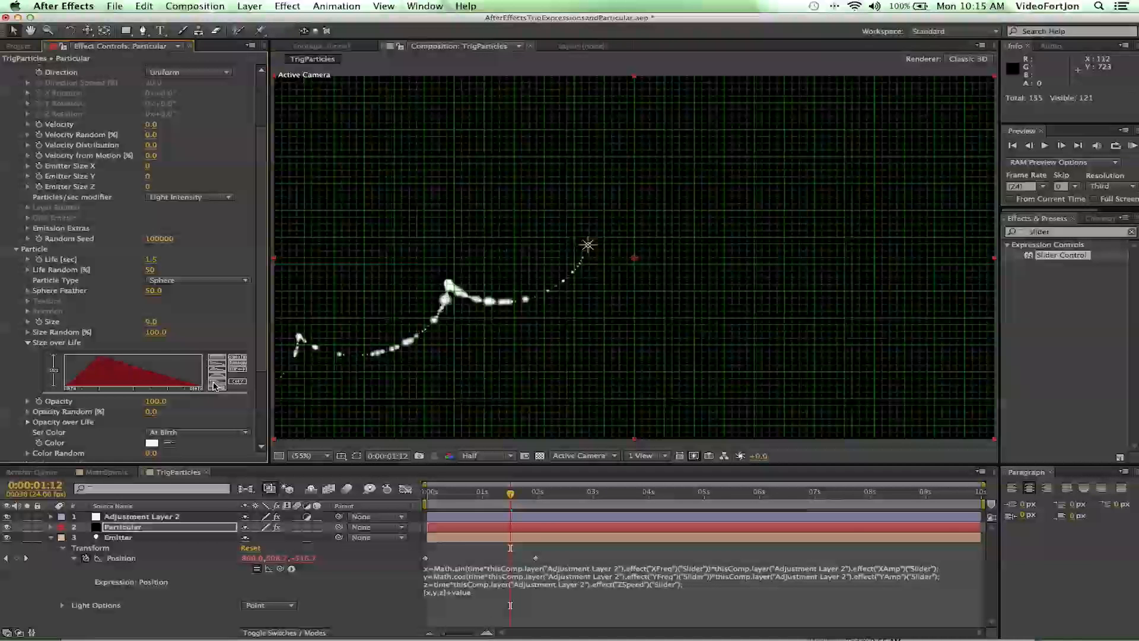
# Step: Switch the viewer to Full resolution and turn off Show Grid
pyautogui.moveTo(509, 492)
pyautogui.mouseDown()
pyautogui.moveTo(438, 493)
pyautogui.moveTo(453, 493)
pyautogui.mouseUp()
pyautogui.click(471, 456)
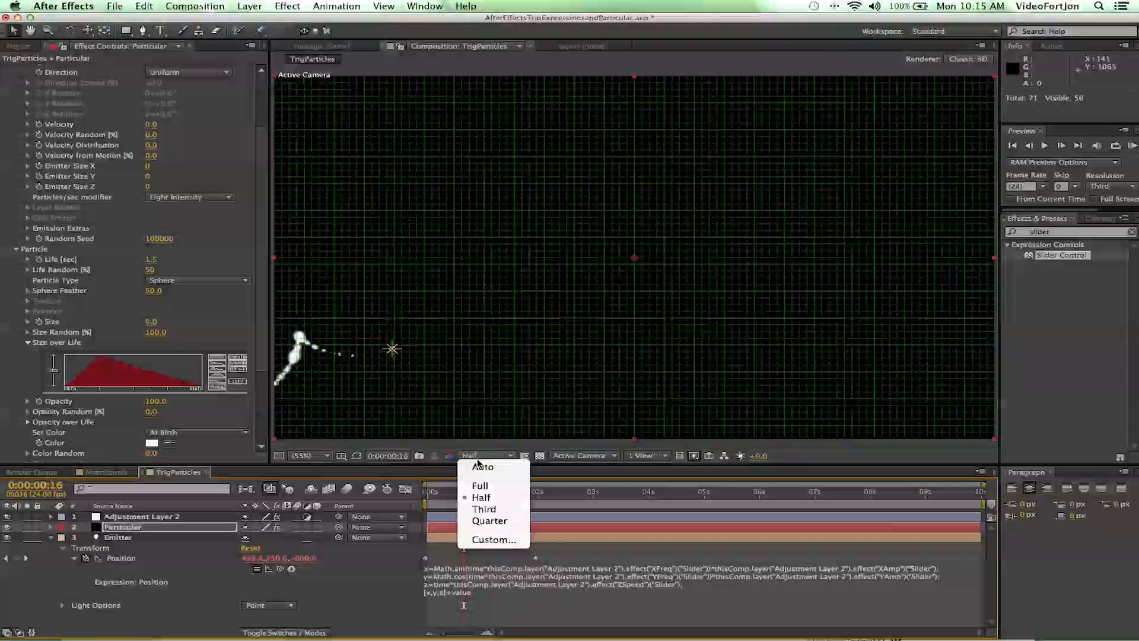
pyautogui.click(480, 485)
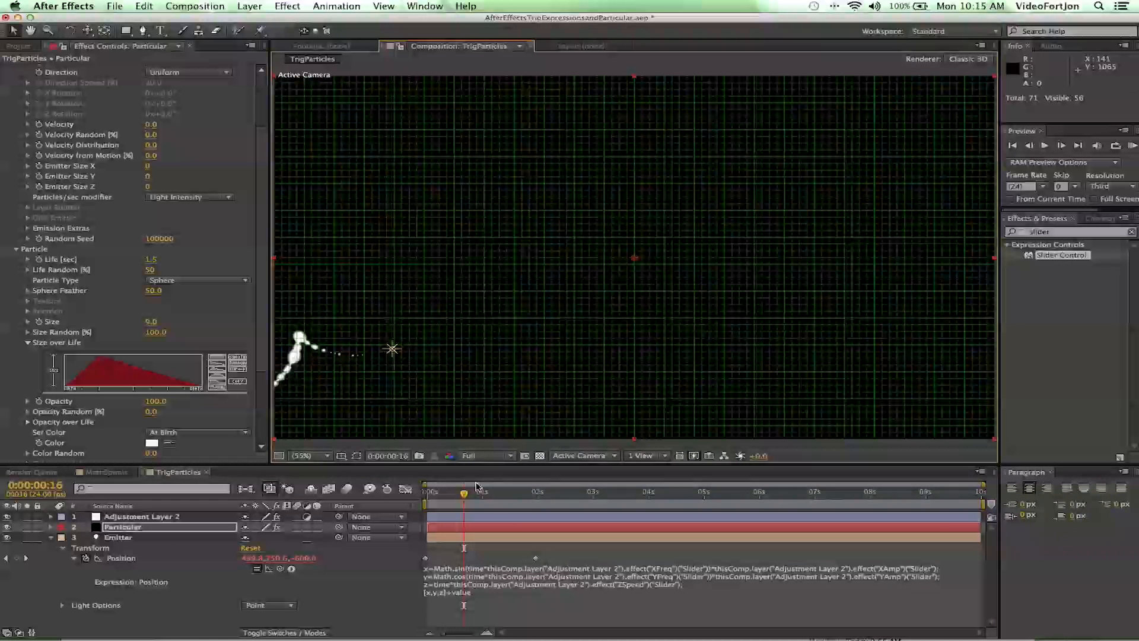
pyautogui.click(384, 6)
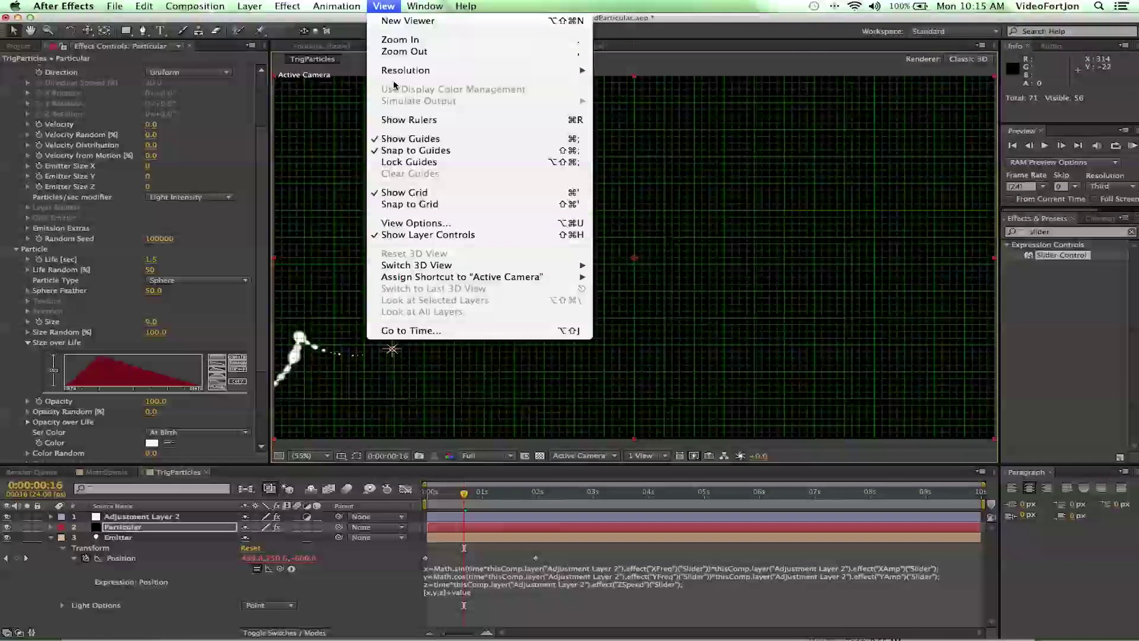
pyautogui.click(402, 192)
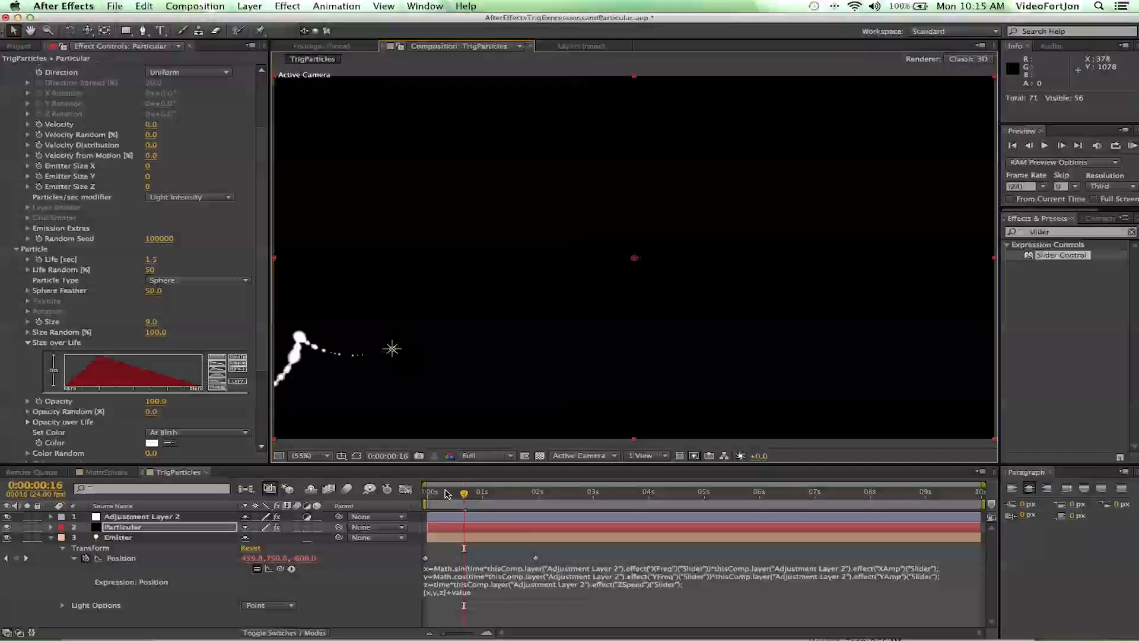
# Step: Scrub the timeline forward to watch the trail grow, then return near the start
pyautogui.moveTo(443, 495); pyautogui.dragTo(531, 494)
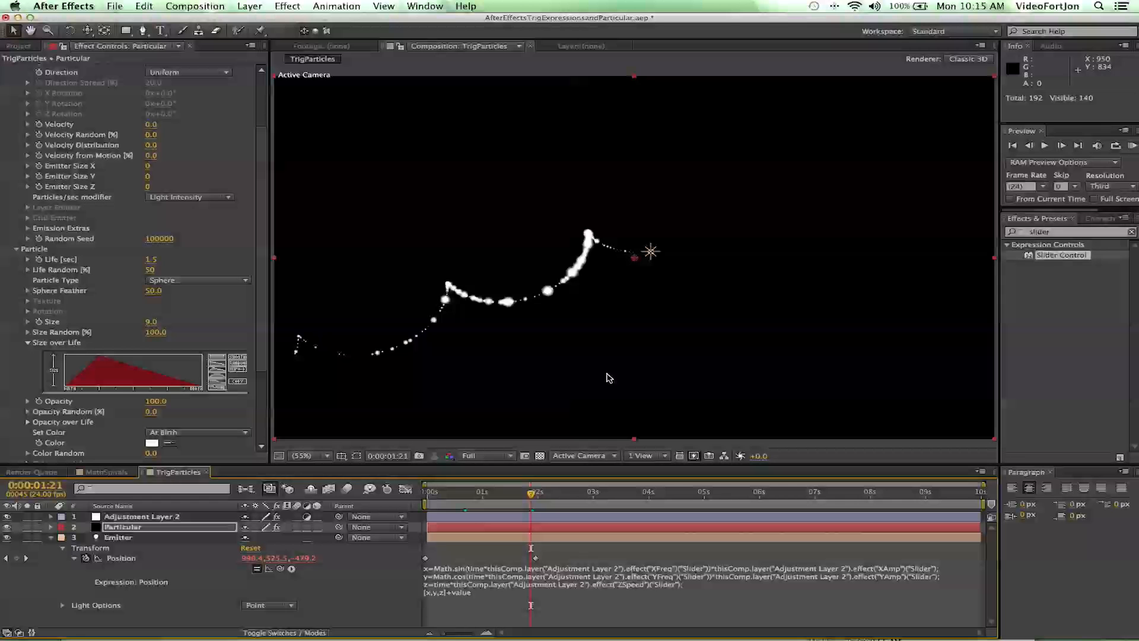
pyautogui.moveTo(433, 492); pyautogui.dragTo(549, 493)
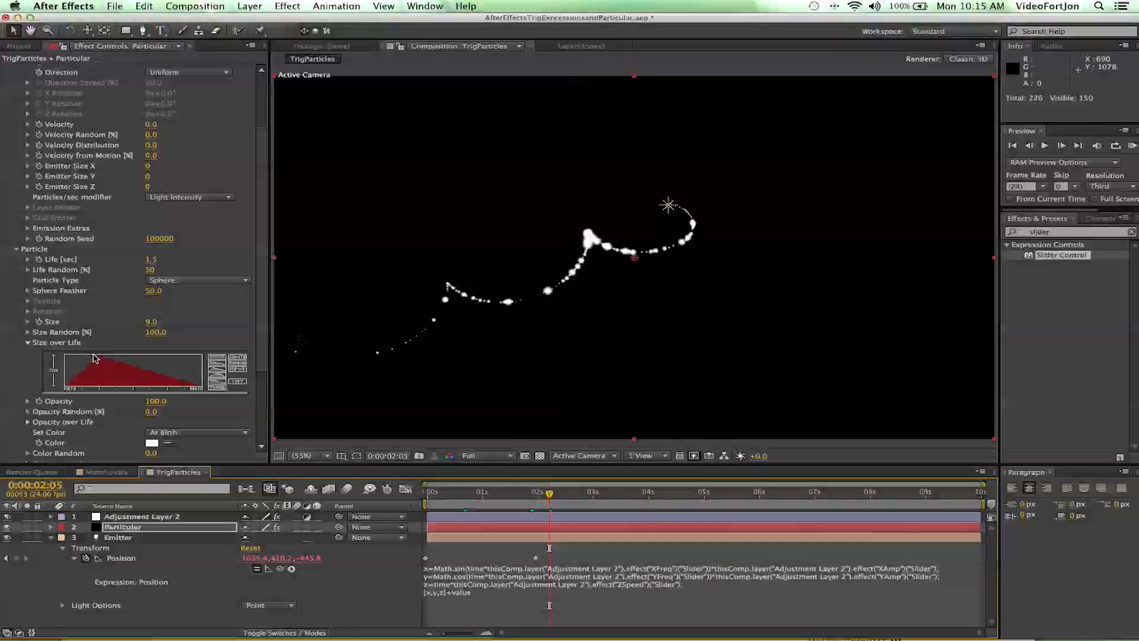
pyautogui.scroll(-5, 176, 402)
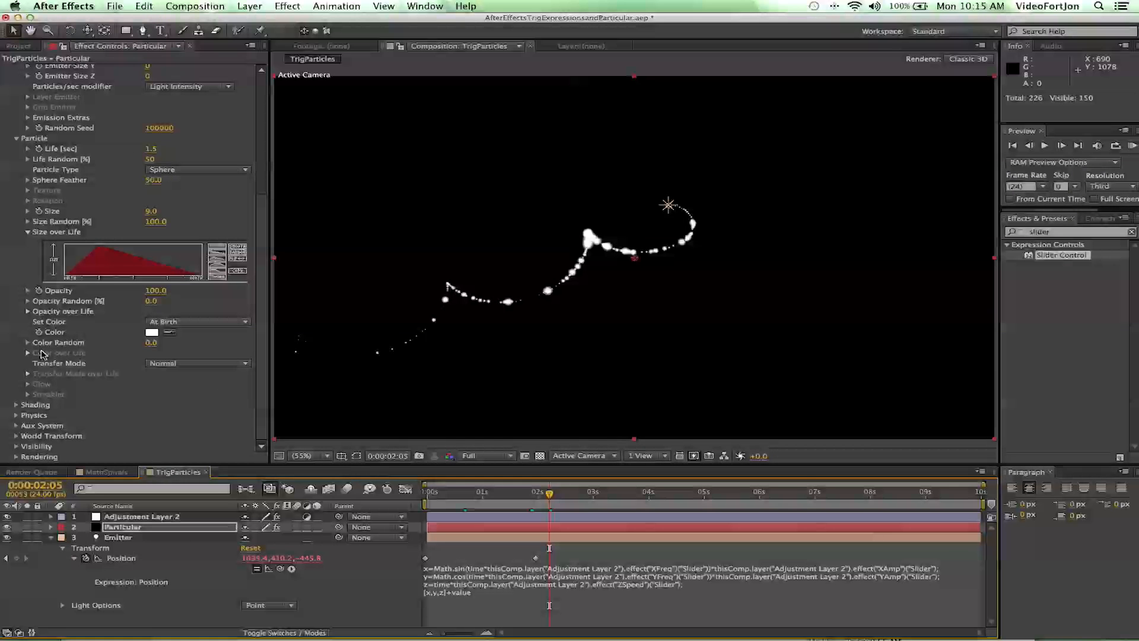
# Step: Reveal Color Random, change Set Color from At Birth to Over Life, and preview at one second
pyautogui.click(30, 343)
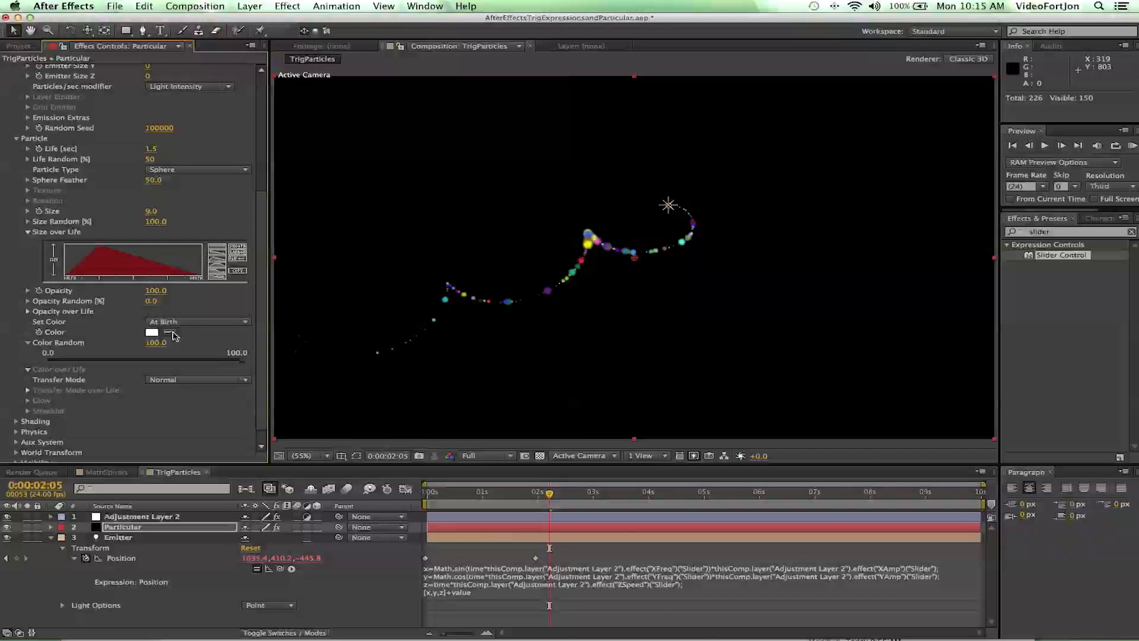
pyautogui.click(171, 334)
pyautogui.click(190, 321)
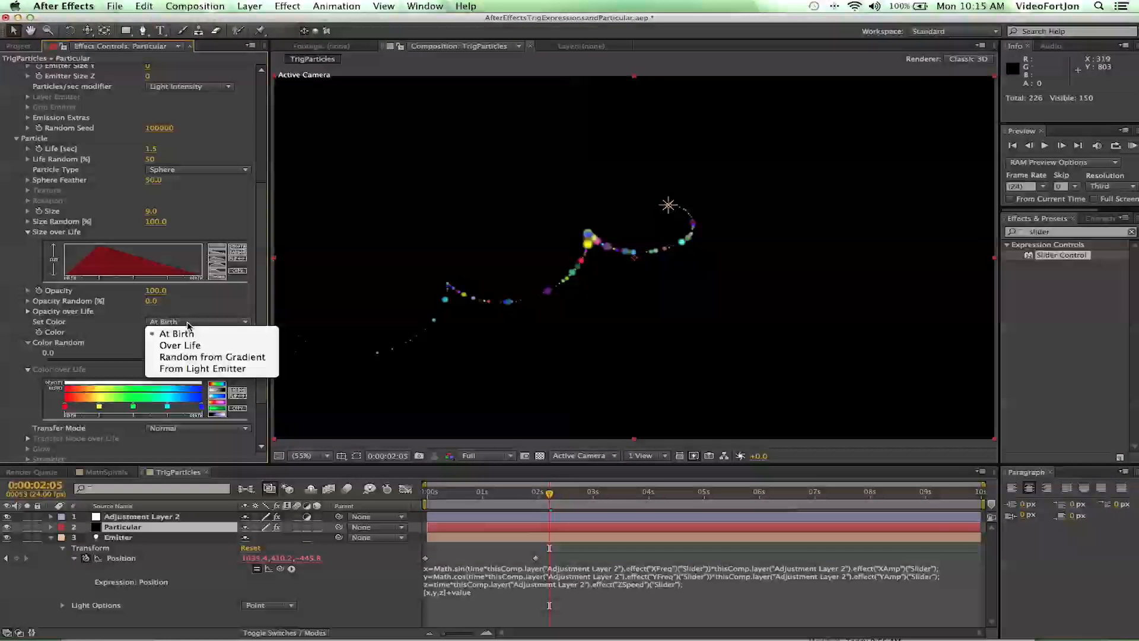
pyautogui.click(178, 345)
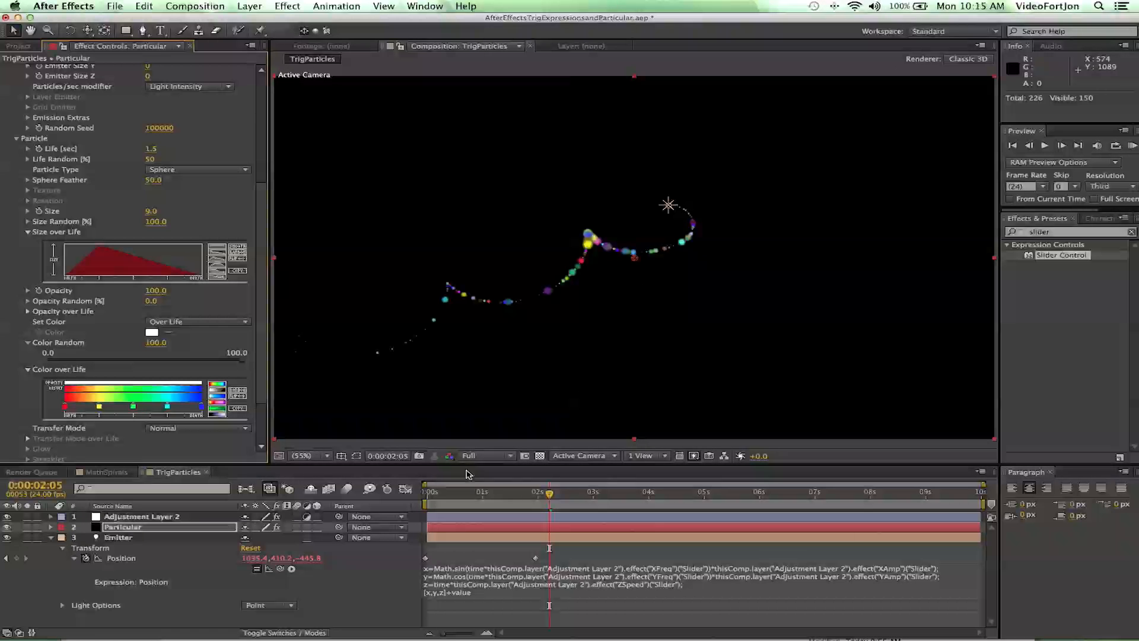
pyautogui.moveTo(476, 492); pyautogui.dragTo(582, 494)
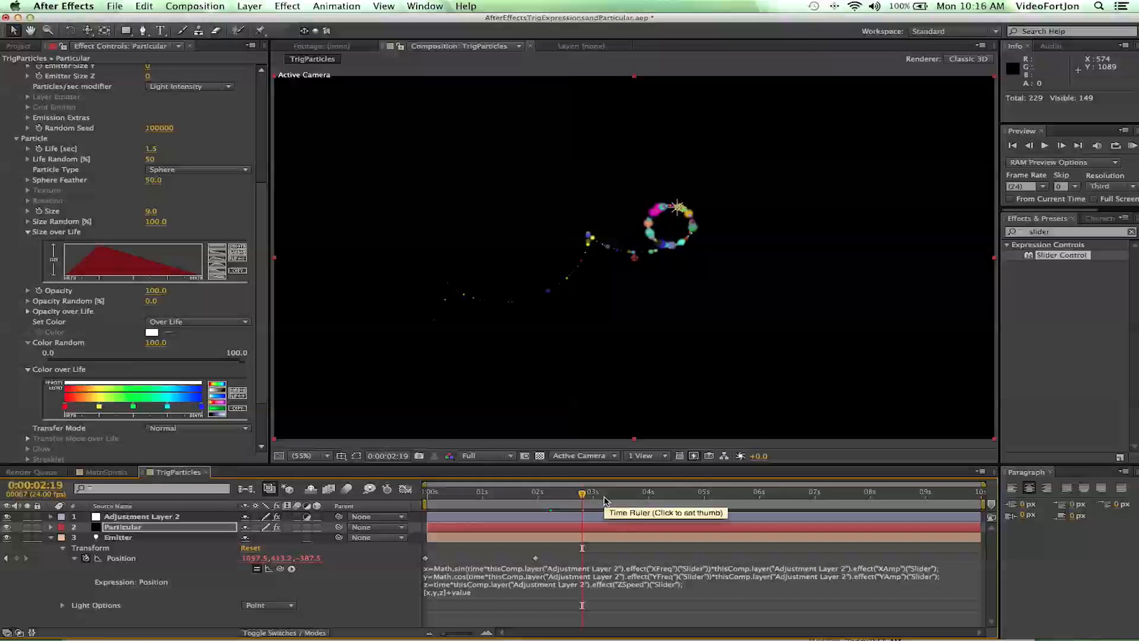
pyautogui.click(482, 495)
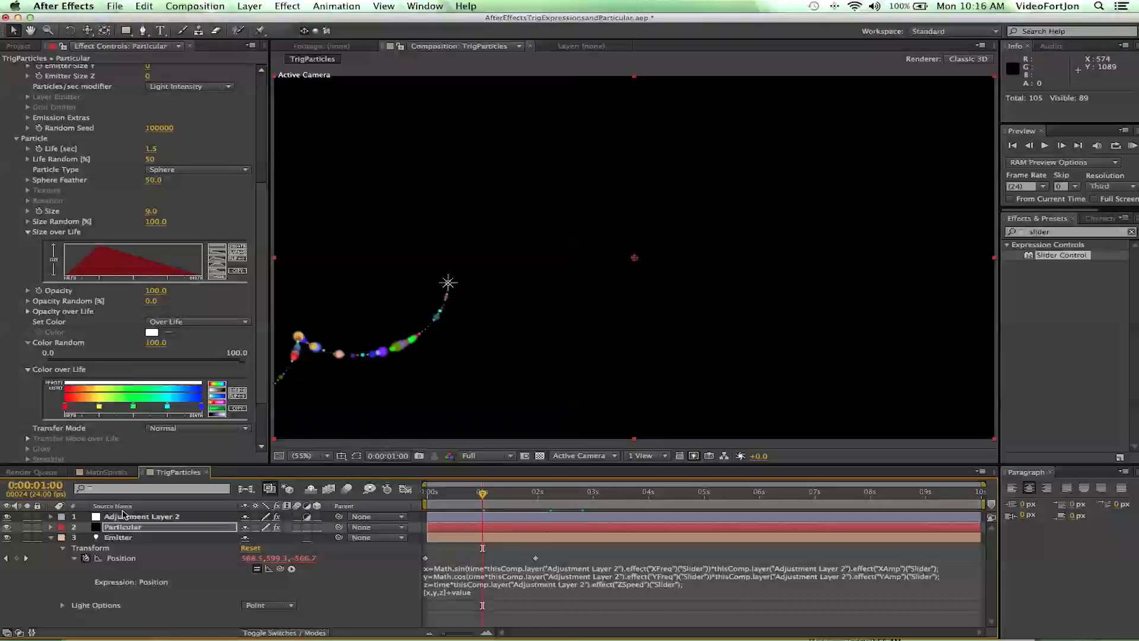
# Step: Create a new camera layer via Layer > New > Camera, keeping the 50mm preset
pyautogui.click(140, 517)
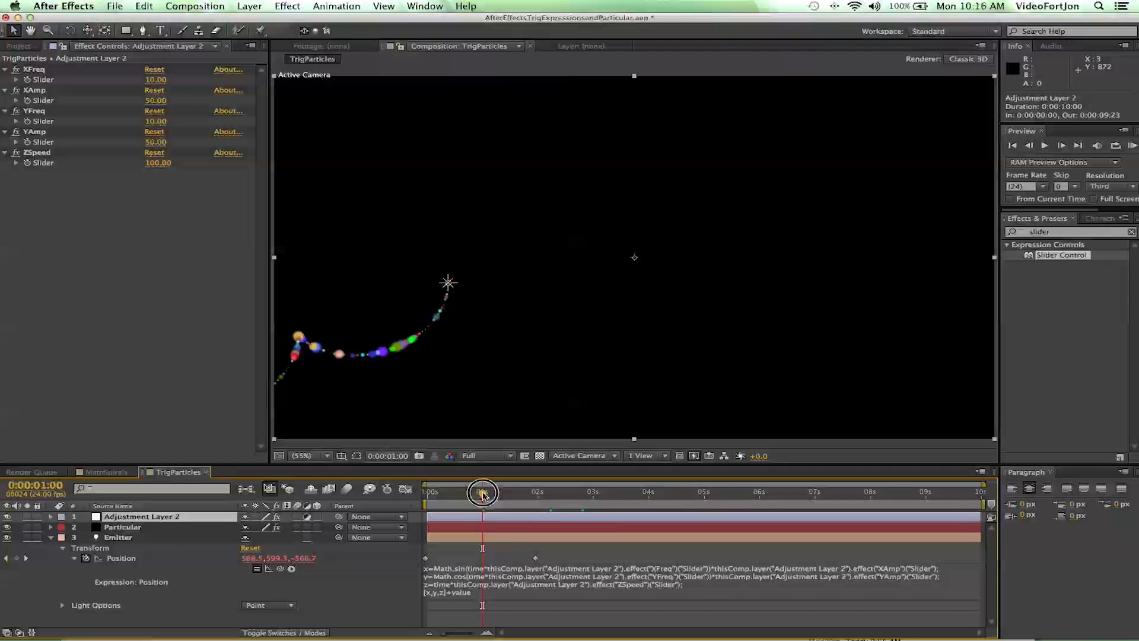
pyautogui.moveTo(482, 493)
pyautogui.mouseDown()
pyautogui.moveTo(436, 495)
pyautogui.moveTo(565, 494)
pyautogui.mouseUp()
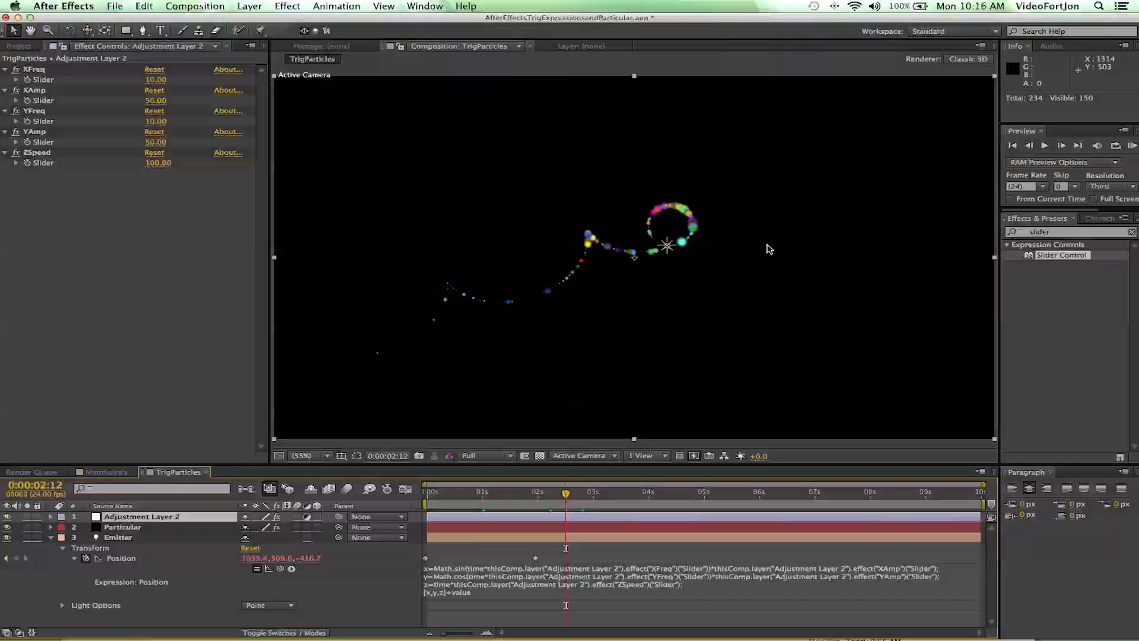
pyautogui.click(249, 6)
pyautogui.moveTo(255, 21)
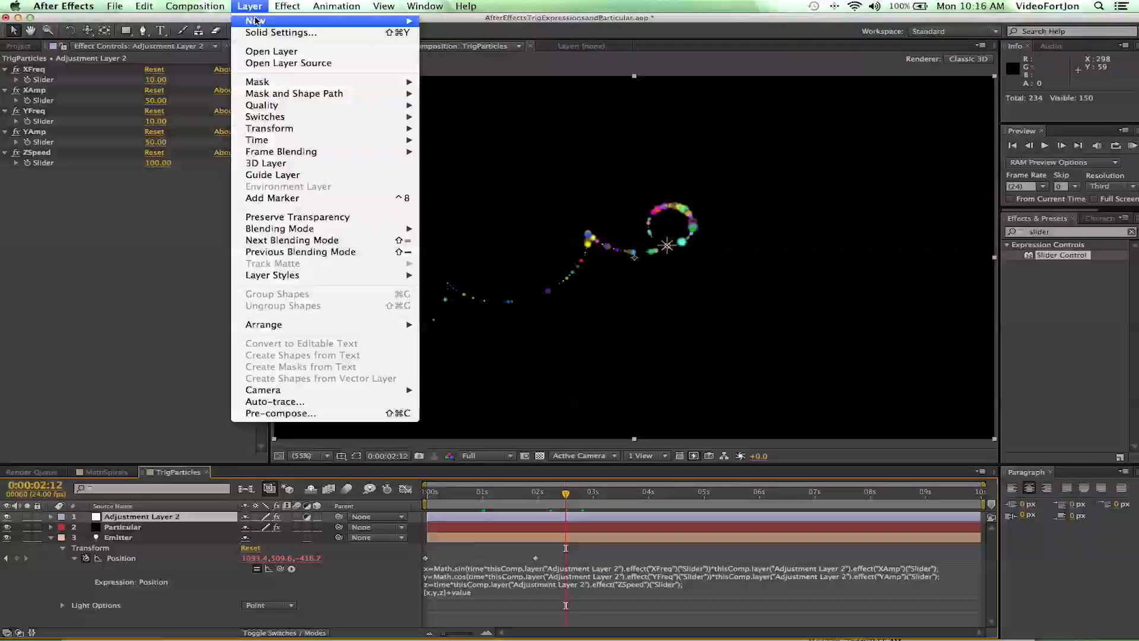
pyautogui.click(464, 60)
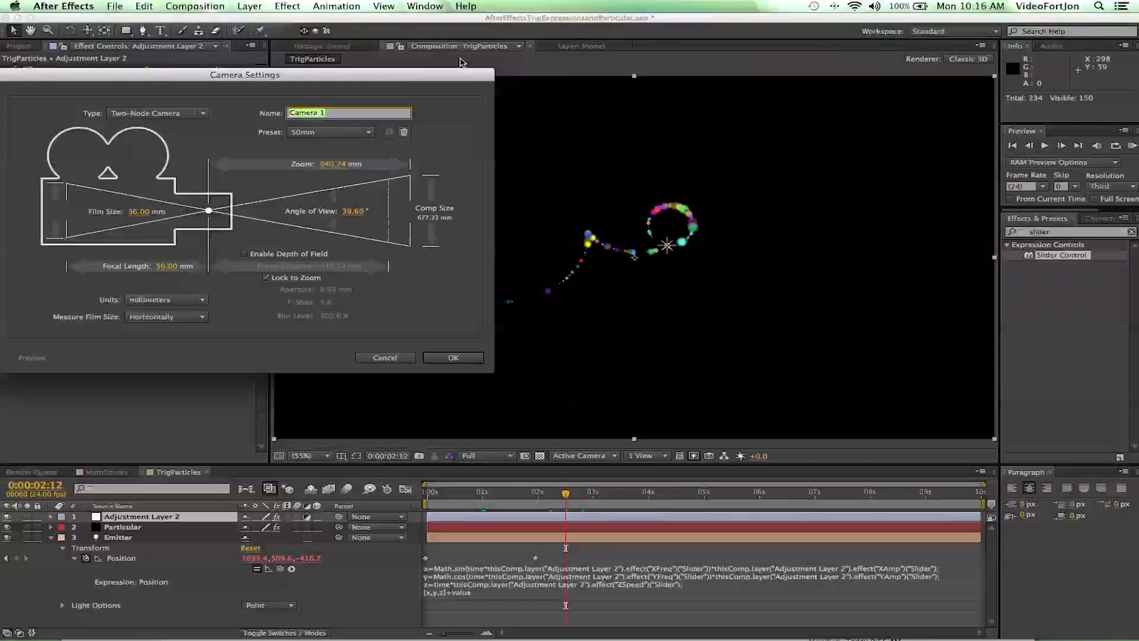
pyautogui.click(451, 357)
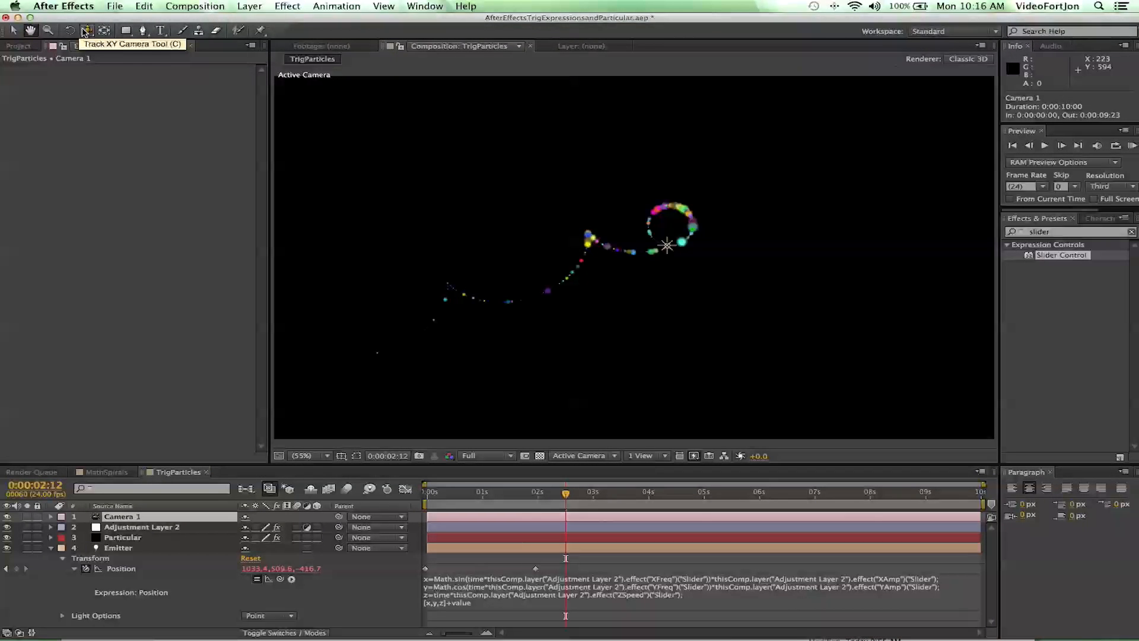
# Step: Orbit Camera 1 around the particle loop with the Orbit Camera tool
pyautogui.click(86, 31)
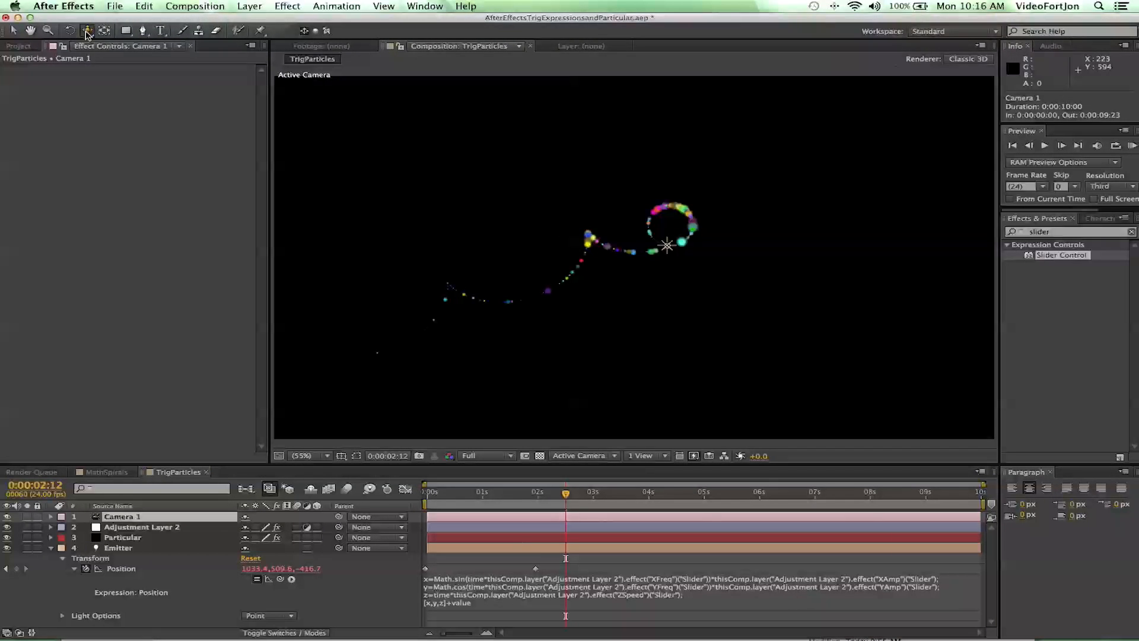
pyautogui.click(87, 30)
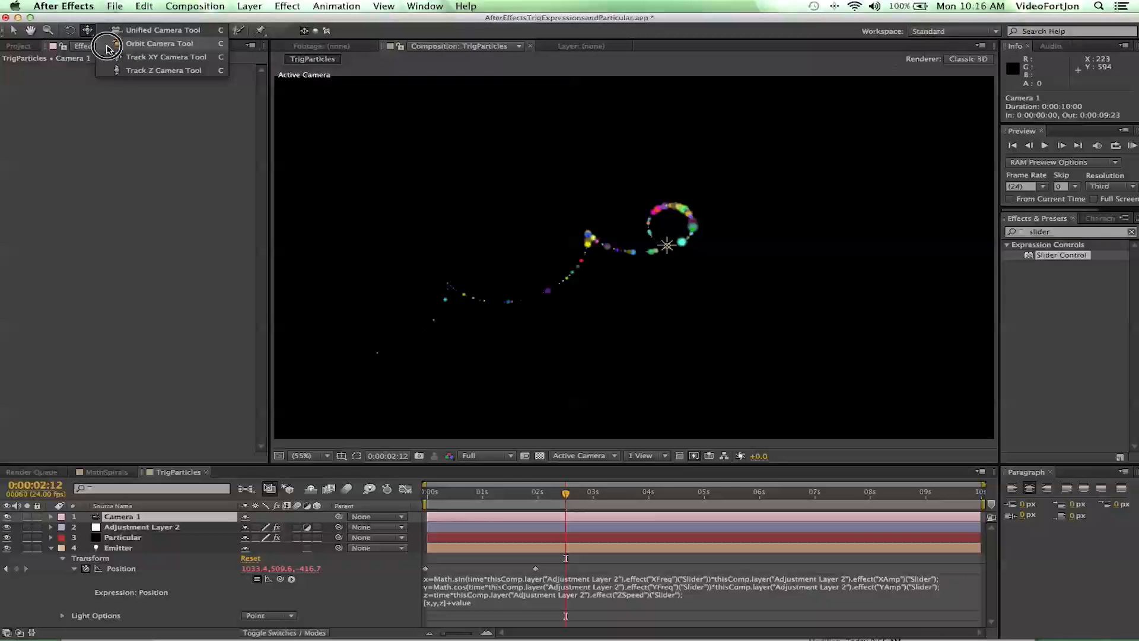
pyautogui.click(160, 43)
pyautogui.moveTo(616, 233)
pyautogui.mouseDown()
pyautogui.moveTo(598, 240)
pyautogui.moveTo(656, 239)
pyautogui.mouseUp()
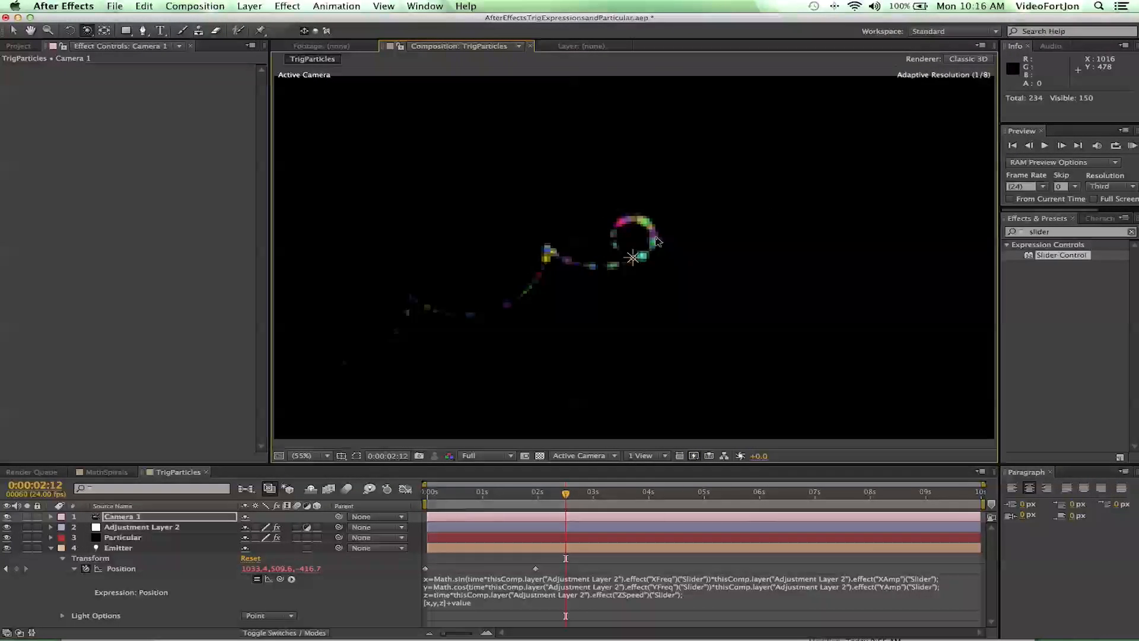
pyautogui.moveTo(664, 263); pyautogui.dragTo(368, 190)
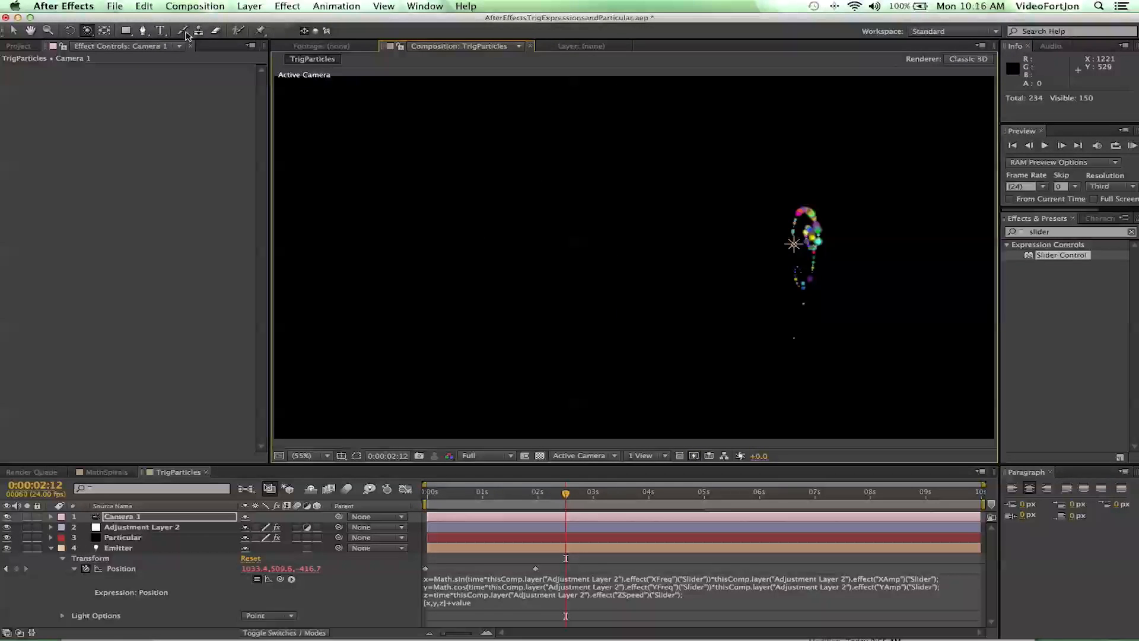
# Step: Track the camera sideways to centre the loop, then dolly in closer with Track Z
pyautogui.moveTo(88, 30); pyautogui.dragTo(120, 56)
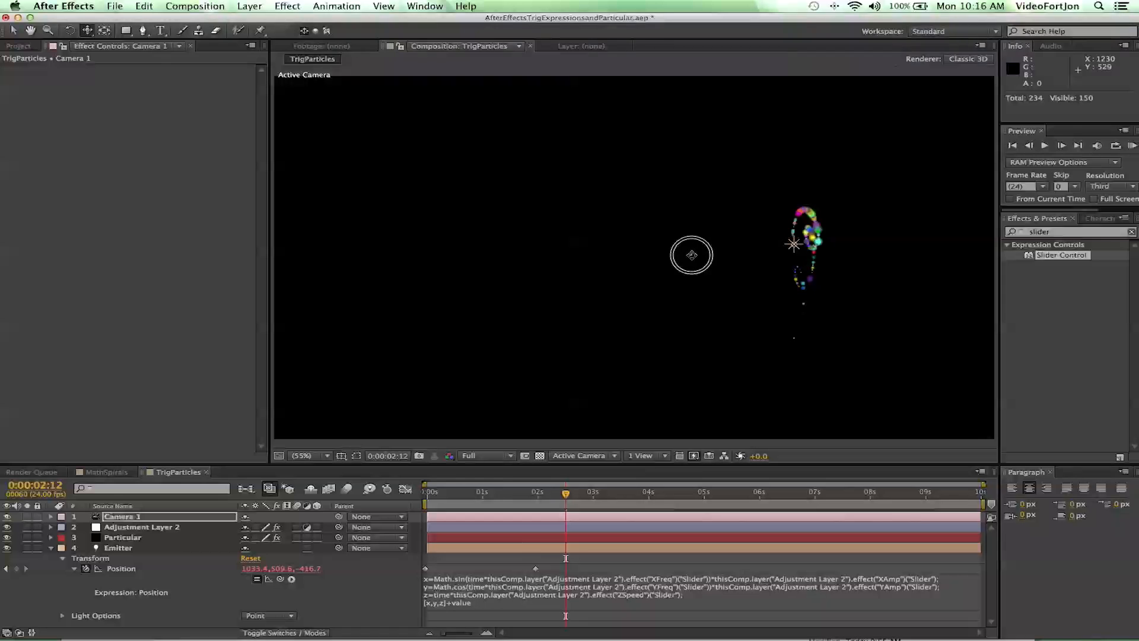
pyautogui.moveTo(575, 258)
pyautogui.mouseDown()
pyautogui.moveTo(674, 253)
pyautogui.moveTo(594, 203)
pyautogui.mouseUp()
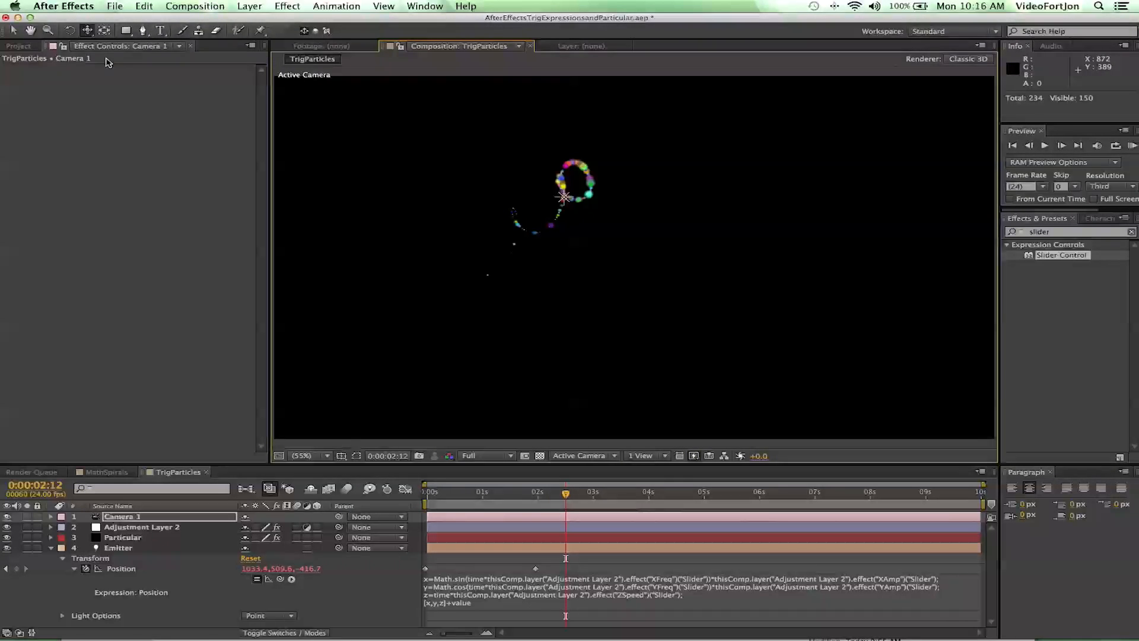
pyautogui.click(89, 32)
pyautogui.click(90, 32)
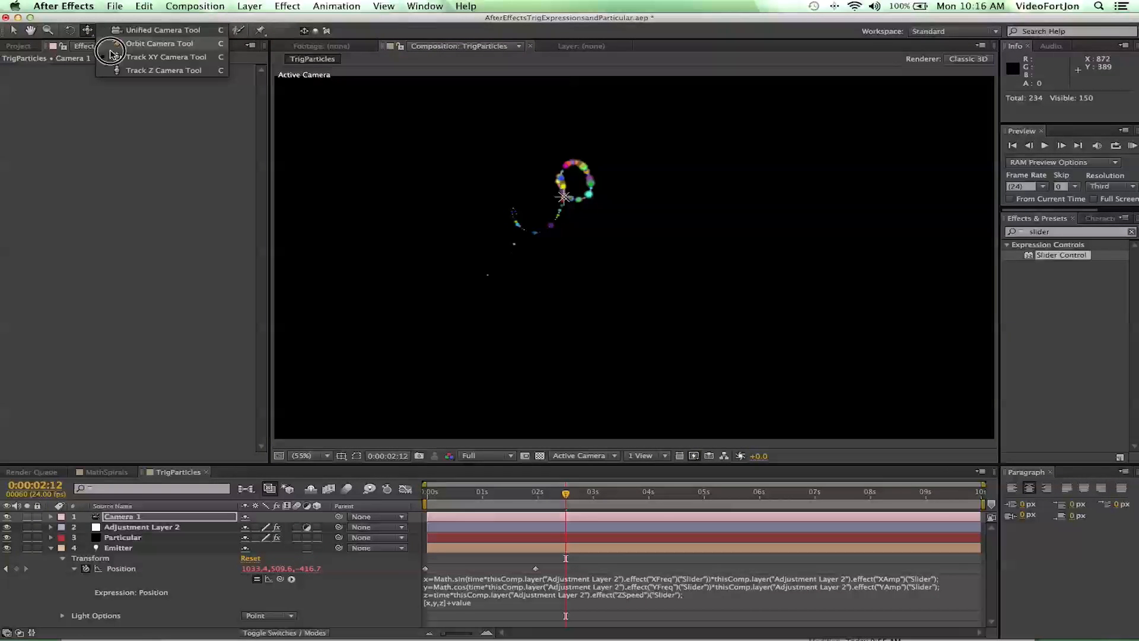
pyautogui.click(145, 76)
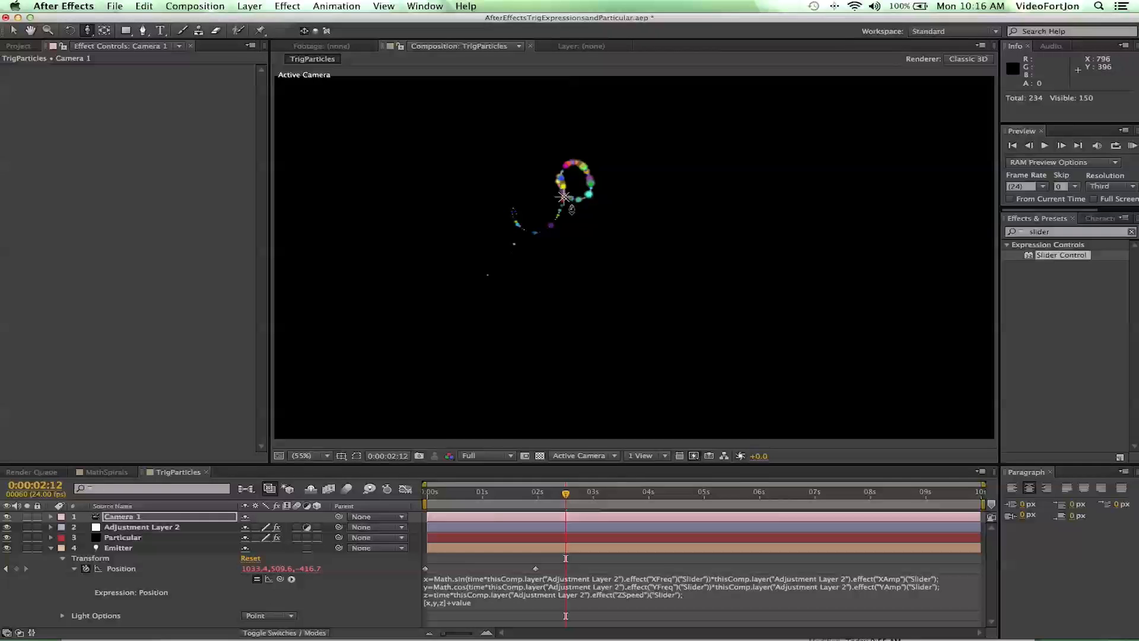
pyautogui.moveTo(567, 194); pyautogui.dragTo(551, 7)
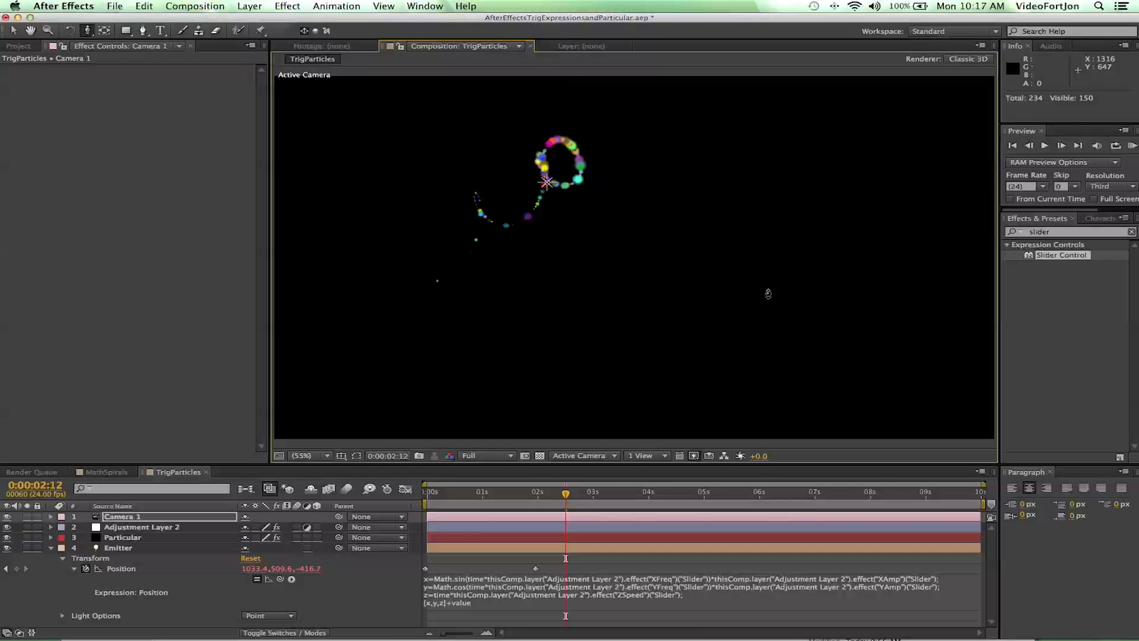
pyautogui.click(426, 579)
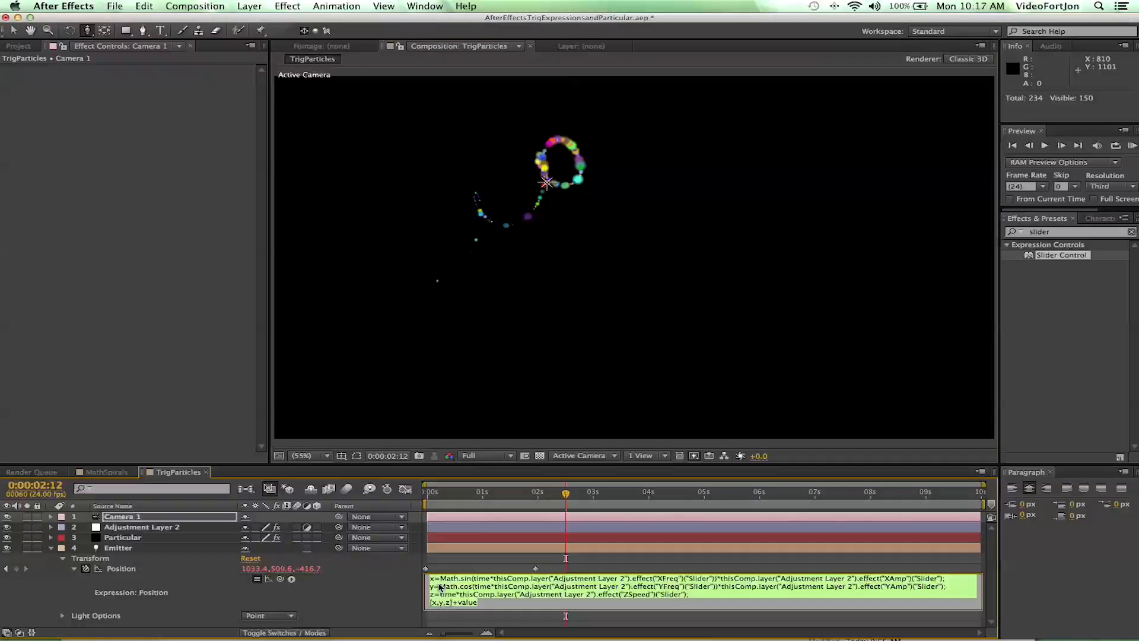
pyautogui.click(500, 615)
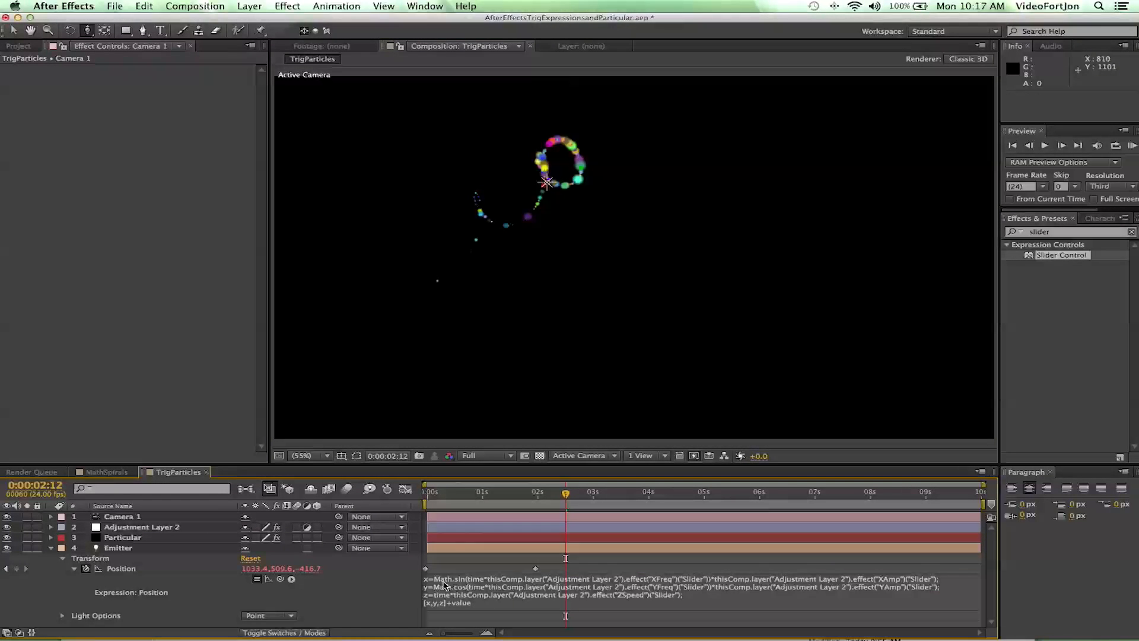